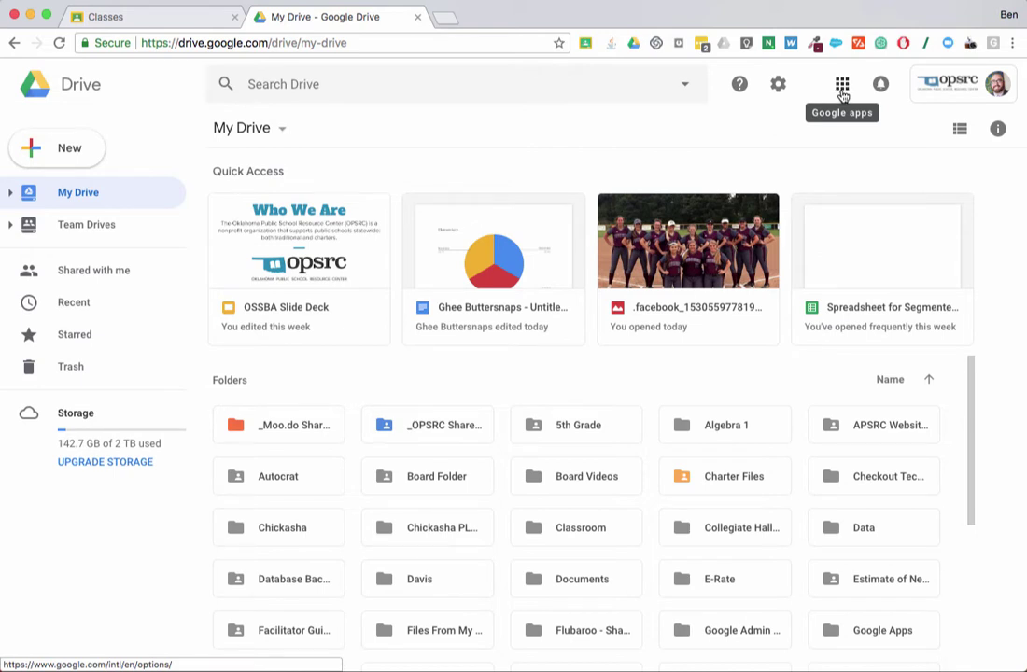
# - Locate Classroom among the additional Google apps and switch to the Google Classroom class list
pyautogui.click(842, 91)
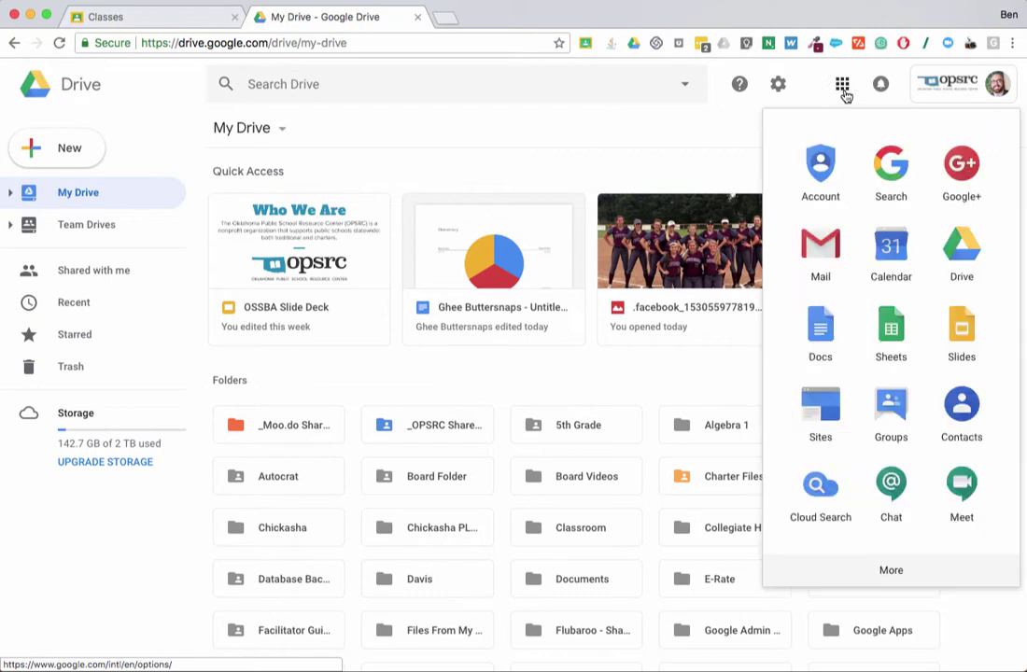
pyautogui.click(870, 570)
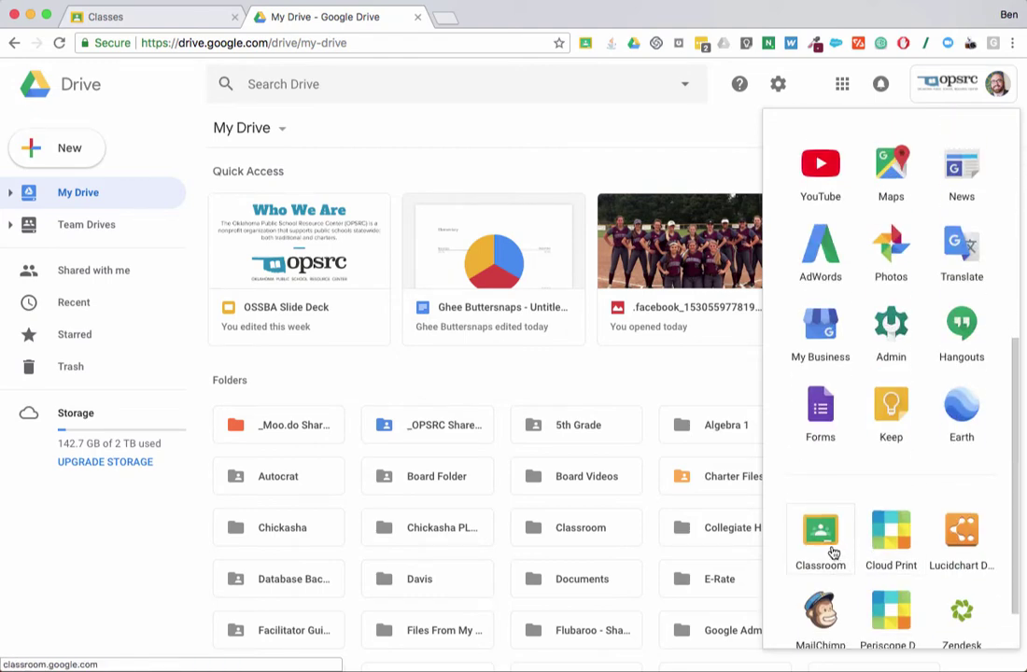
pyautogui.click(172, 27)
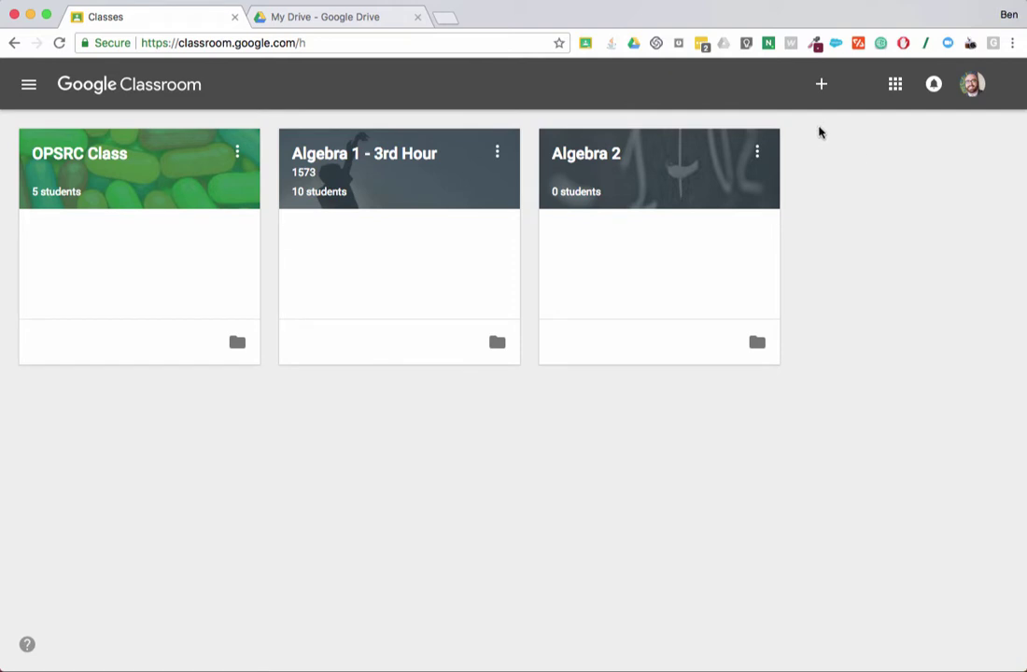
pyautogui.click(822, 91)
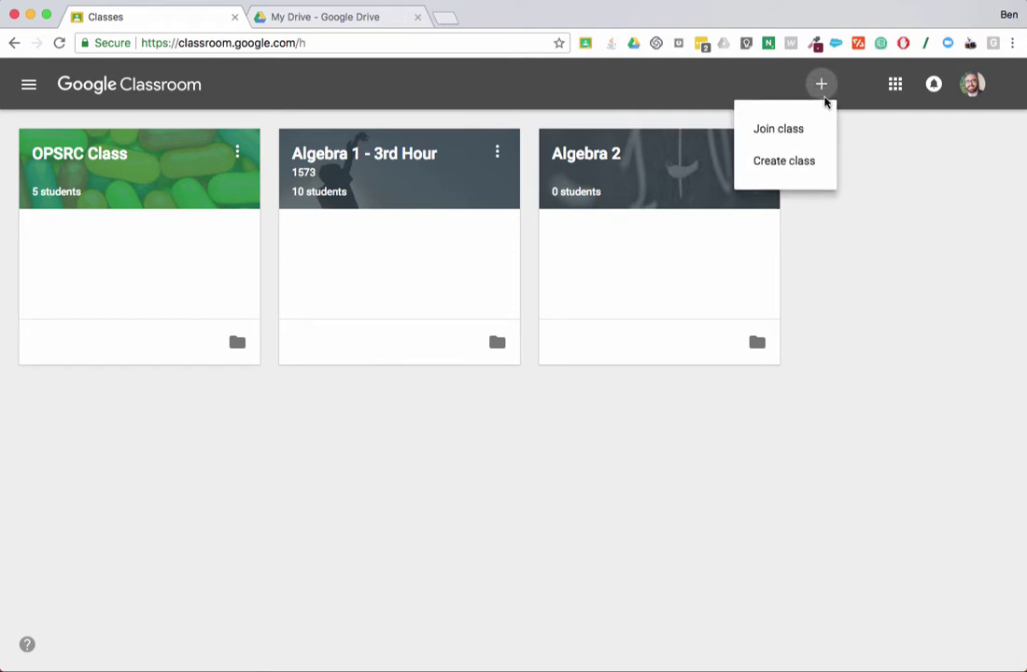
pyautogui.click(810, 164)
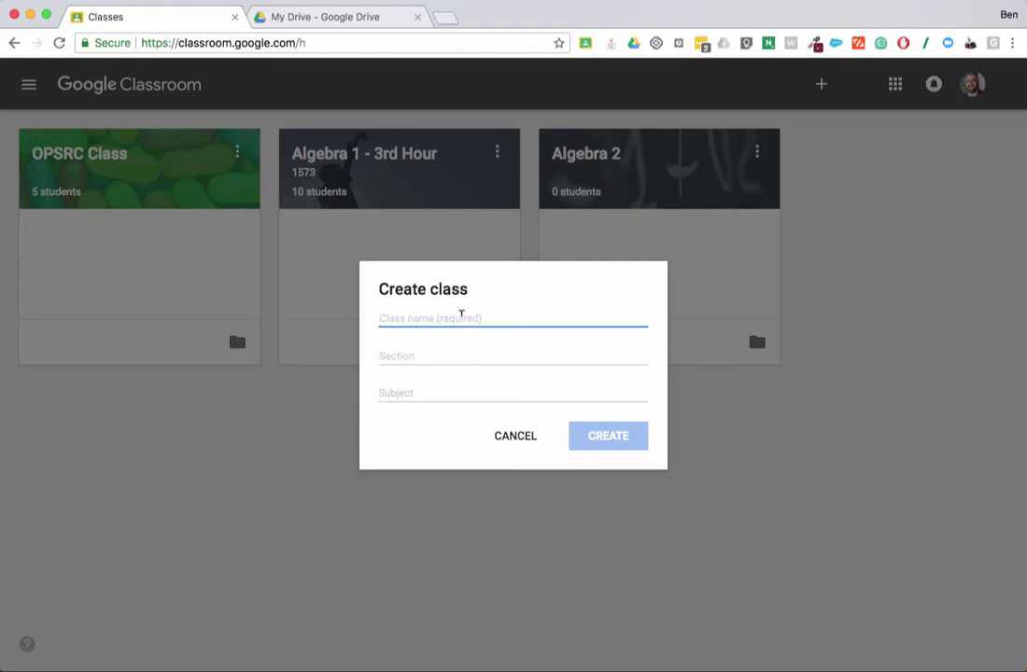
pyautogui.write('Test Class')
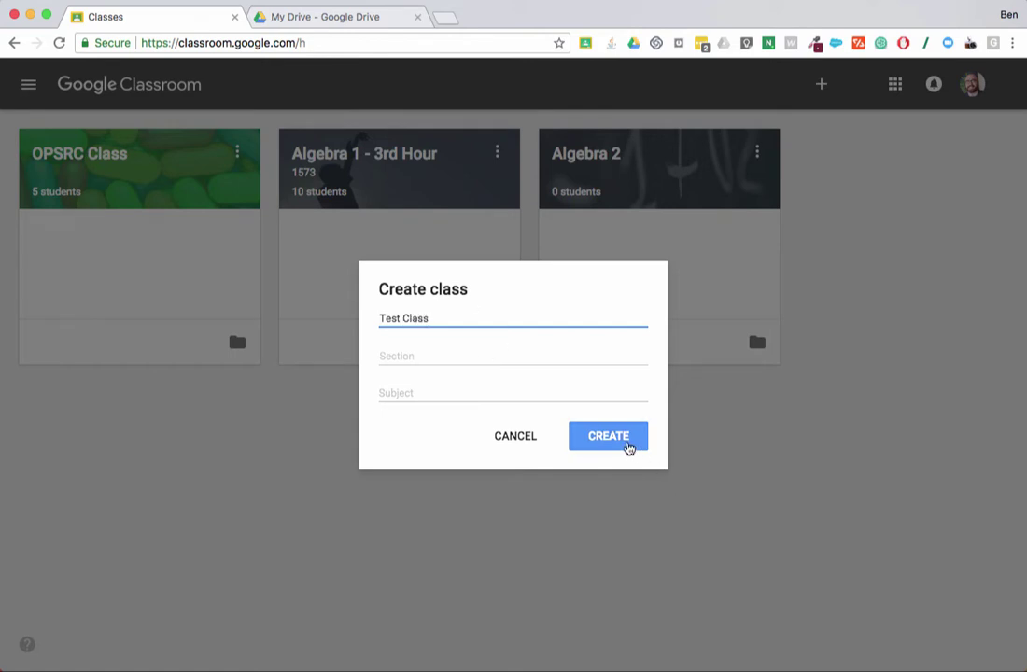
pyautogui.click(623, 436)
pyautogui.click(524, 437)
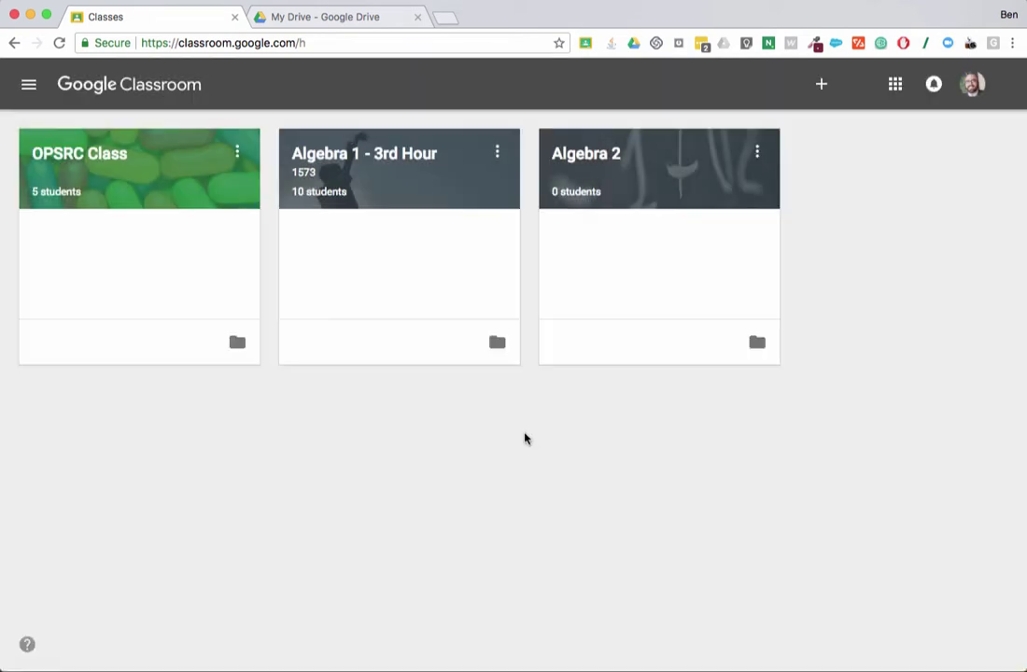
# - Open the OPSRC Class and look over its Classwork and Stream pages
pyautogui.click(103, 163)
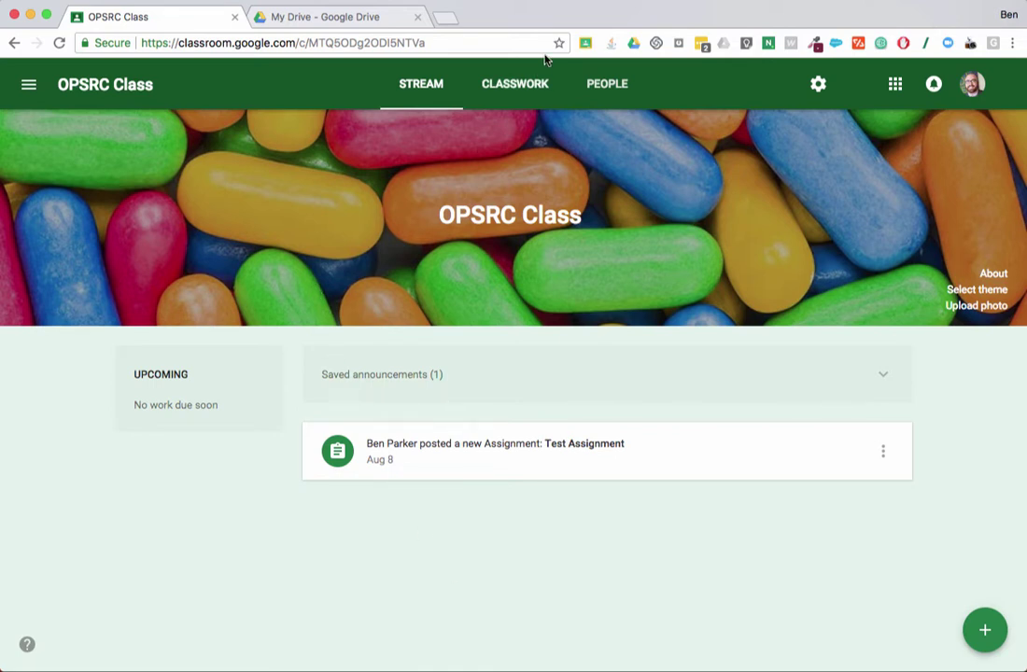
pyautogui.click(521, 84)
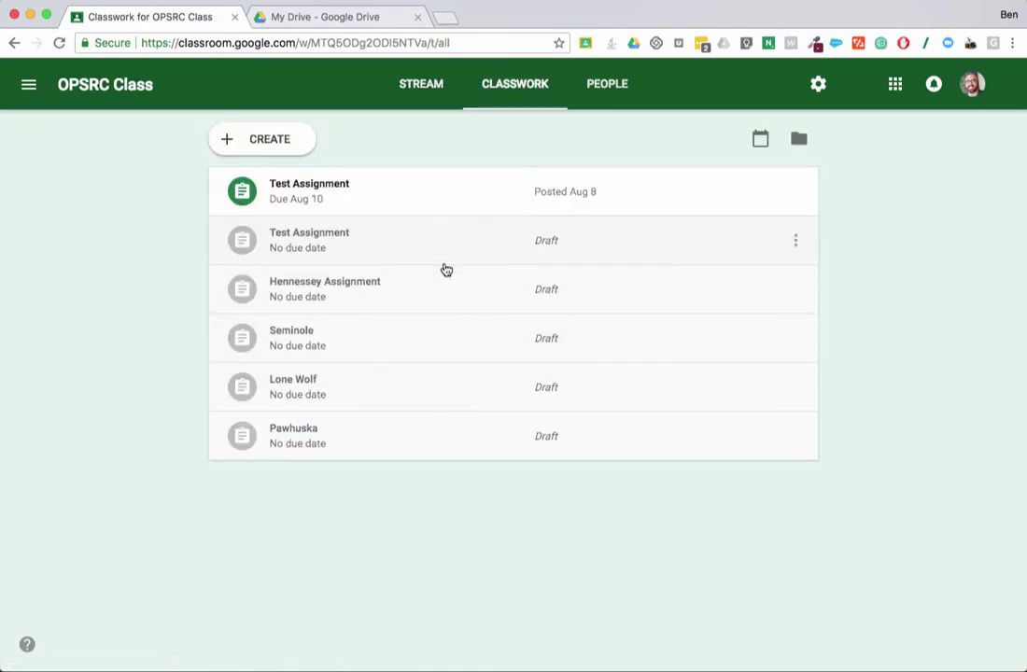
pyautogui.click(427, 90)
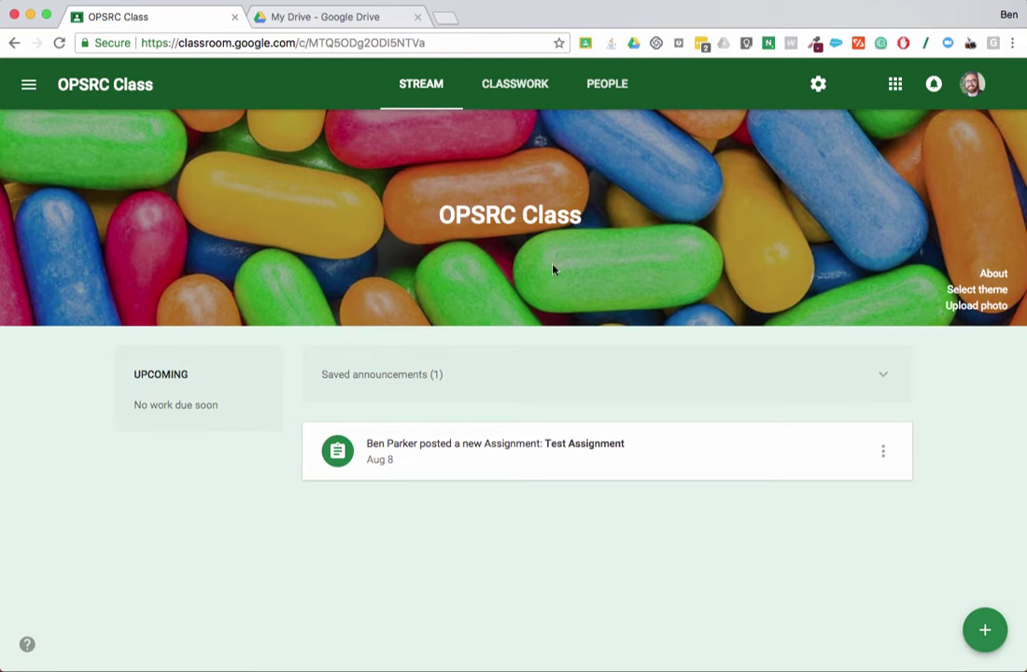
# - Change the OPSRC Class theme to the gallery image of a basketball player shooting at a hoop
pyautogui.click(974, 290)
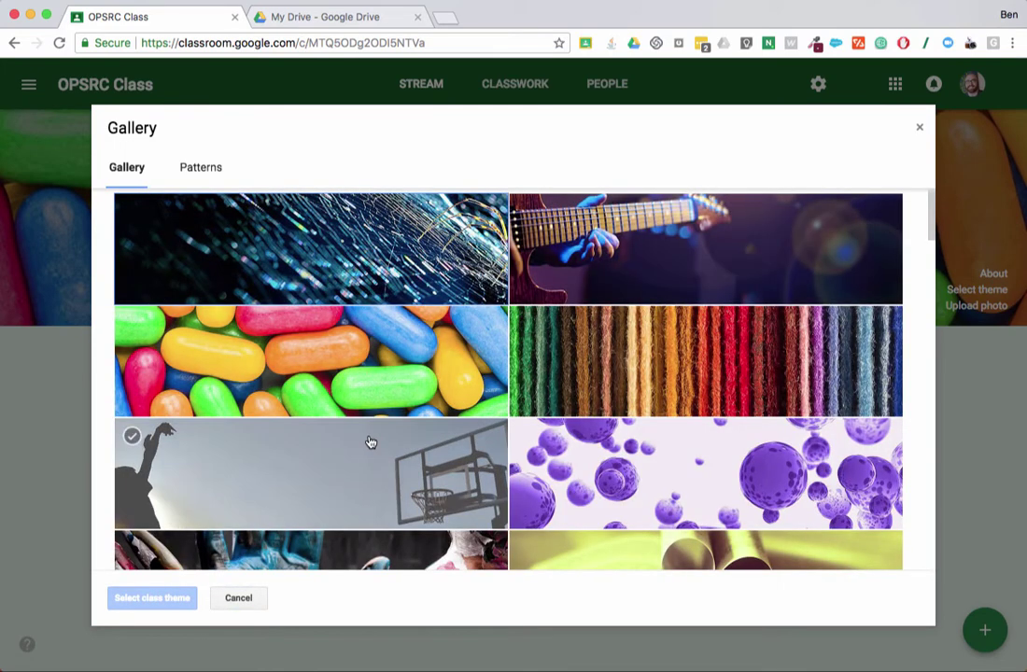
pyautogui.click(495, 430)
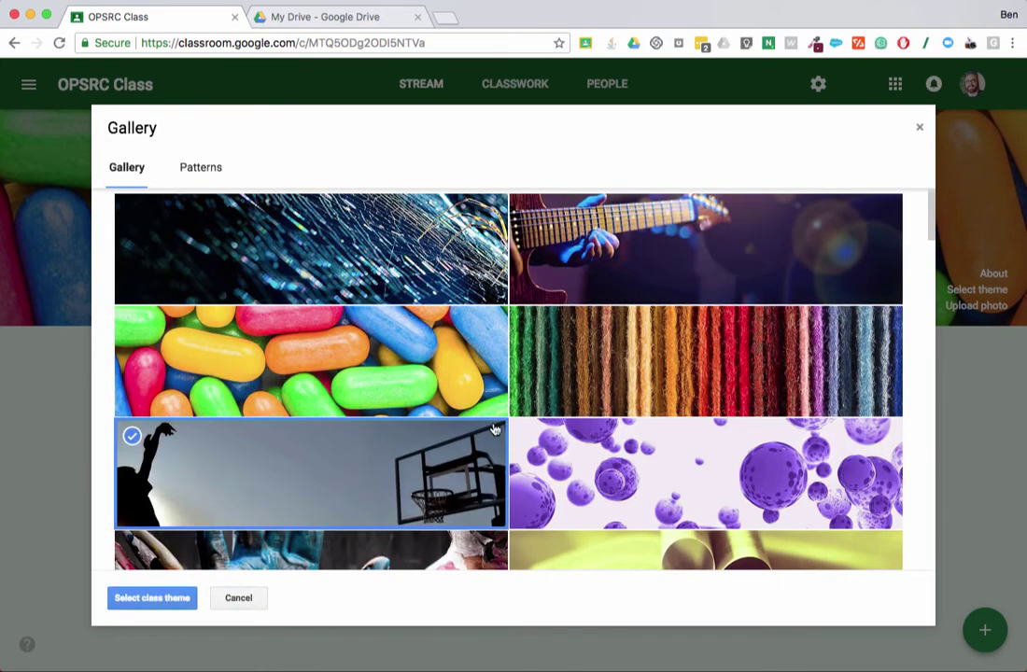
pyautogui.click(154, 597)
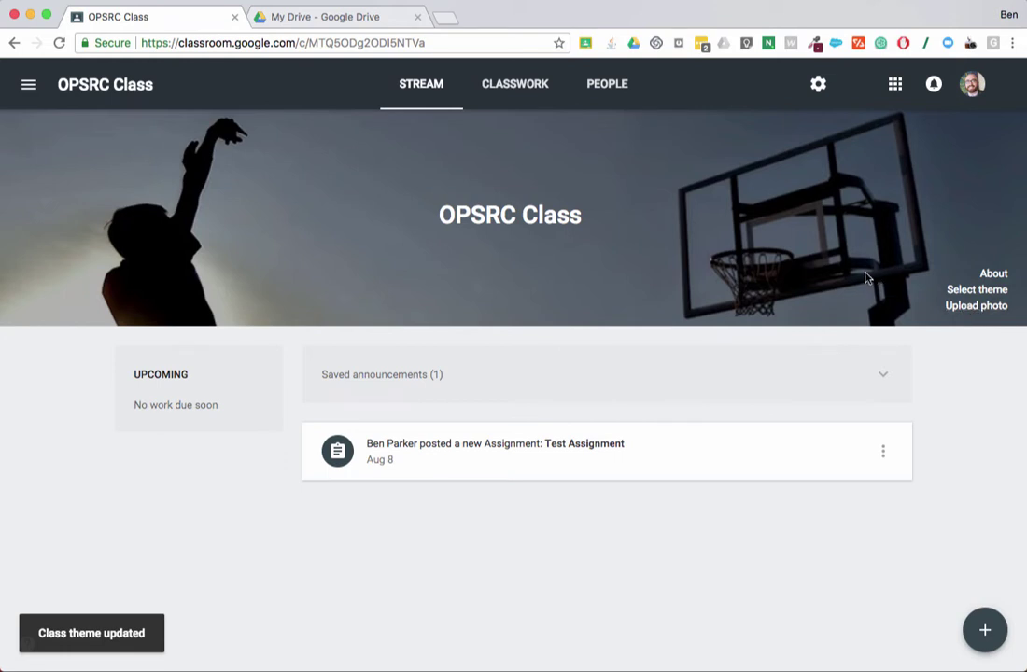
# - View the class code in the OPSRC Class's About information, including its enlarged display, and close it
pyautogui.click(997, 276)
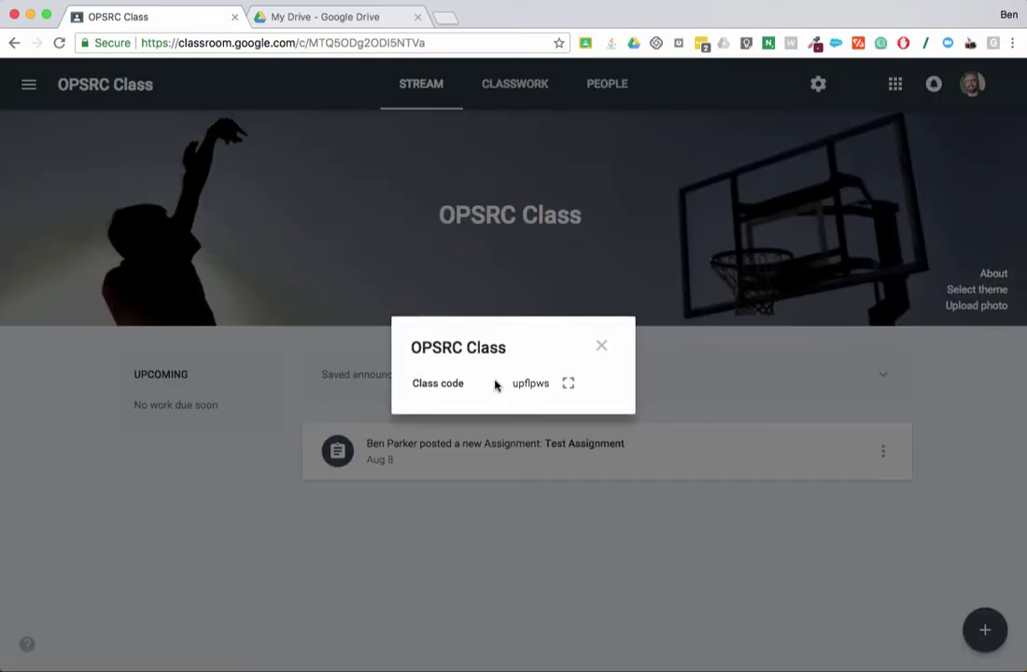
pyautogui.click(601, 346)
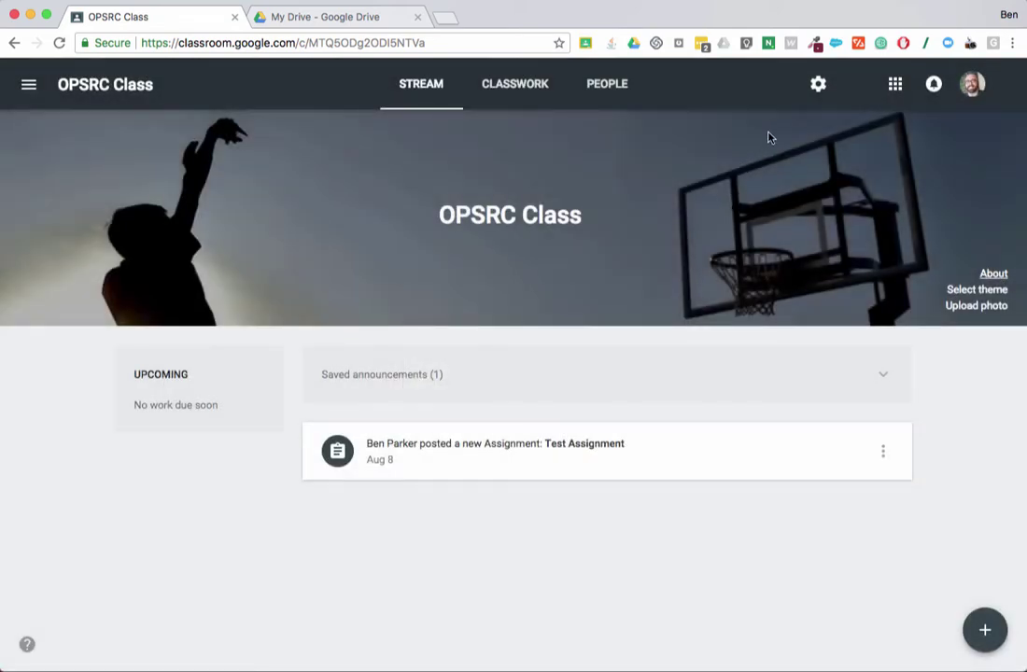
pyautogui.click(991, 275)
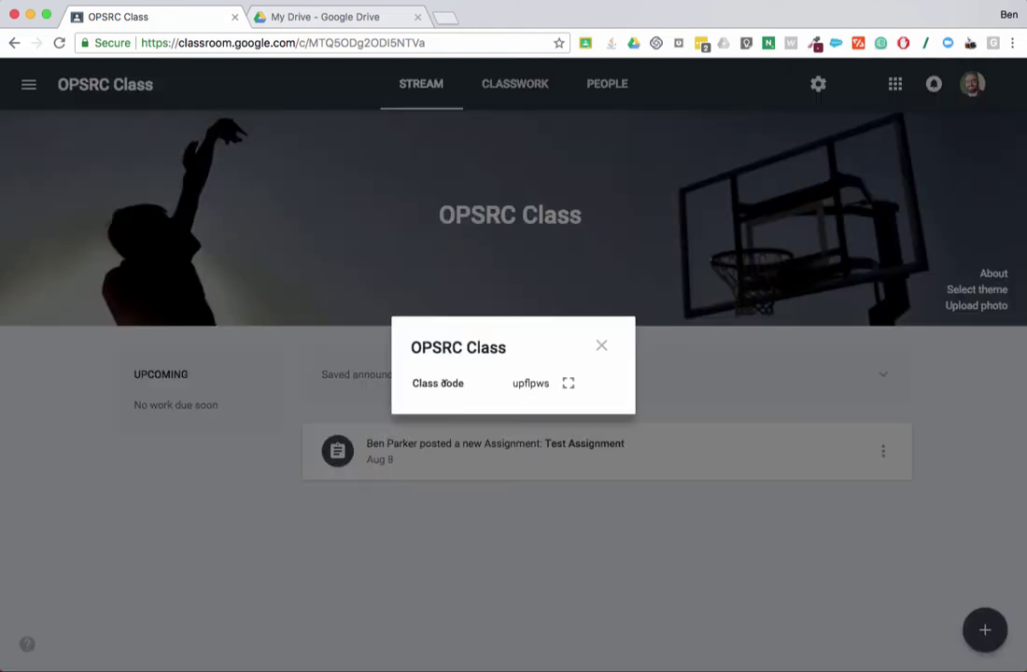
pyautogui.click(567, 386)
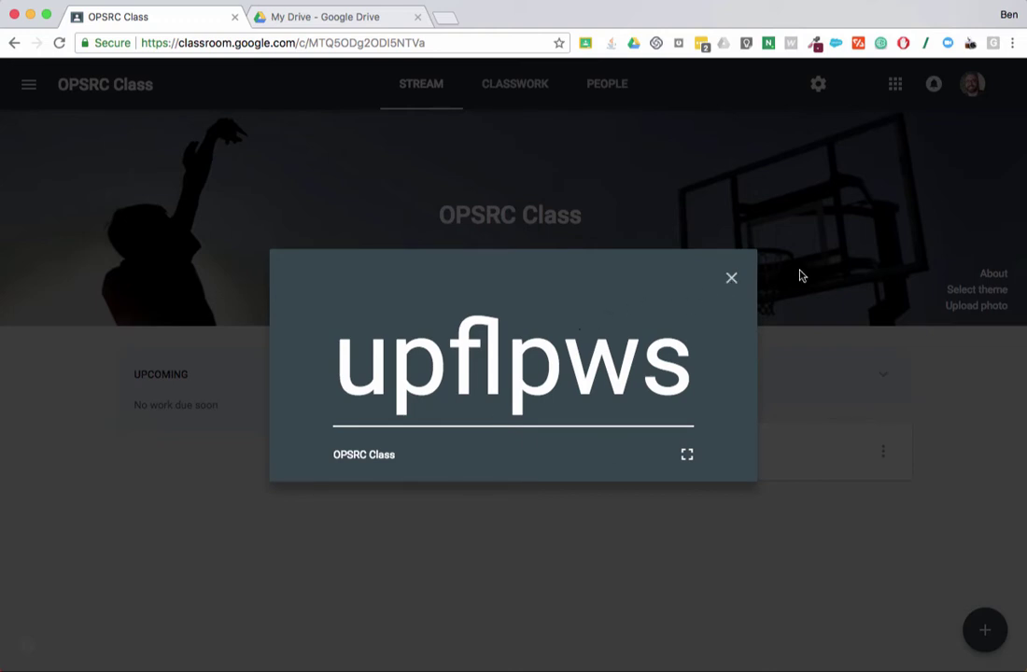
pyautogui.click(731, 282)
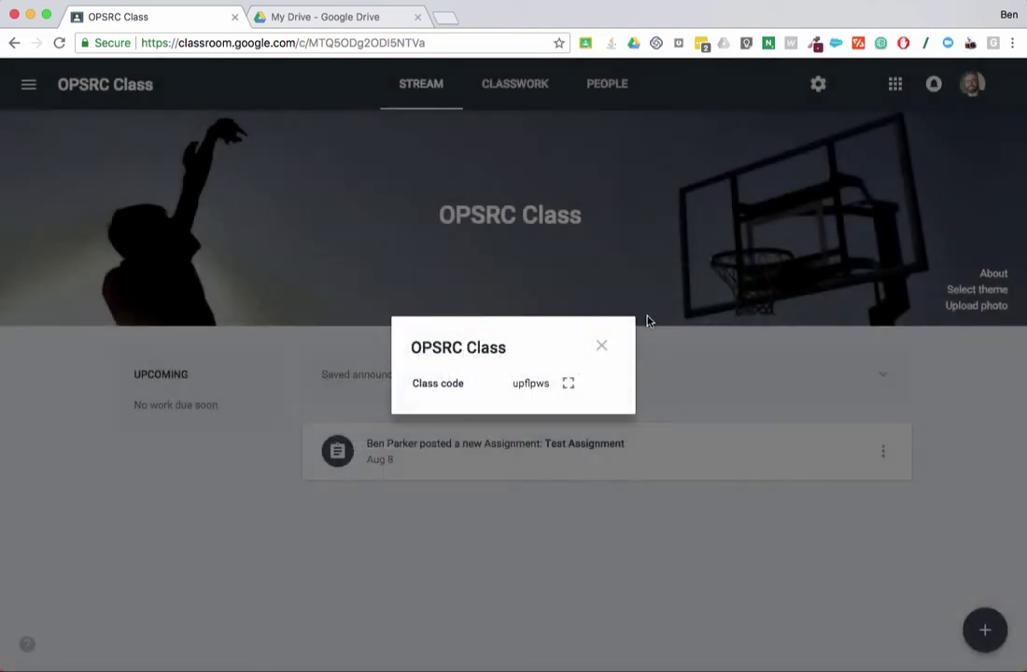
pyautogui.click(594, 347)
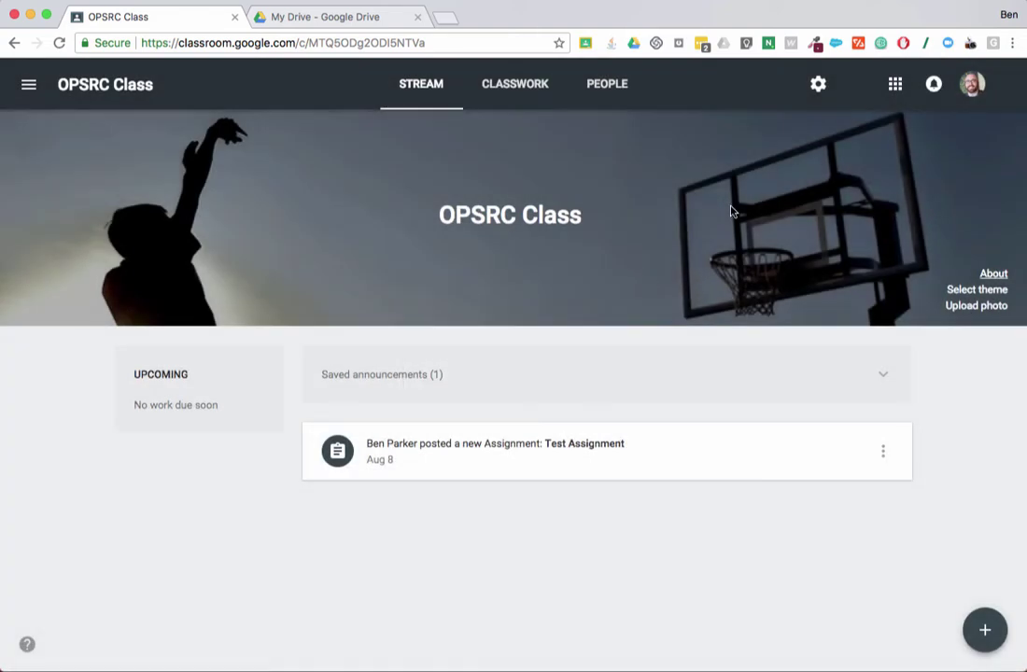
# - Open the OPSRC Class settings, view its editable name, description and meeting place details, and save them as they are
pyautogui.click(815, 97)
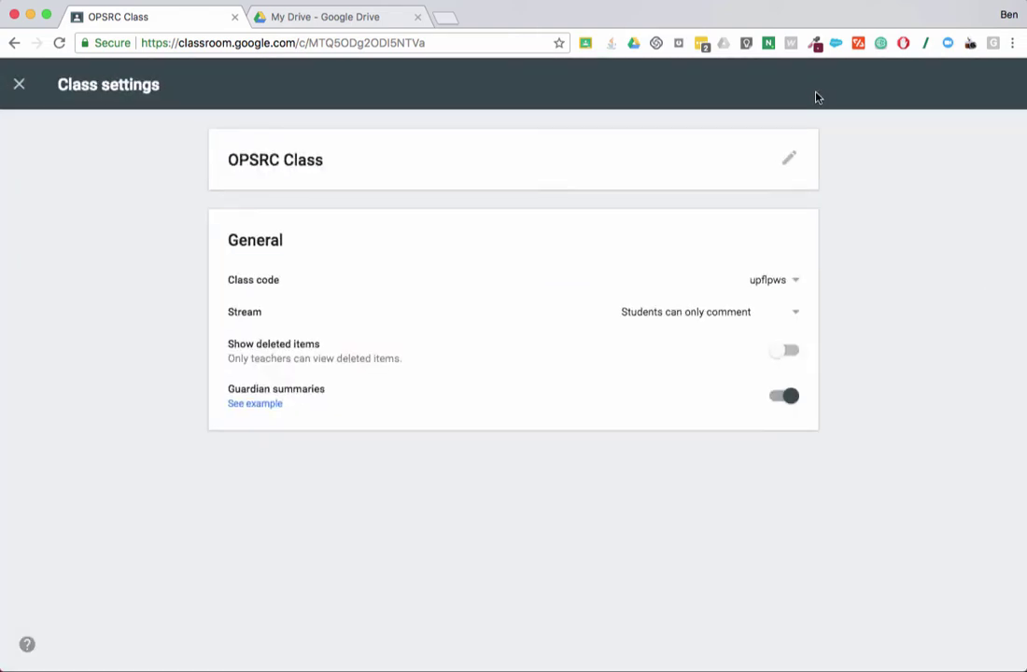
pyautogui.click(789, 157)
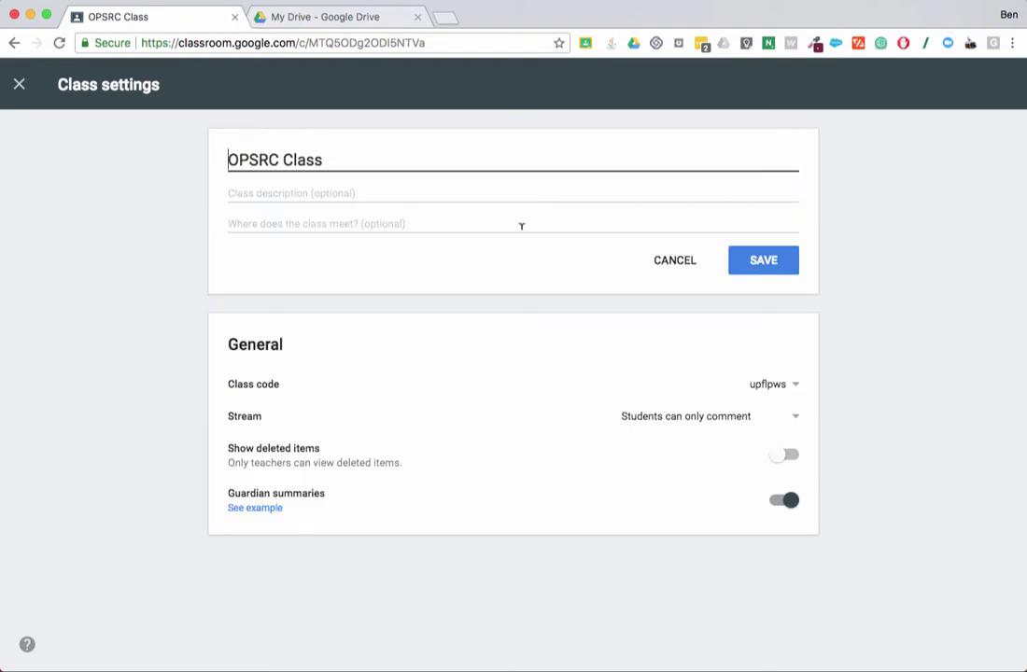
pyautogui.click(764, 259)
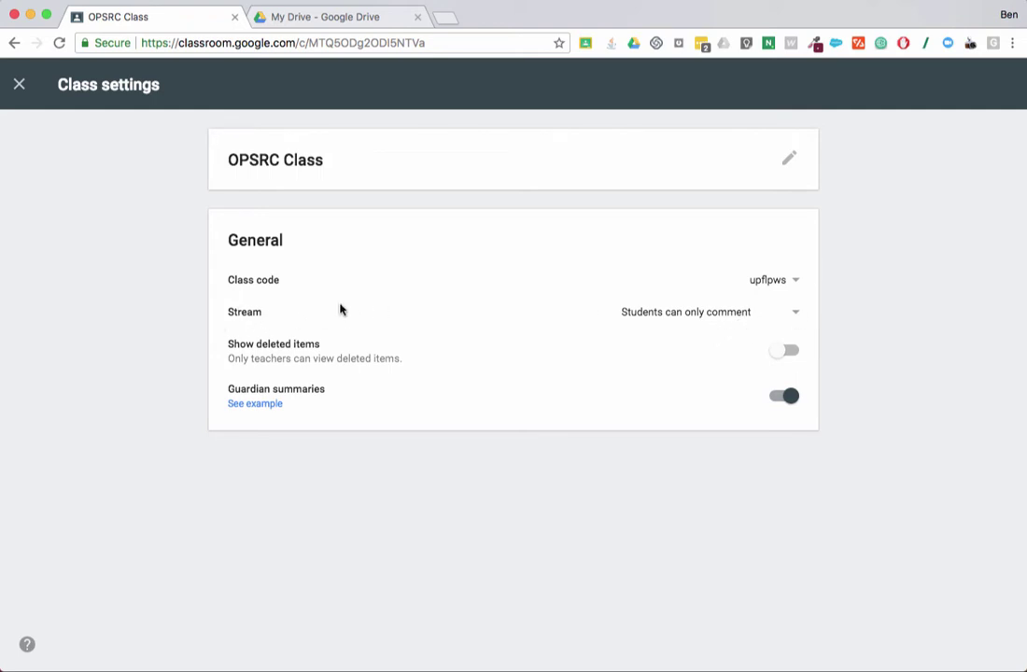
# - Try the Stream permission "Students can post and comment" and restore it to "Students can only comment"
pyautogui.click(752, 316)
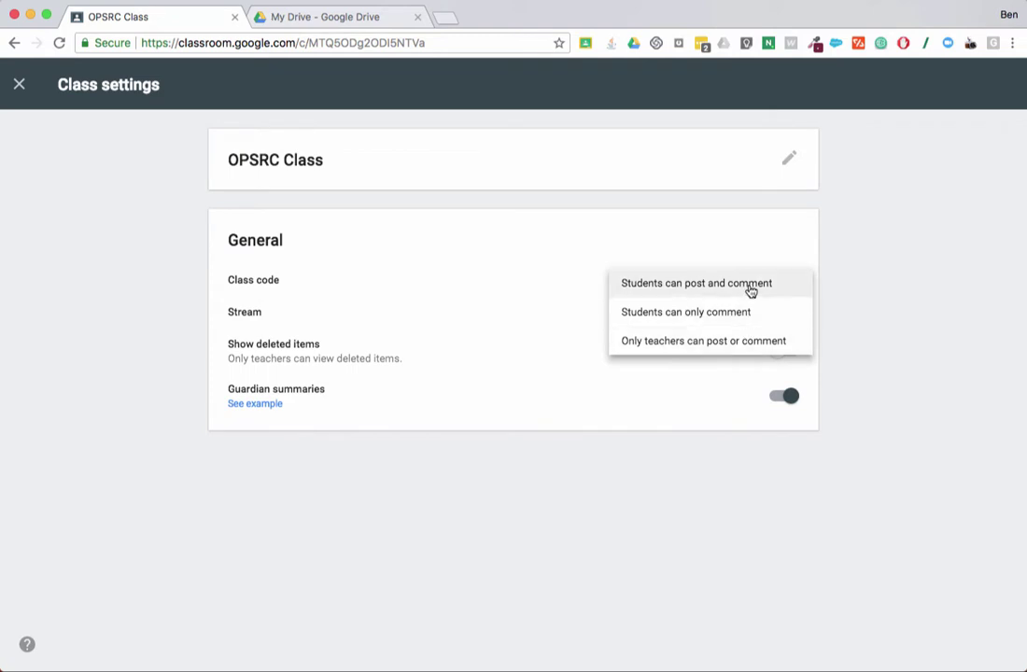
pyautogui.click(750, 288)
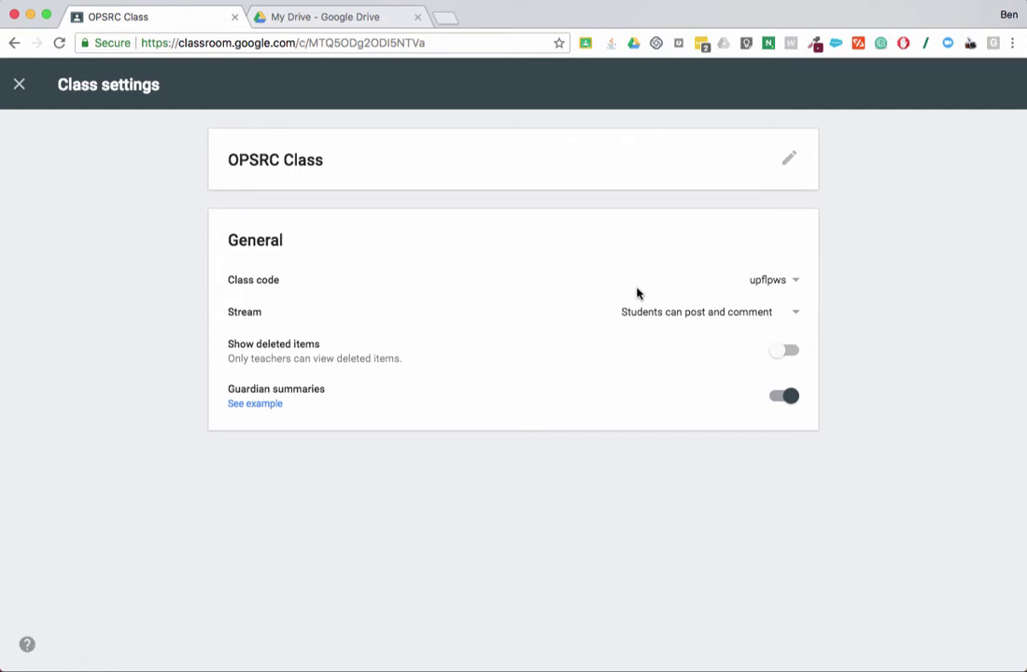
pyautogui.click(651, 311)
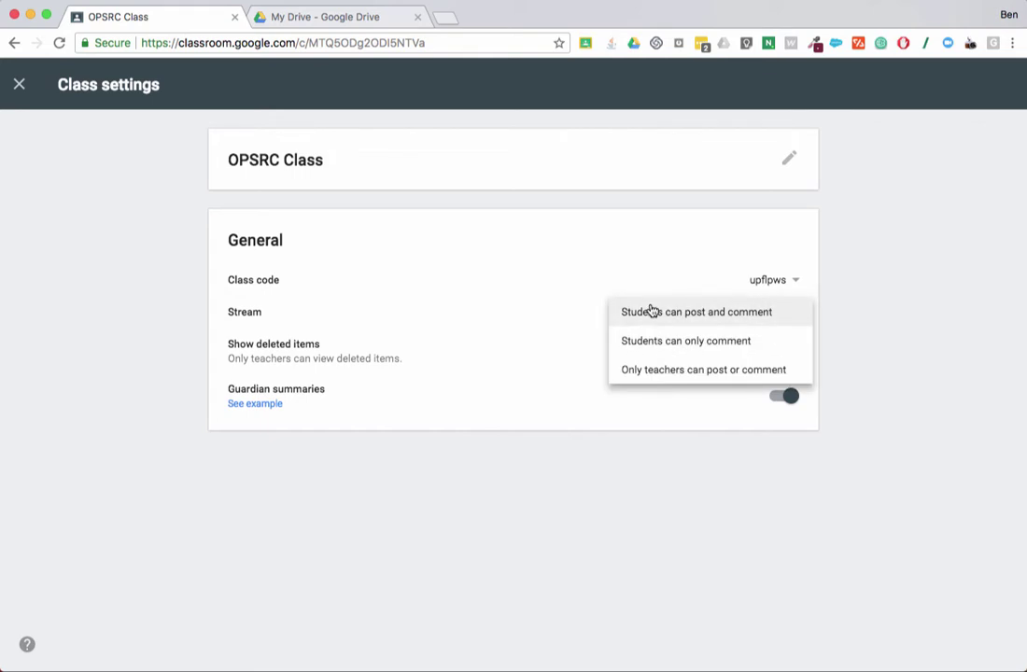
pyautogui.click(711, 352)
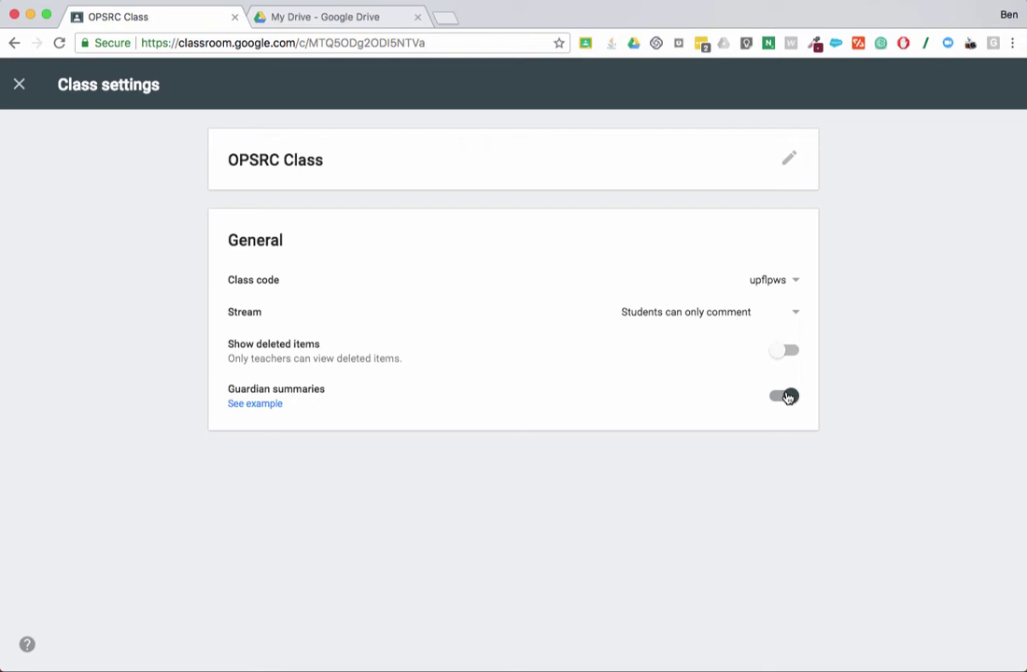
# - Read the help article on guardian email summaries, examining the sample weekly summary, and return to the class settings
pyautogui.click(258, 404)
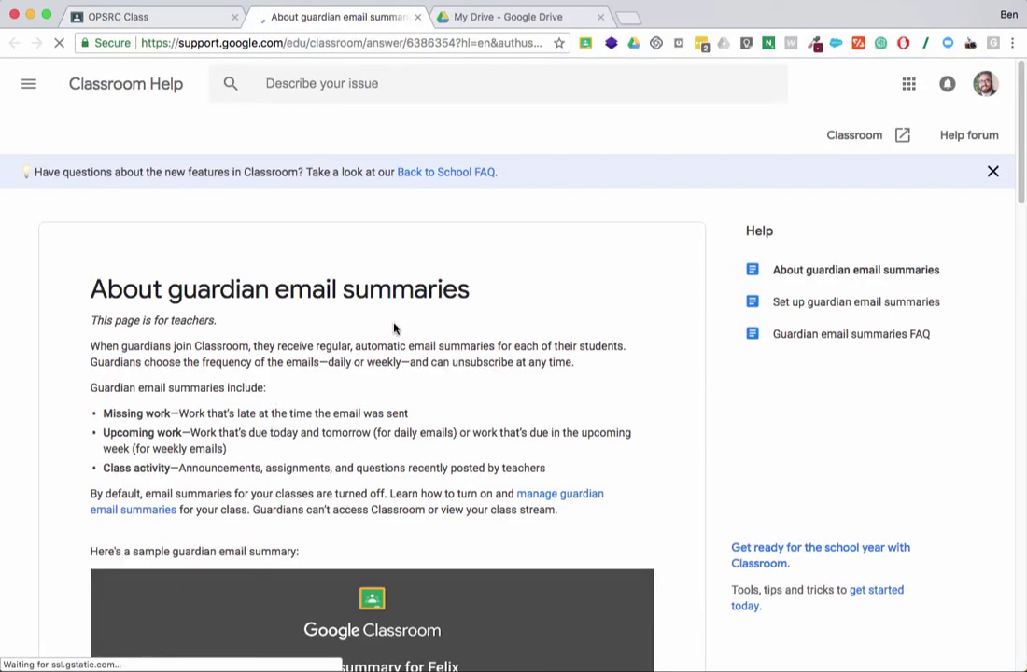
pyautogui.scroll(-6, 400, 323)
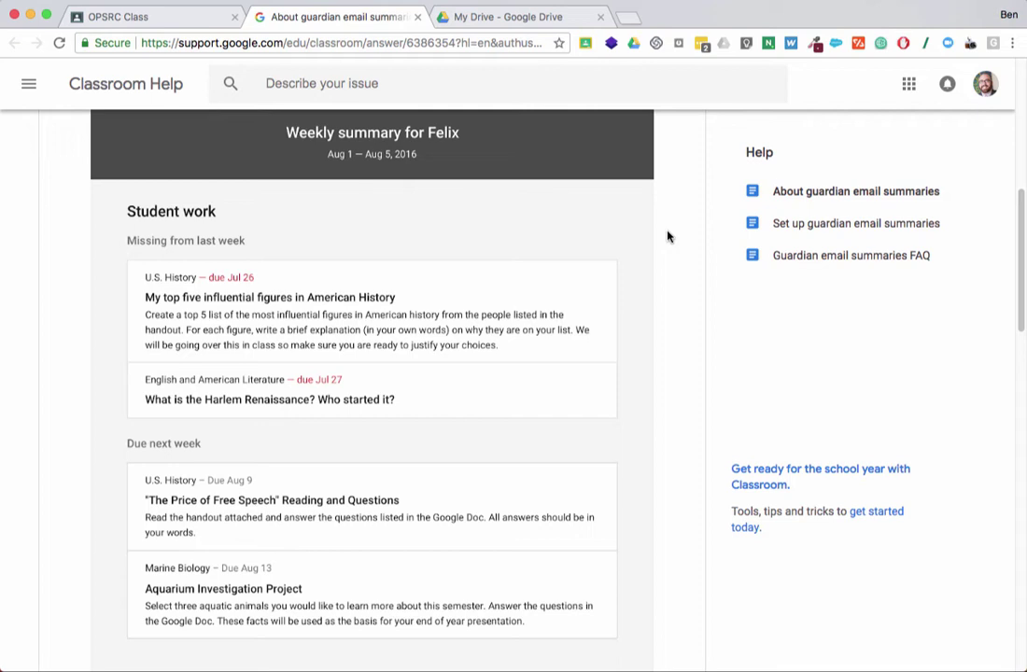
pyautogui.scroll(2, 666, 236)
pyautogui.scroll(2, 666, 236)
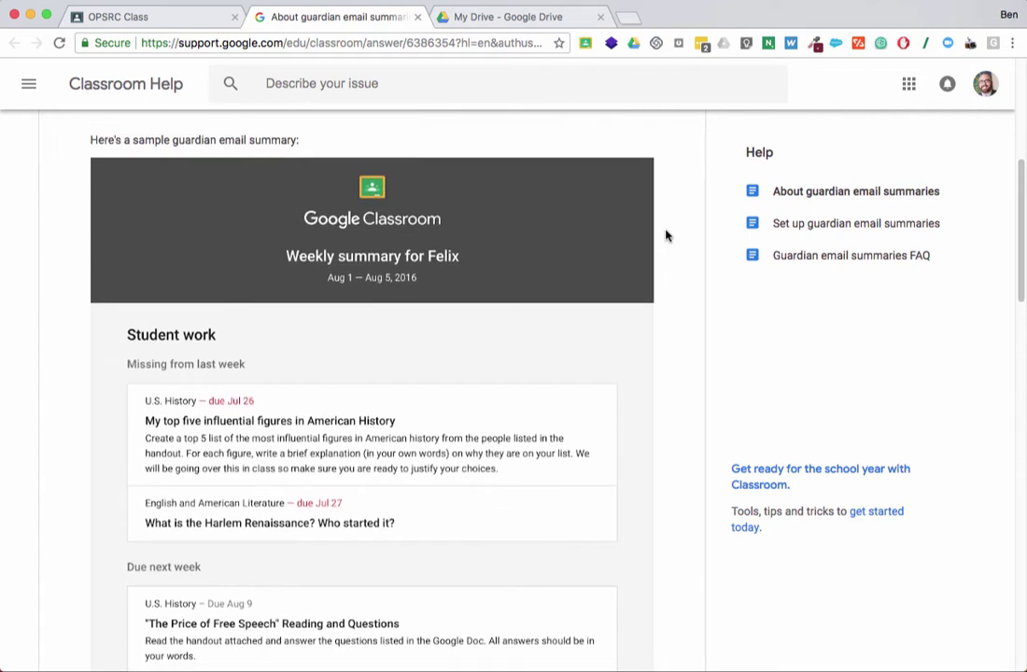
pyautogui.scroll(3, 666, 235)
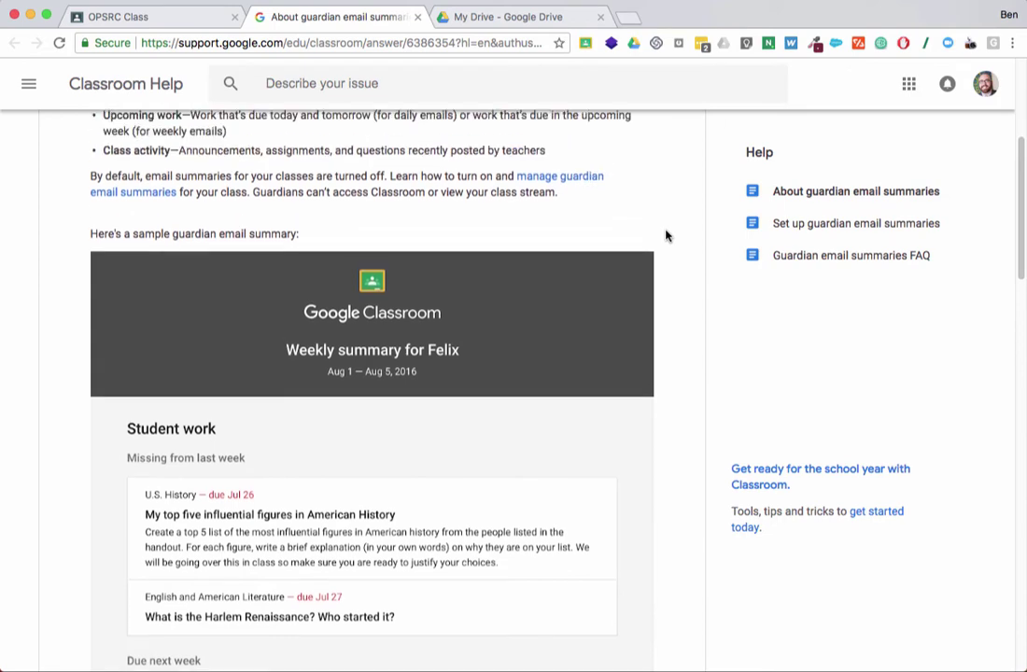
pyautogui.scroll(2, 665, 235)
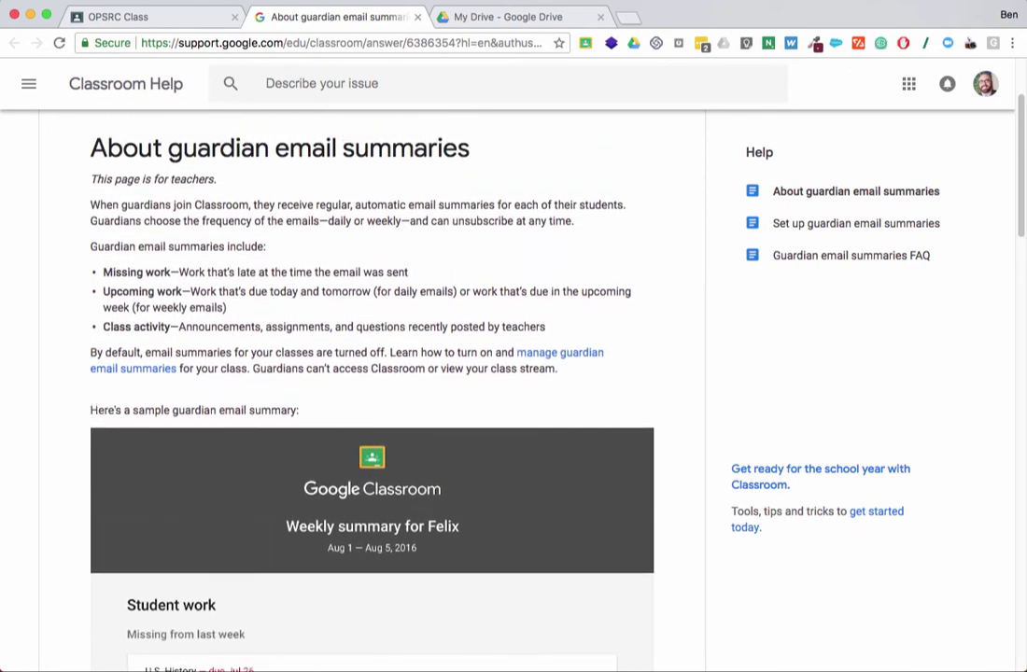
pyautogui.scroll(-10, 336, 191)
pyautogui.scroll(7, 338, 191)
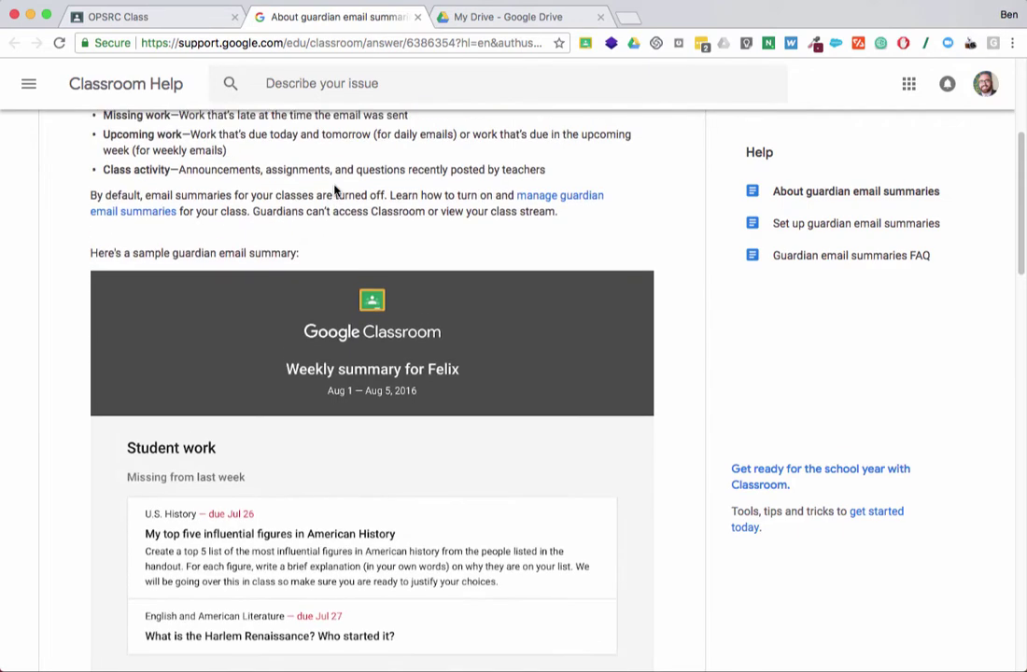
pyautogui.scroll(-2, 337, 190)
pyautogui.scroll(-4, 329, 275)
pyautogui.scroll(-6, 329, 272)
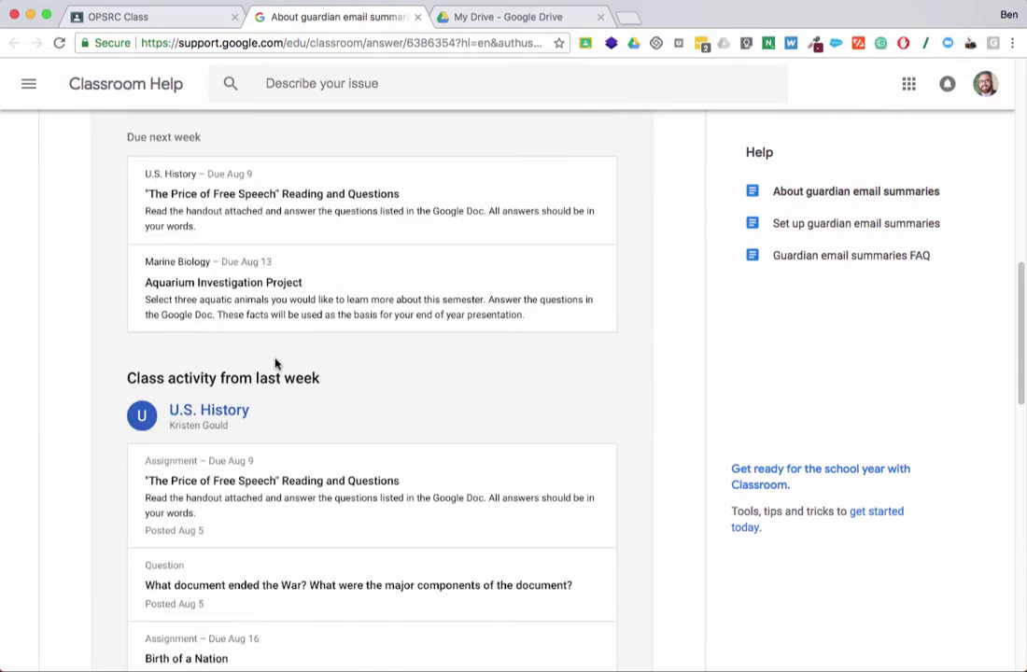
pyautogui.scroll(-15, 317, 351)
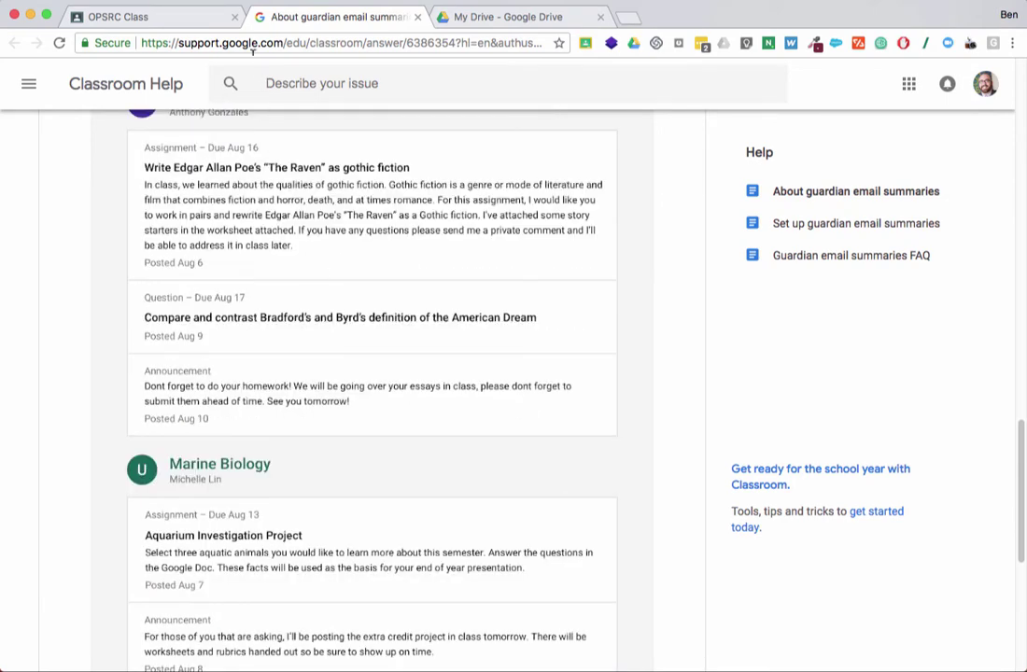
pyautogui.click(151, 17)
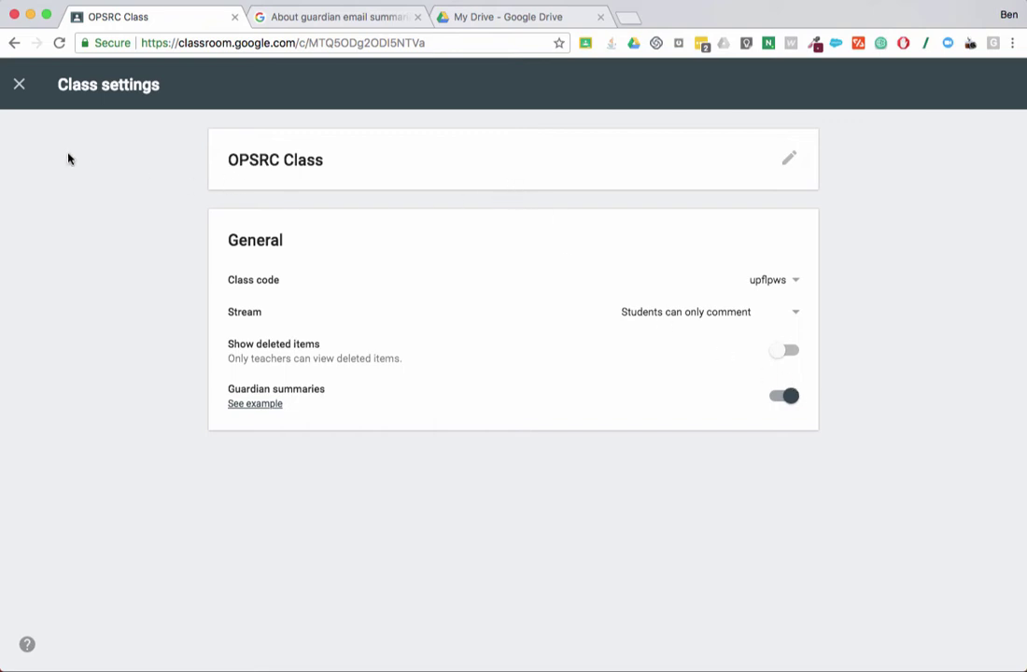
# - Leave the class settings and write a new OPSRC Class announcement reading "I can type in whatever I want."
pyautogui.click(22, 98)
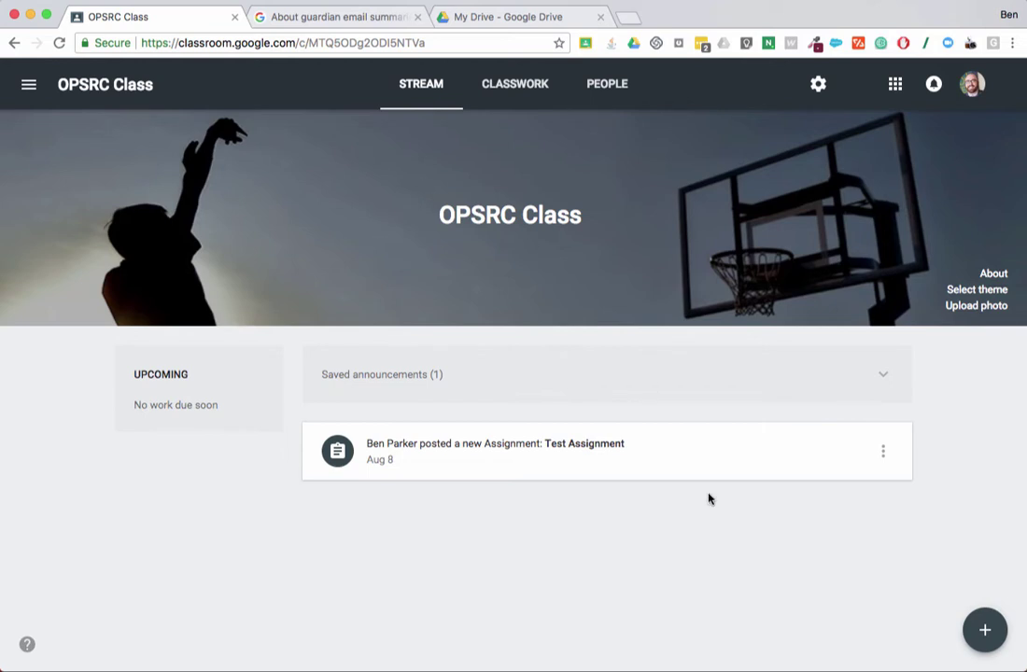
pyautogui.moveTo(982, 634)
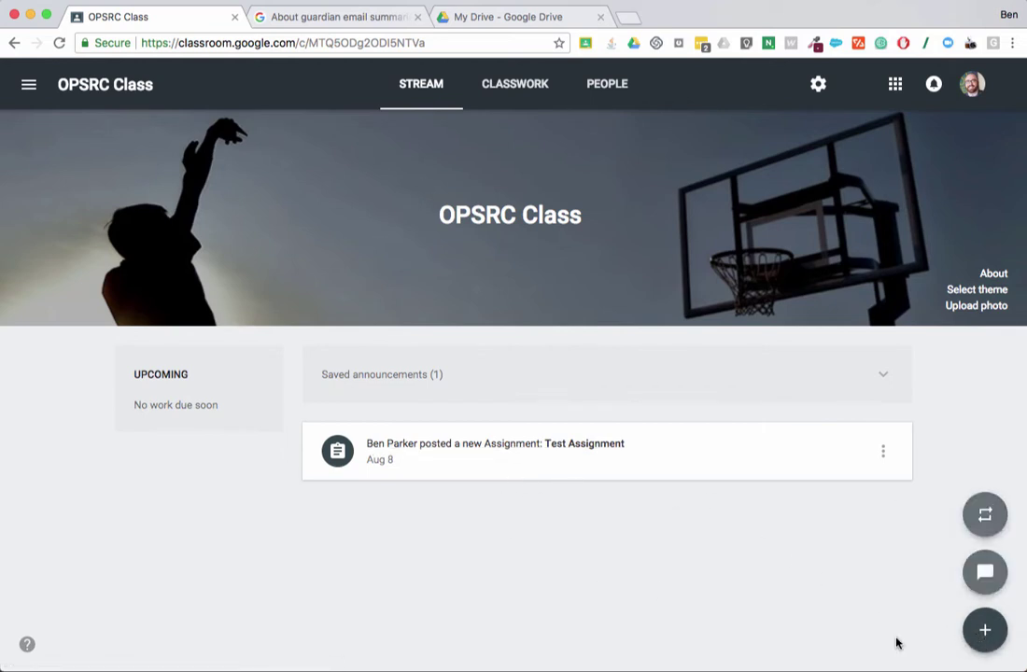
pyautogui.click(984, 573)
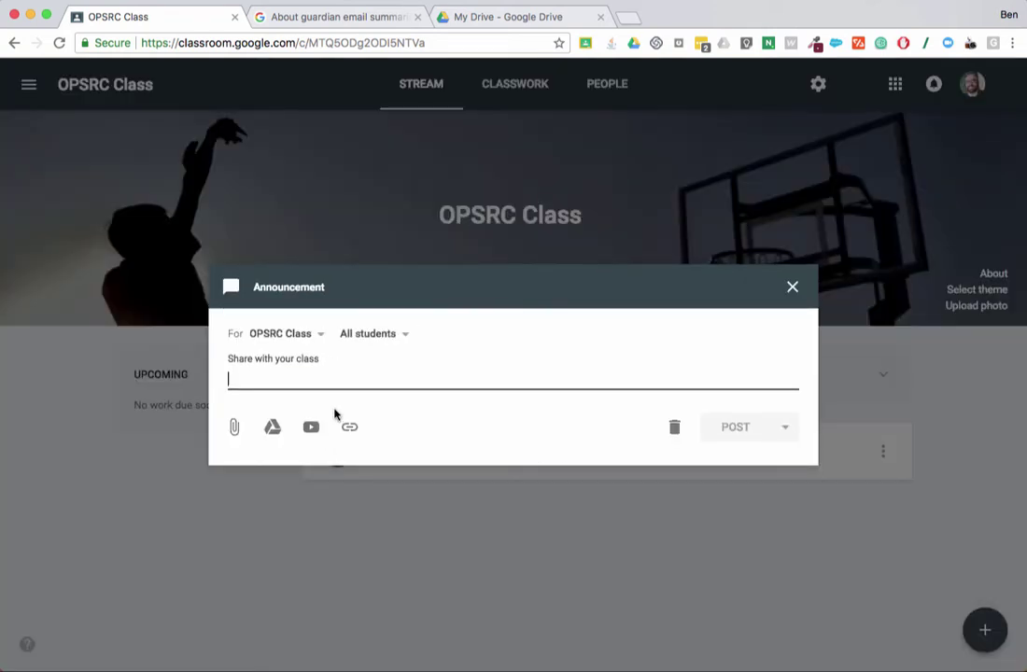
pyautogui.write('I can')
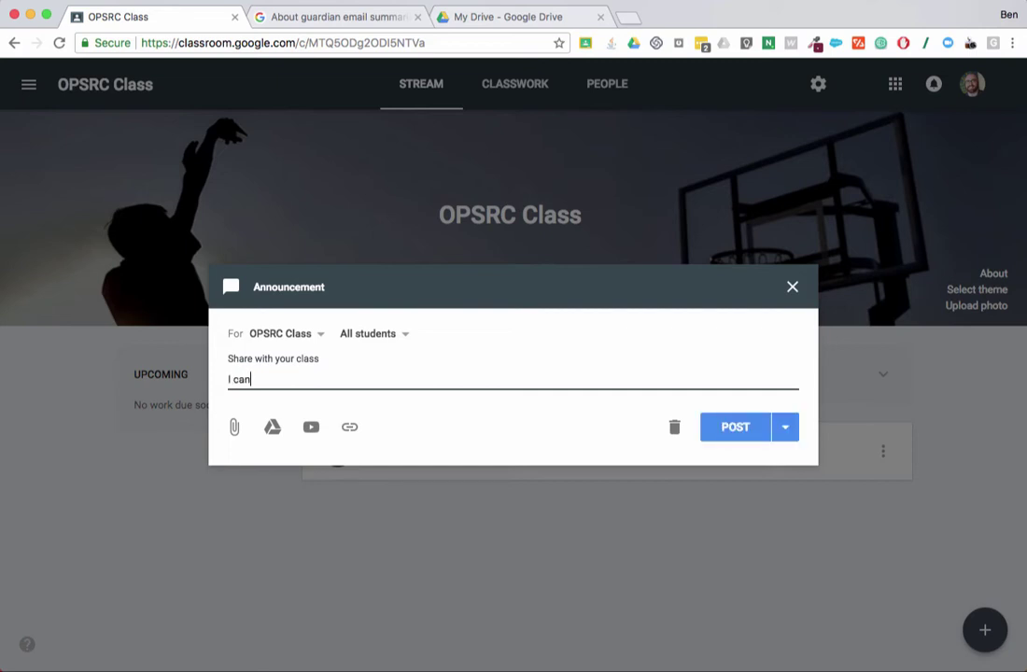
pyautogui.write(' type in whatever I want.')
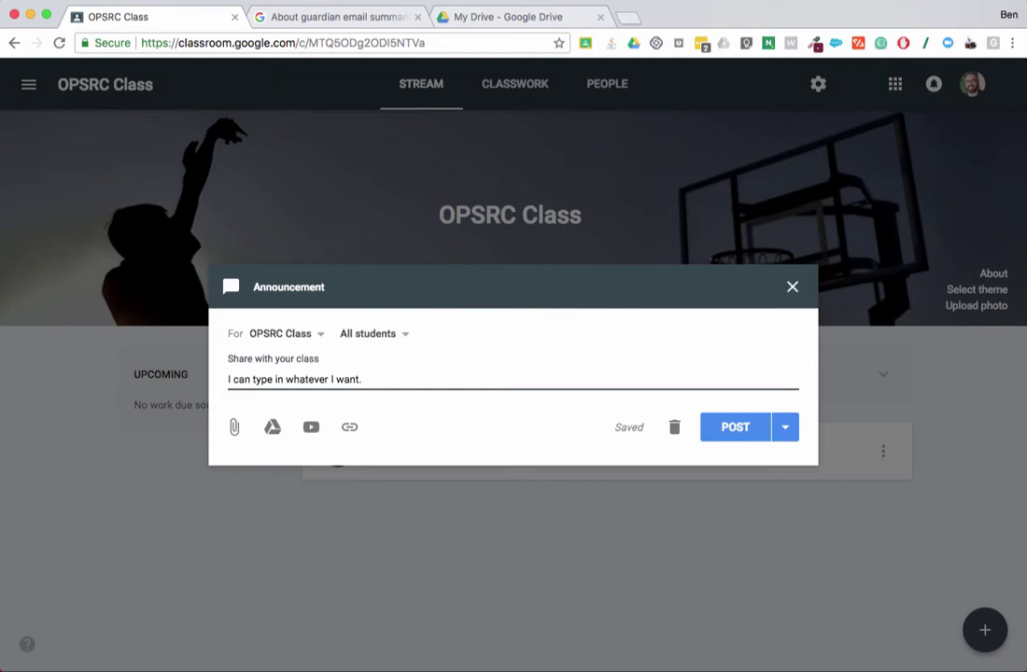
# - View the announcement's class choices, try limiting its recipients to the first two listed students, and restore All students
pyautogui.click(313, 335)
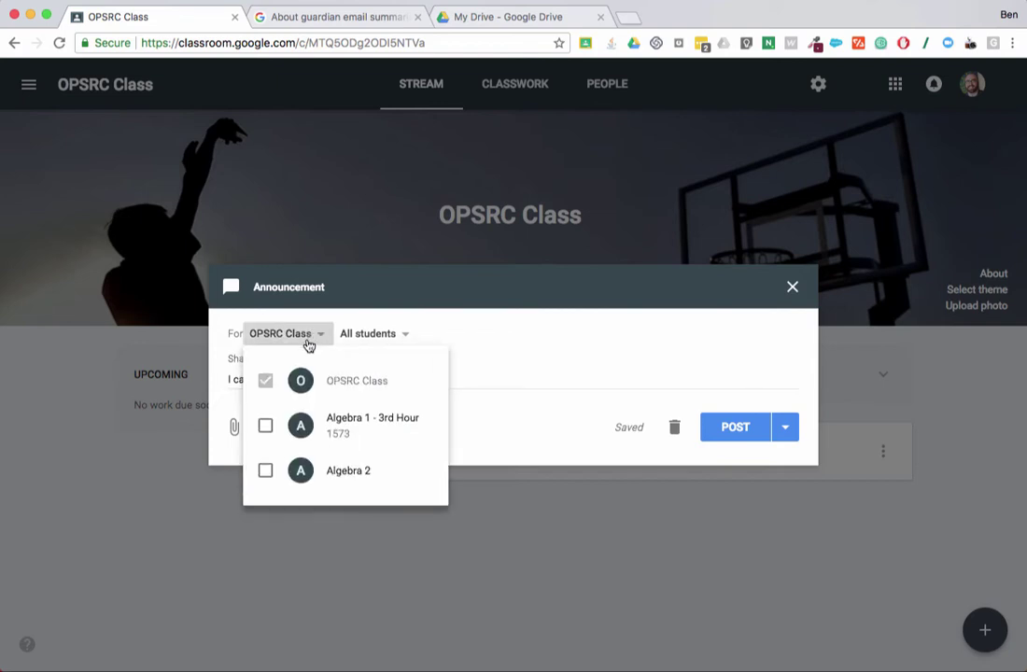
pyautogui.click(457, 313)
pyautogui.click(405, 335)
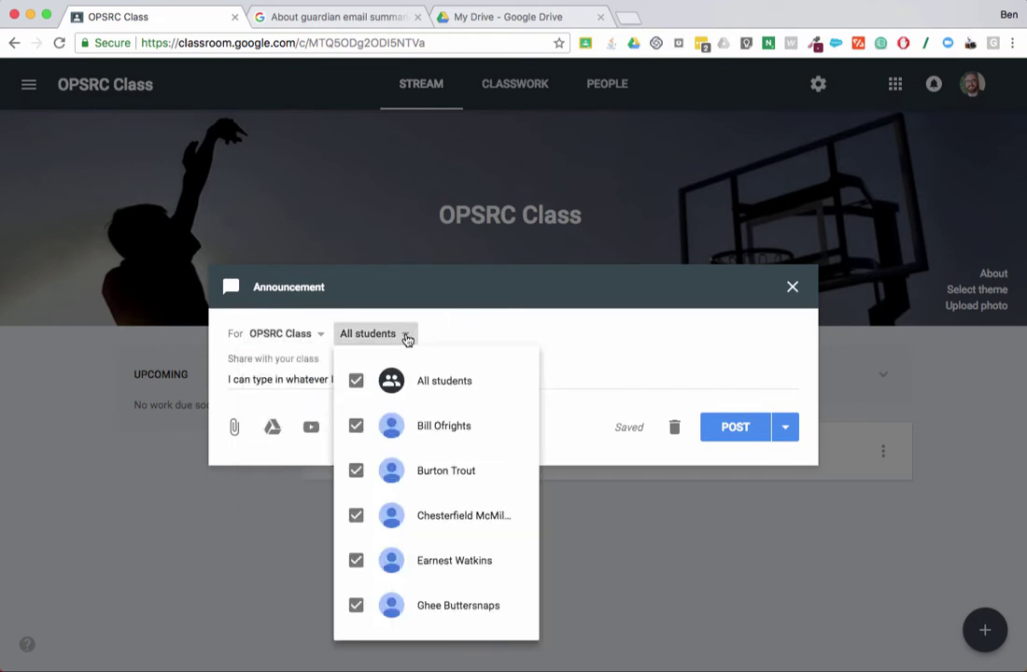
pyautogui.click(355, 381)
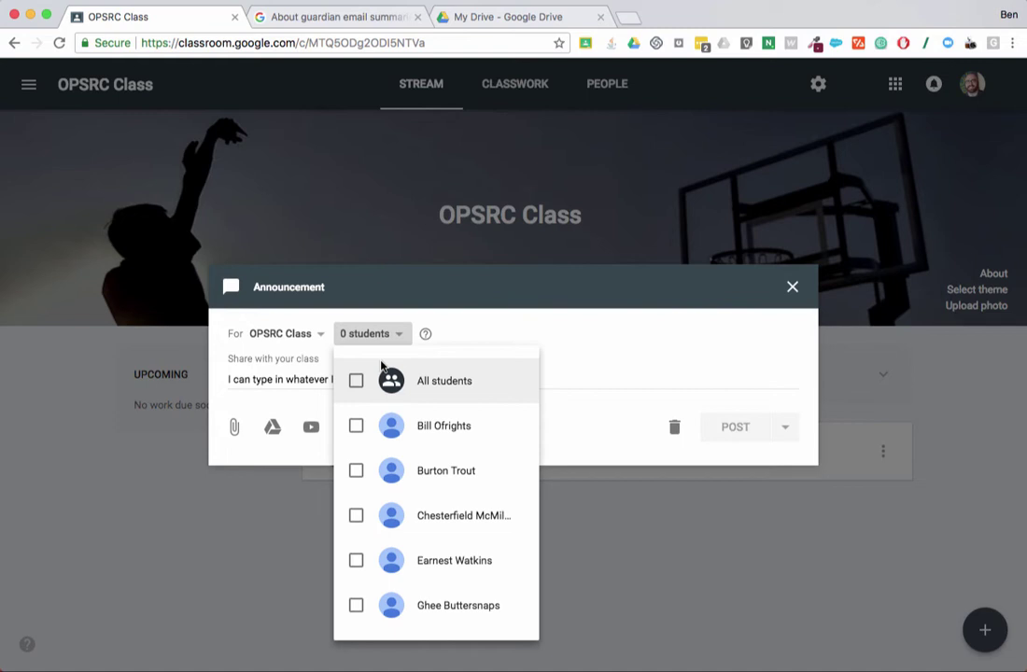
pyautogui.click(356, 425)
pyautogui.click(356, 472)
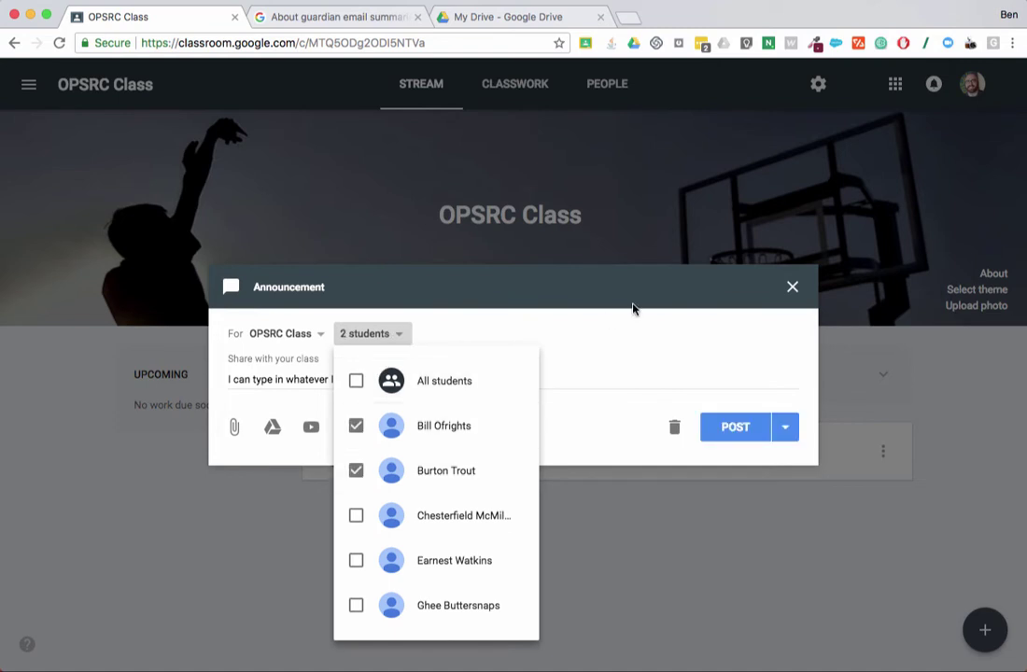
pyautogui.click(356, 425)
pyautogui.click(355, 470)
pyautogui.click(356, 381)
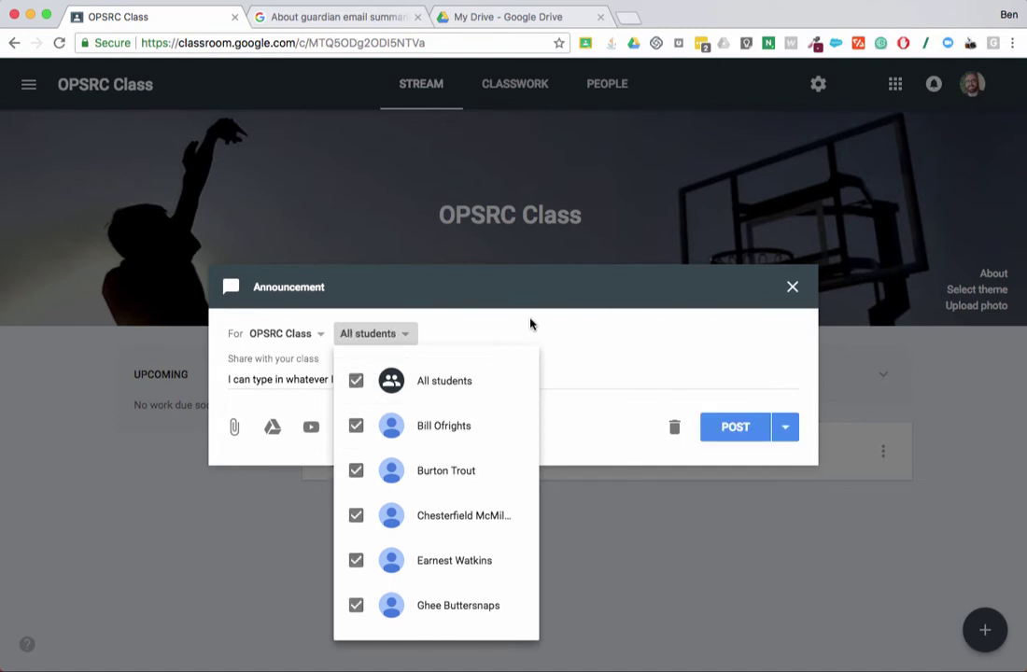
pyautogui.click(532, 323)
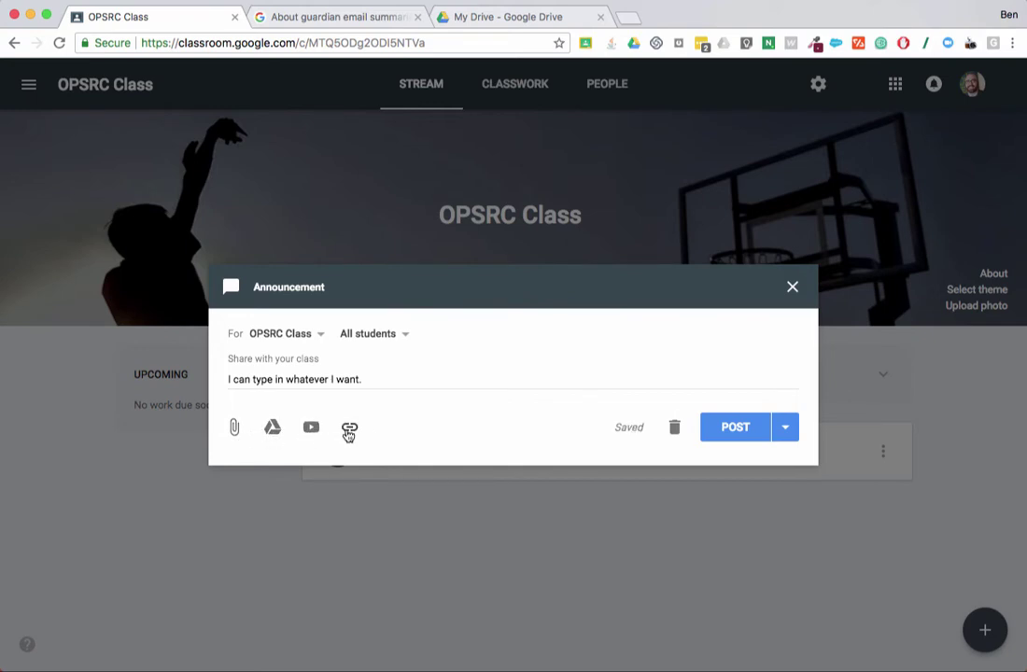
# - View the announcement's posting options and close it unposted, leaving it as a saved draft
pyautogui.click(784, 439)
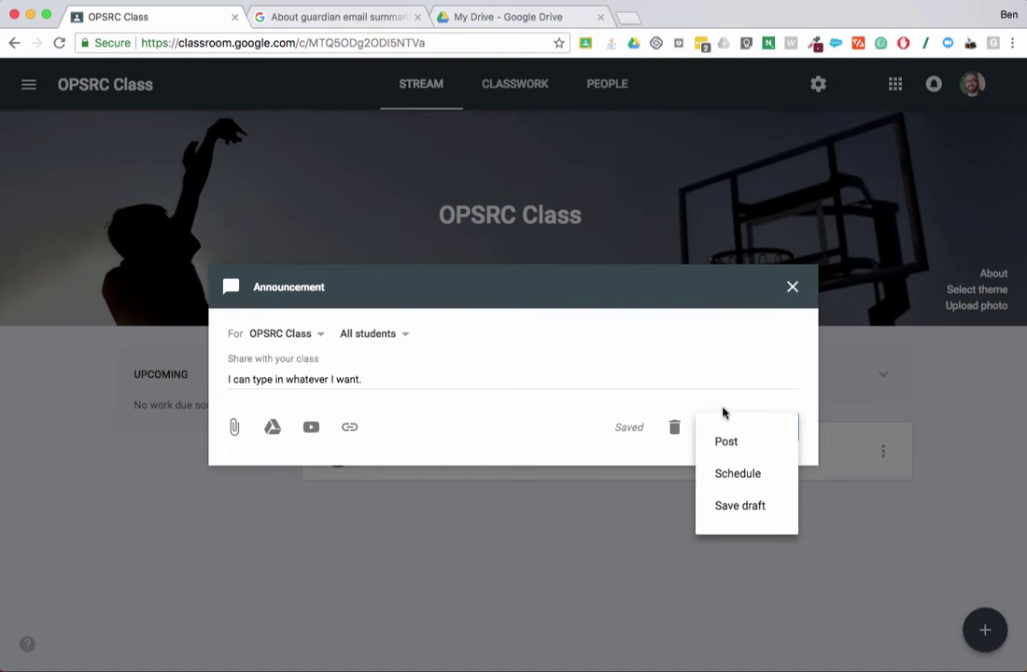
pyautogui.click(795, 291)
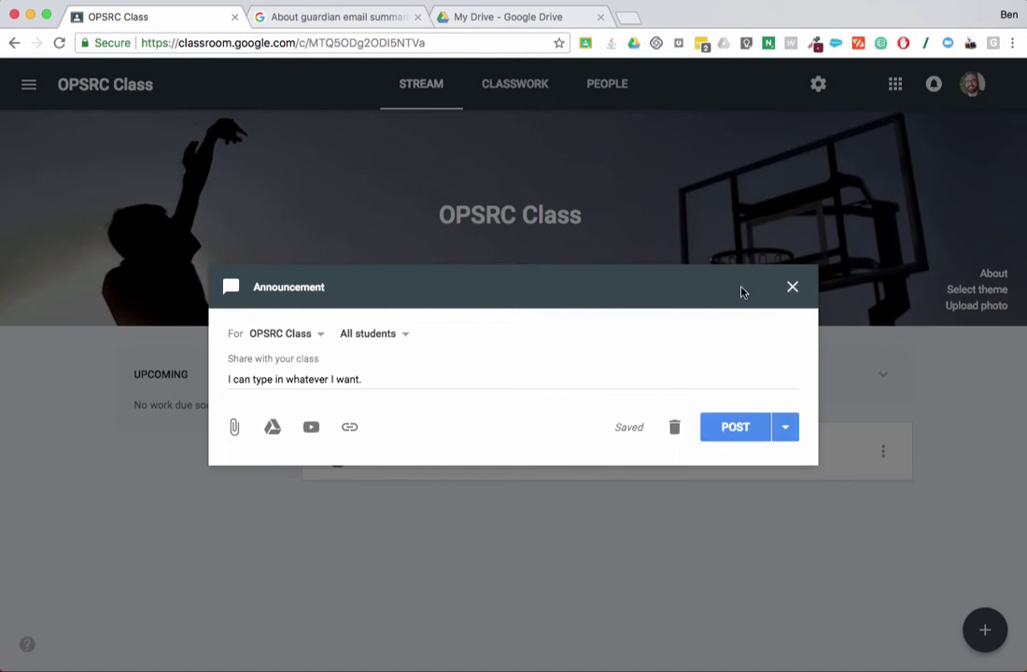
pyautogui.click(792, 288)
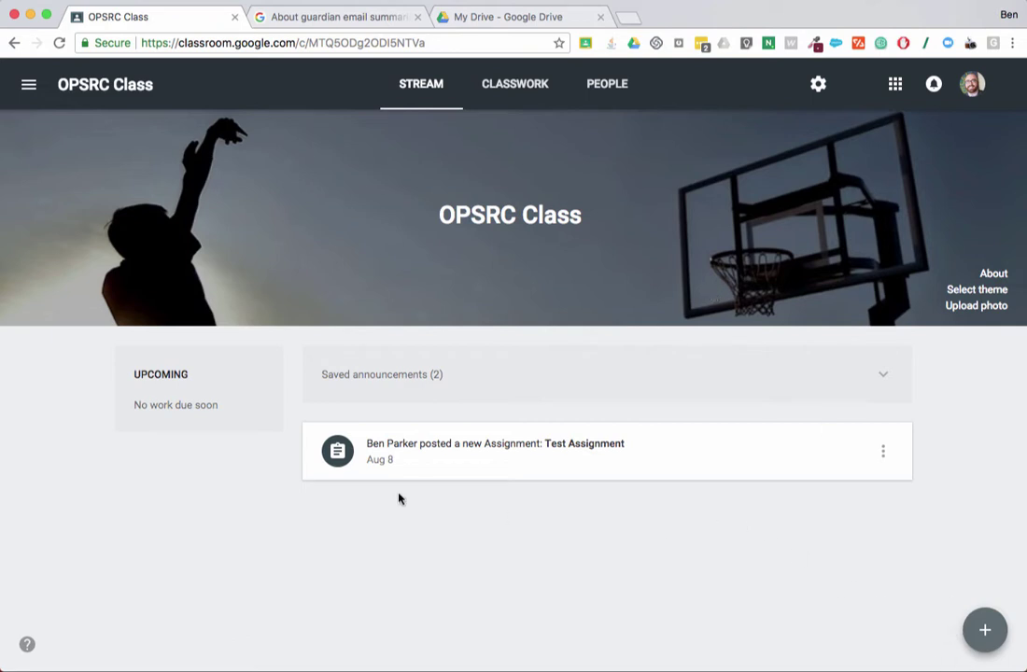
# - Browse the reusable posts of Algebra 1 - 3rd Hour and close the selection without reusing any
pyautogui.moveTo(987, 631)
pyautogui.click(987, 511)
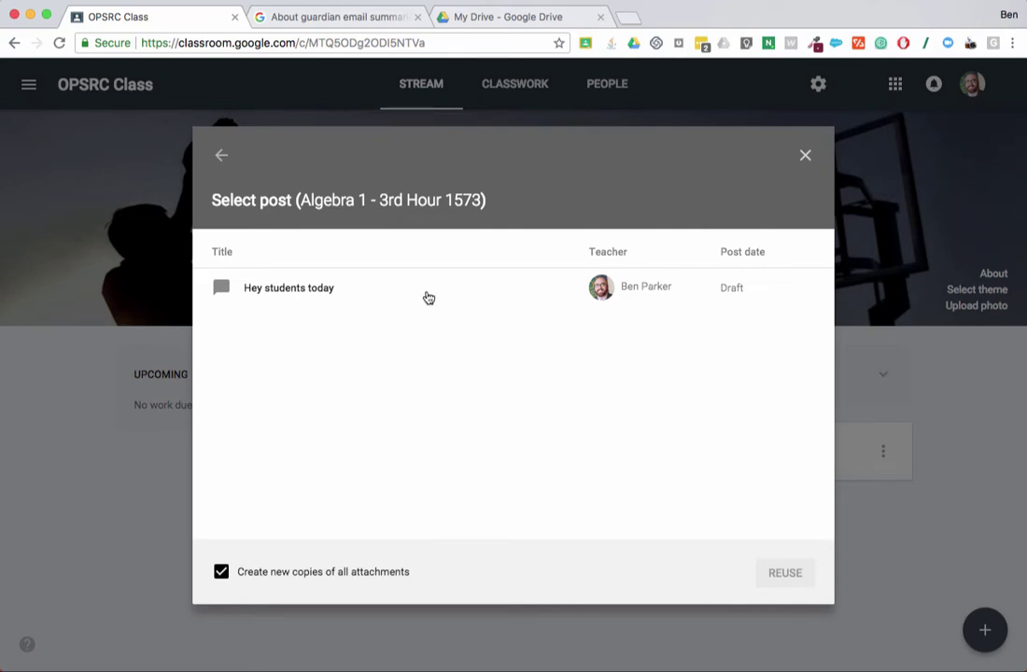
pyautogui.click(804, 157)
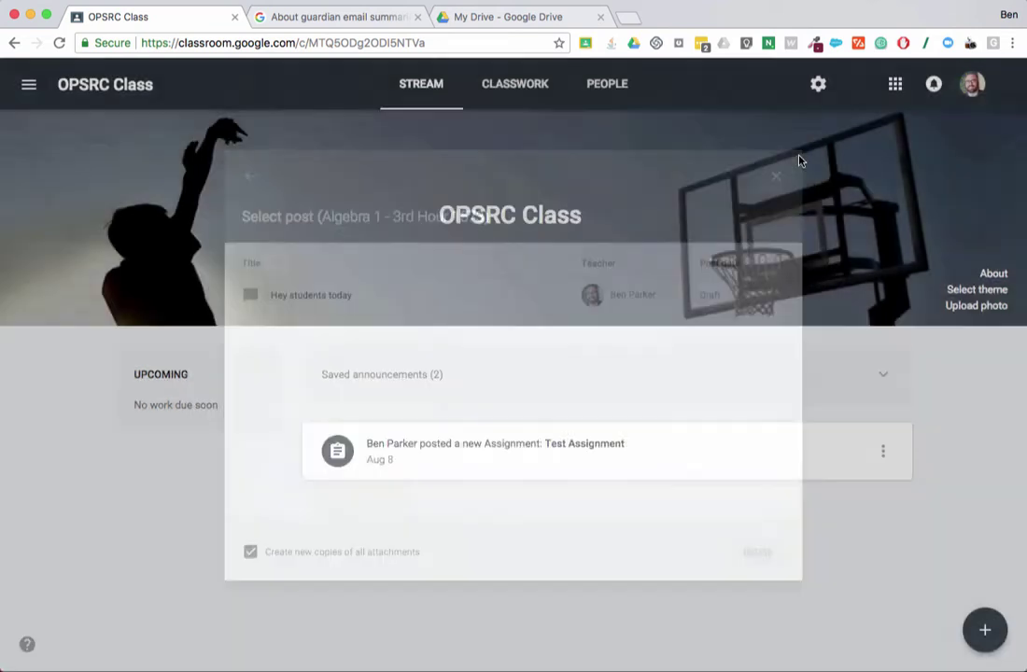
# - Compare the OPSRC Class's Classwork page with its Stream, including the kinds of posts the Stream can create
pyautogui.click(515, 85)
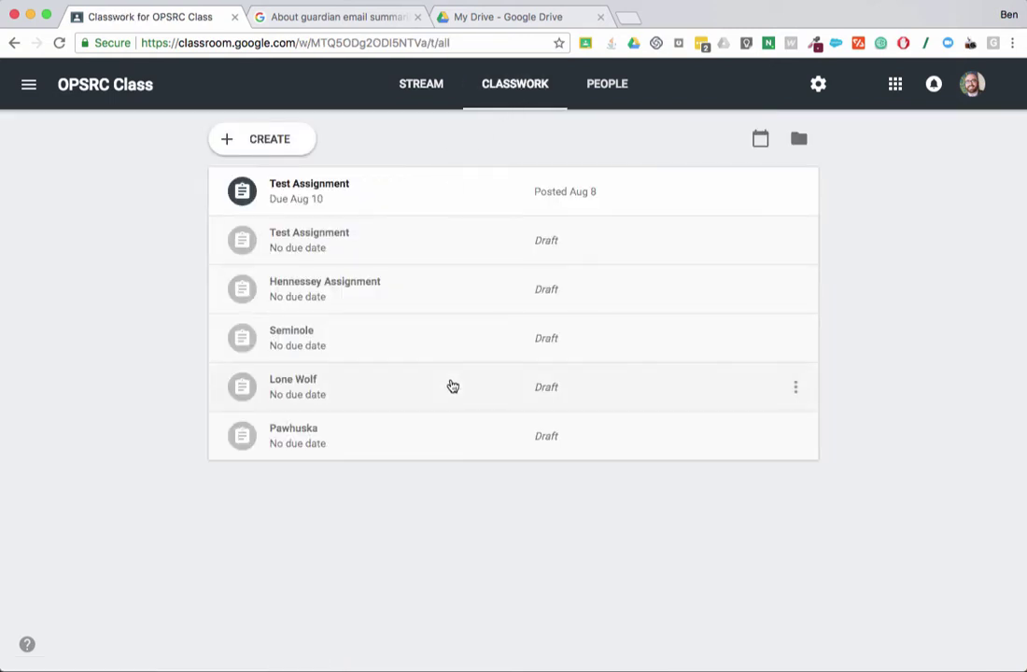
pyautogui.click(422, 98)
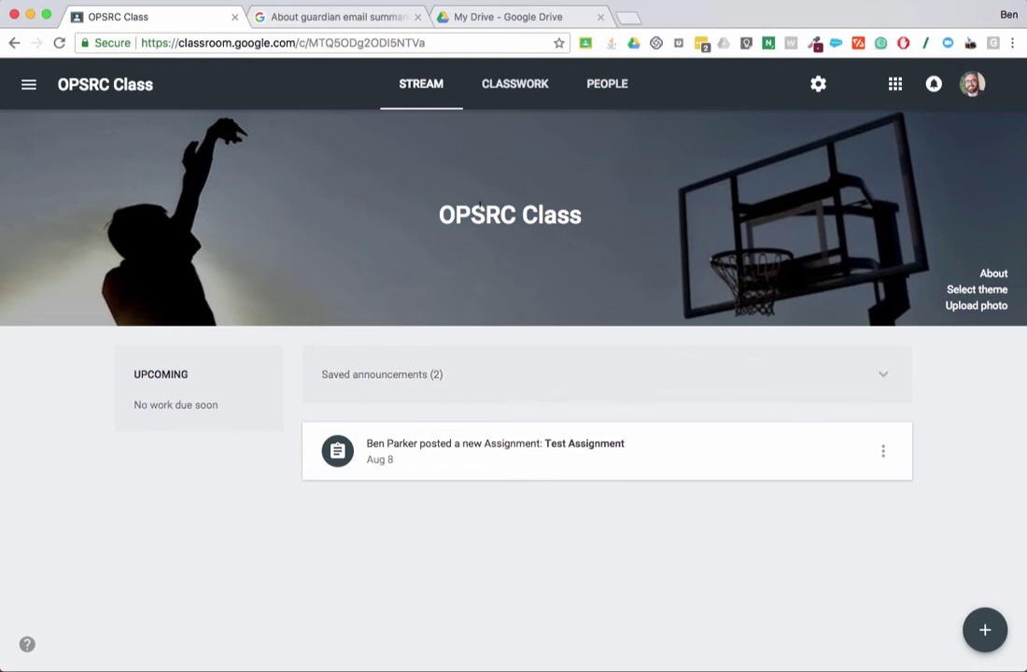
pyautogui.click(500, 100)
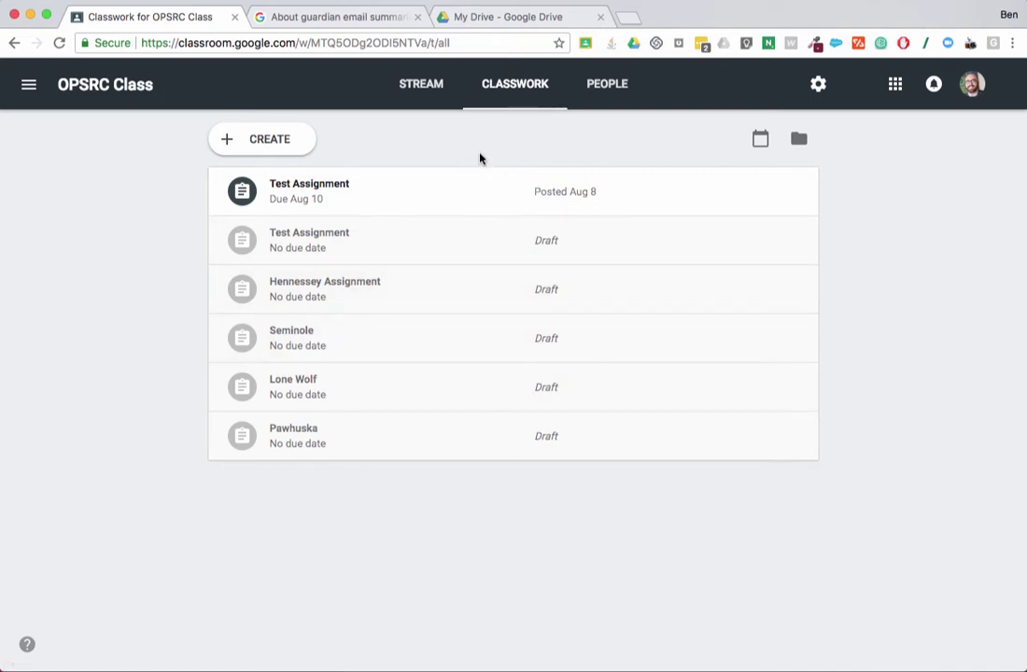
pyautogui.click(426, 96)
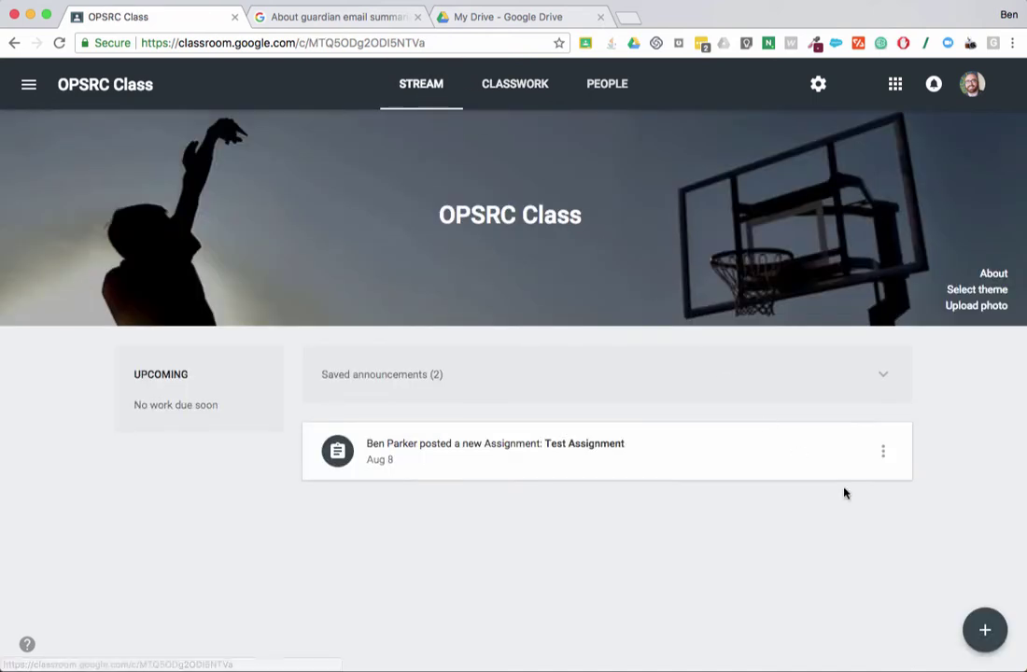
pyautogui.moveTo(978, 624)
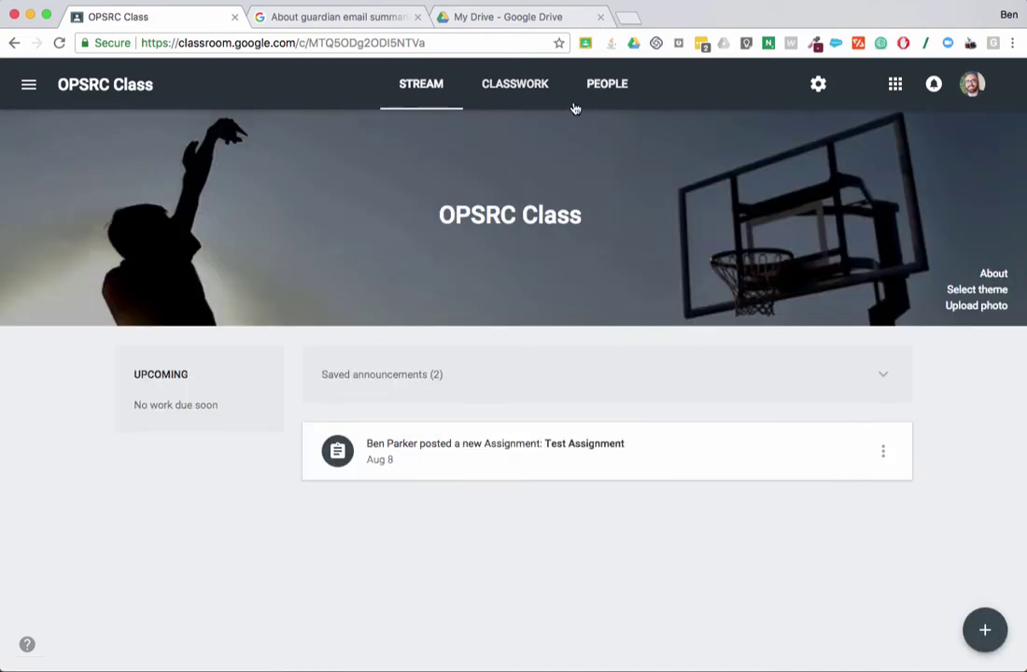
# - Start a new assignment in the OPSRC Class's Classwork
pyautogui.click(501, 91)
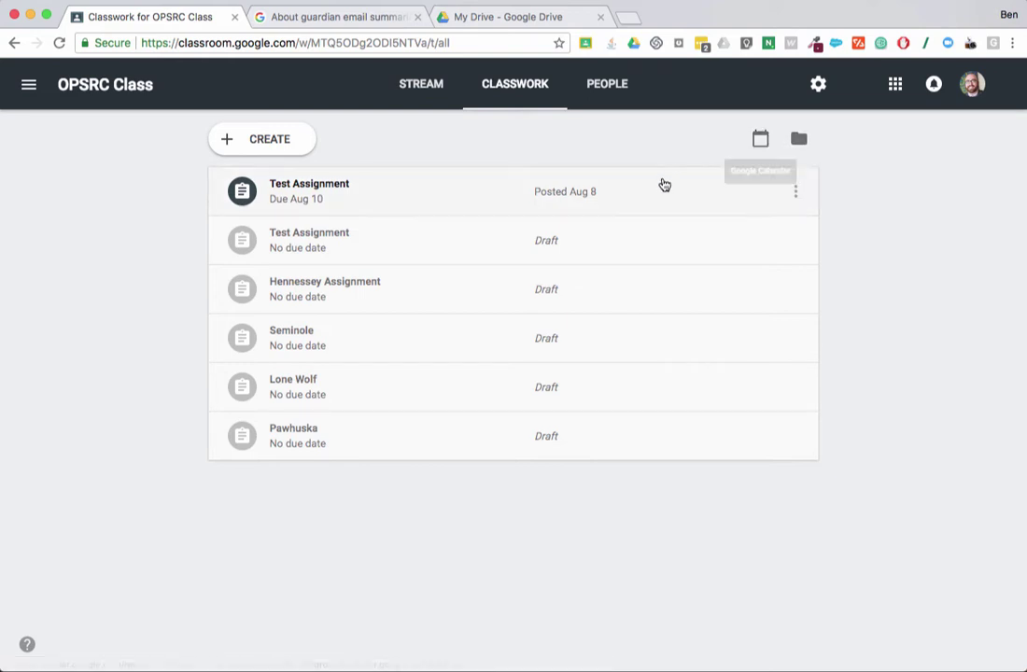
pyautogui.click(288, 147)
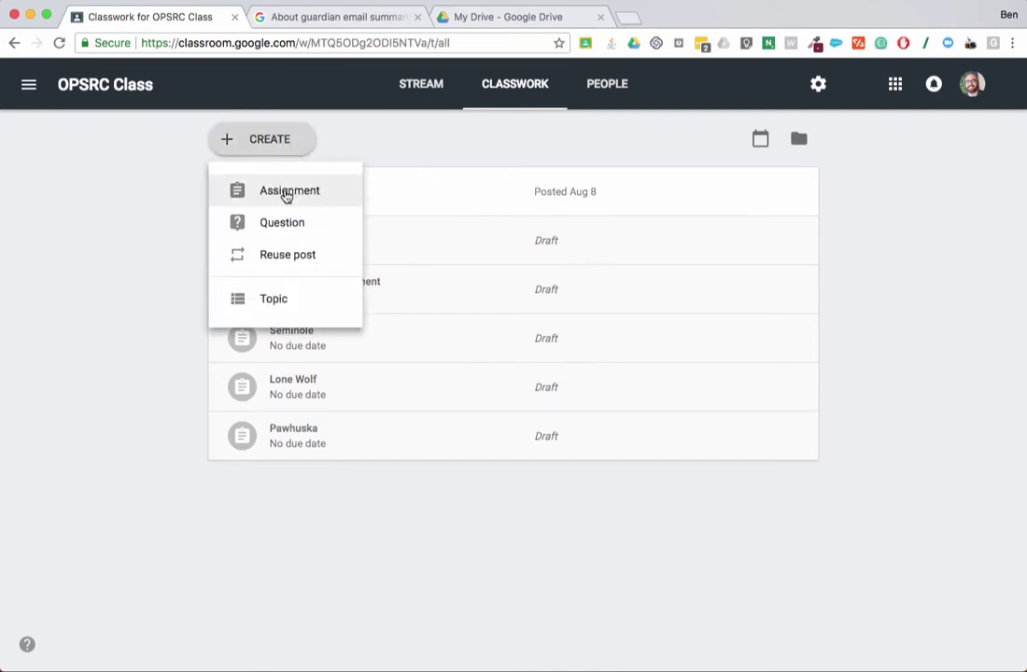
pyautogui.click(276, 192)
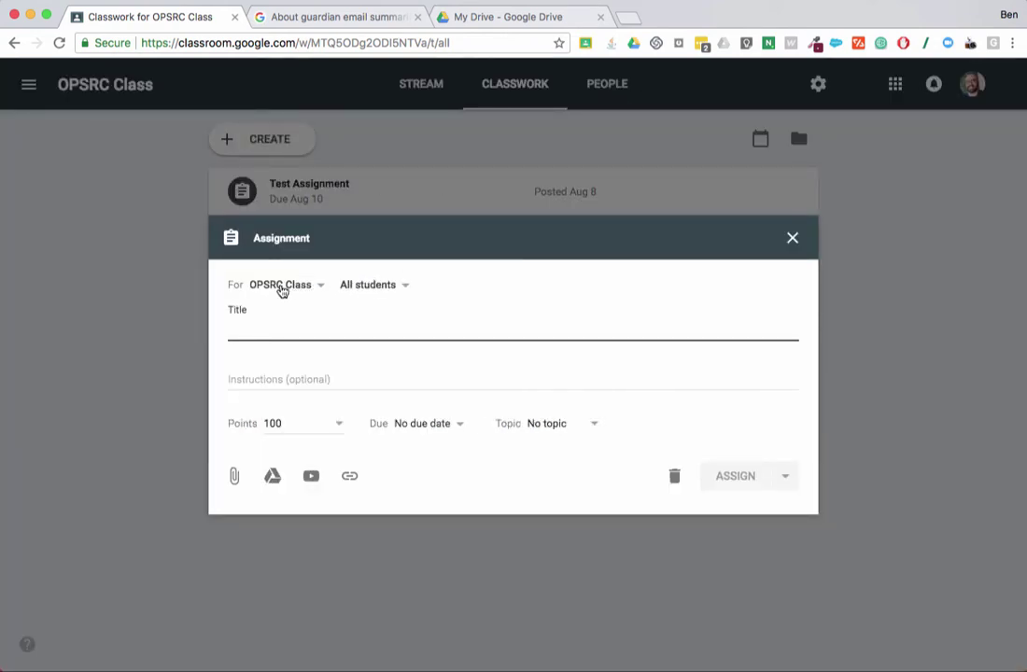
# - Limit the new assignment's recipients to the first two listed students
pyautogui.click(353, 284)
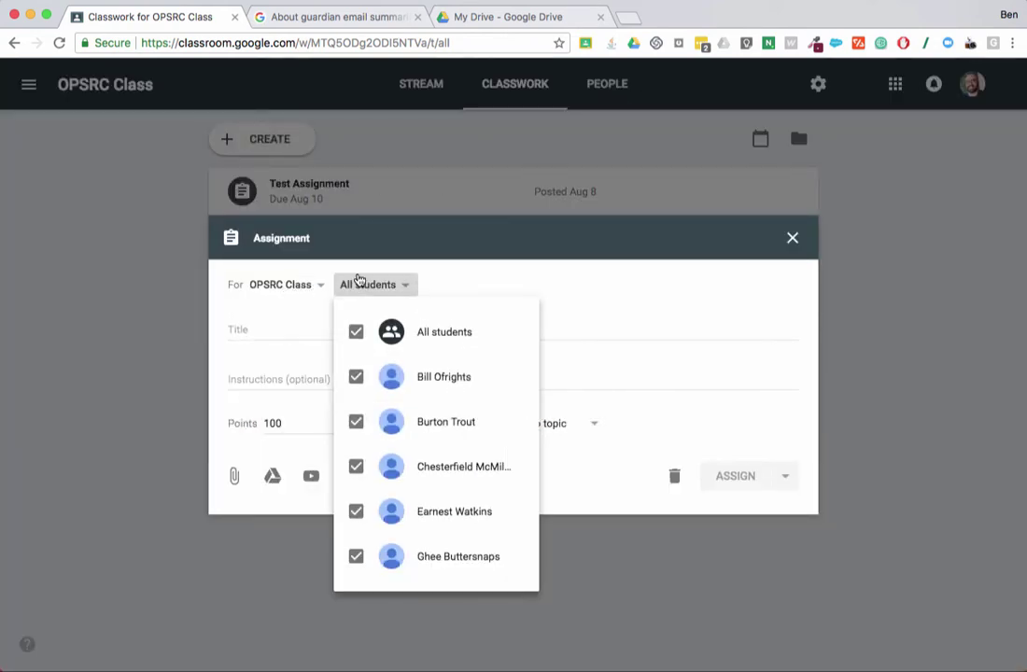
pyautogui.click(355, 333)
pyautogui.click(356, 377)
pyautogui.click(355, 422)
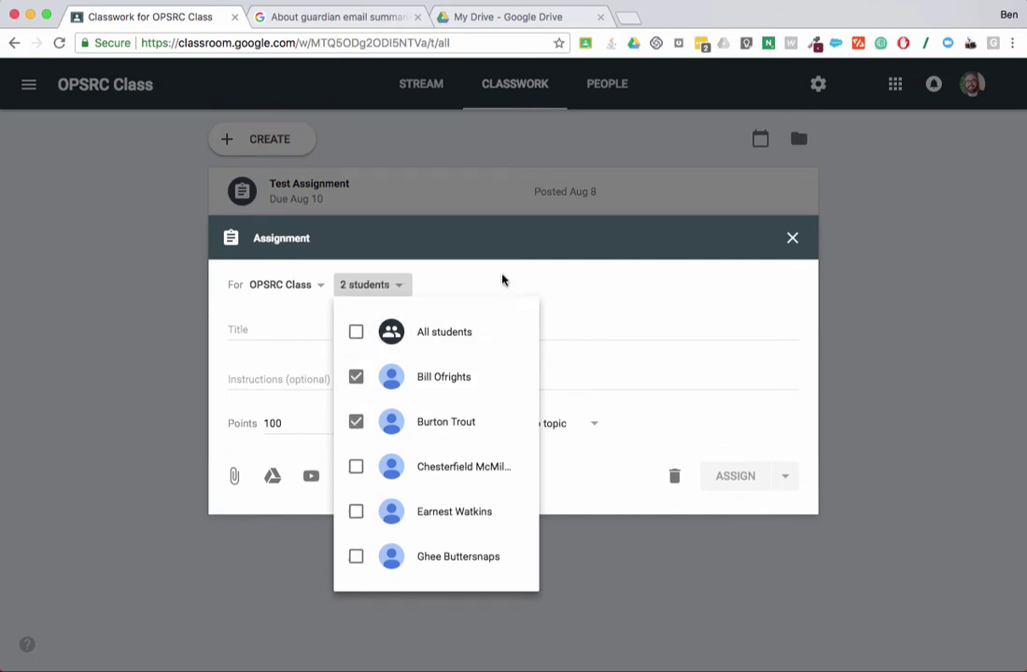
pyautogui.click(503, 280)
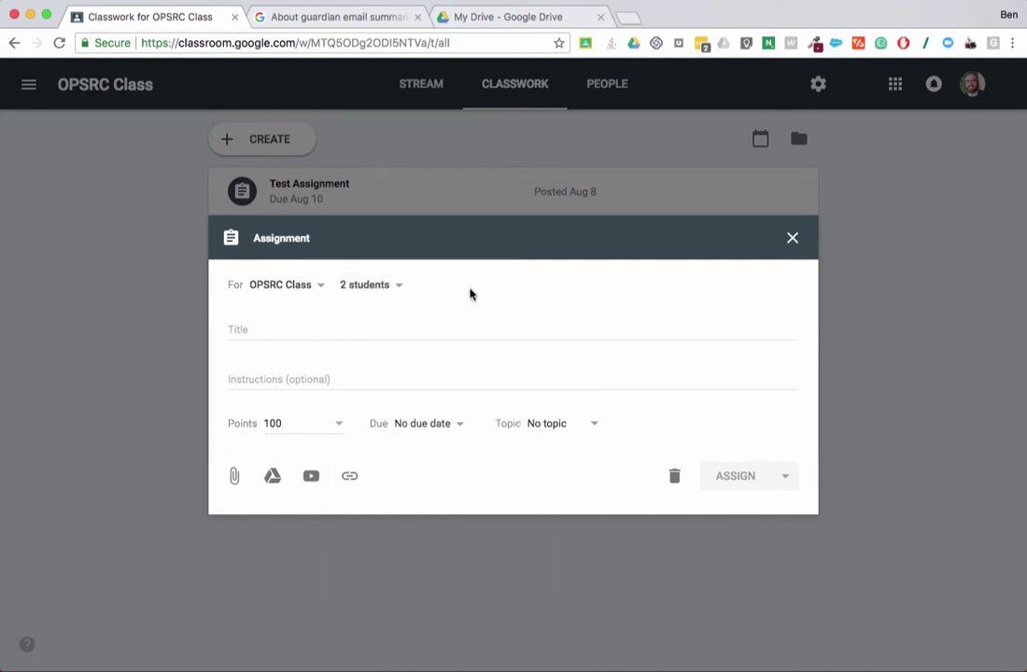
# - Try assigning to only the second, third and fourth listed students, and restore the recipients to All students
pyautogui.click(372, 285)
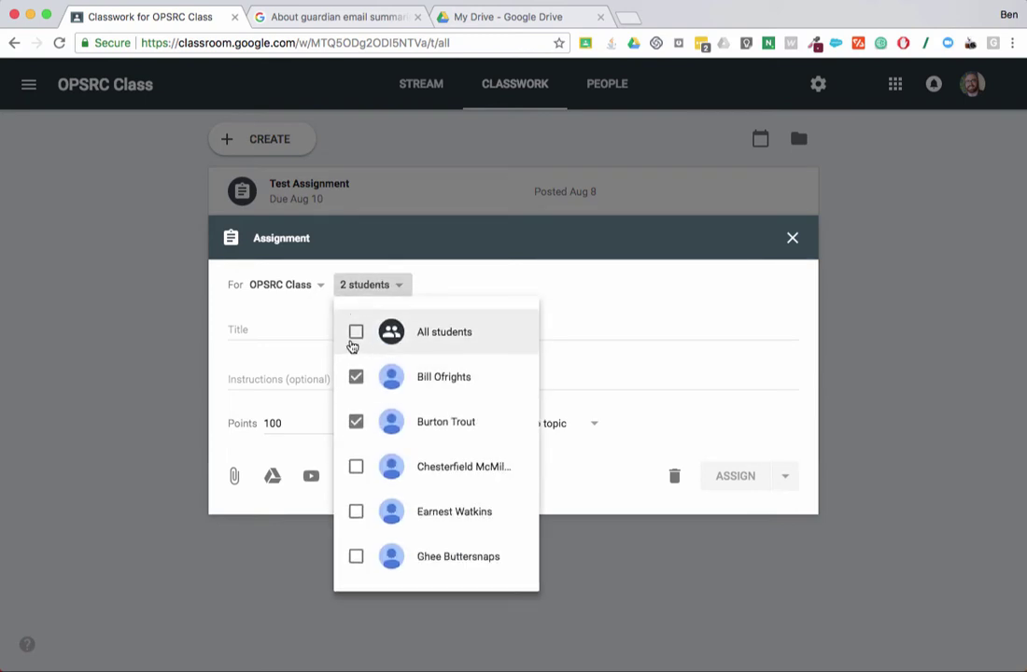
pyautogui.click(356, 333)
pyautogui.click(358, 335)
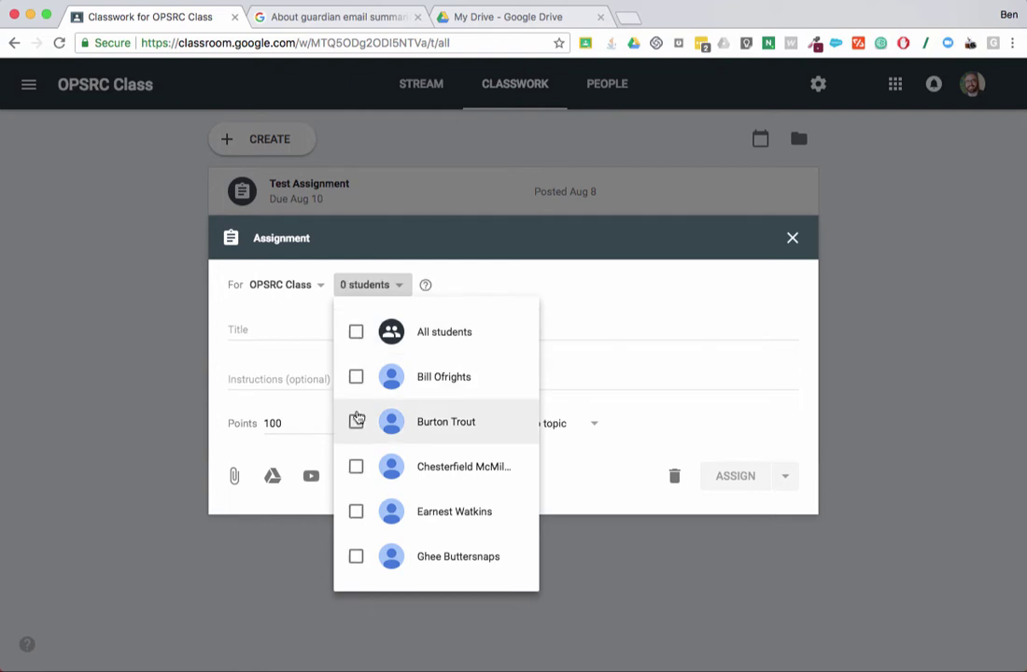
pyautogui.click(355, 421)
pyautogui.click(356, 466)
pyautogui.click(356, 512)
pyautogui.click(575, 310)
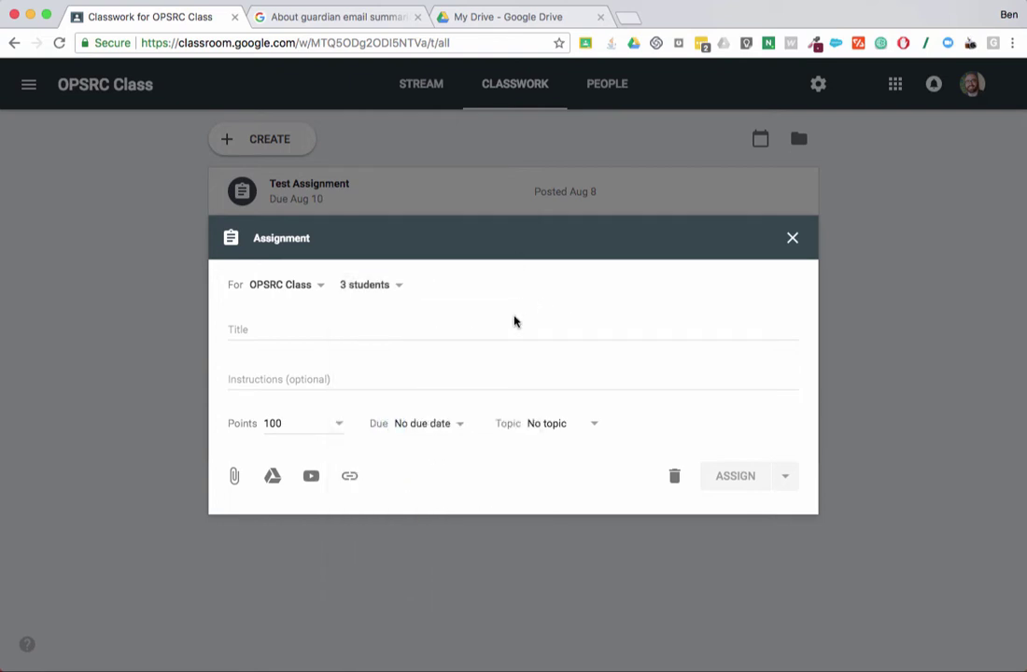
pyautogui.click(366, 286)
pyautogui.click(356, 334)
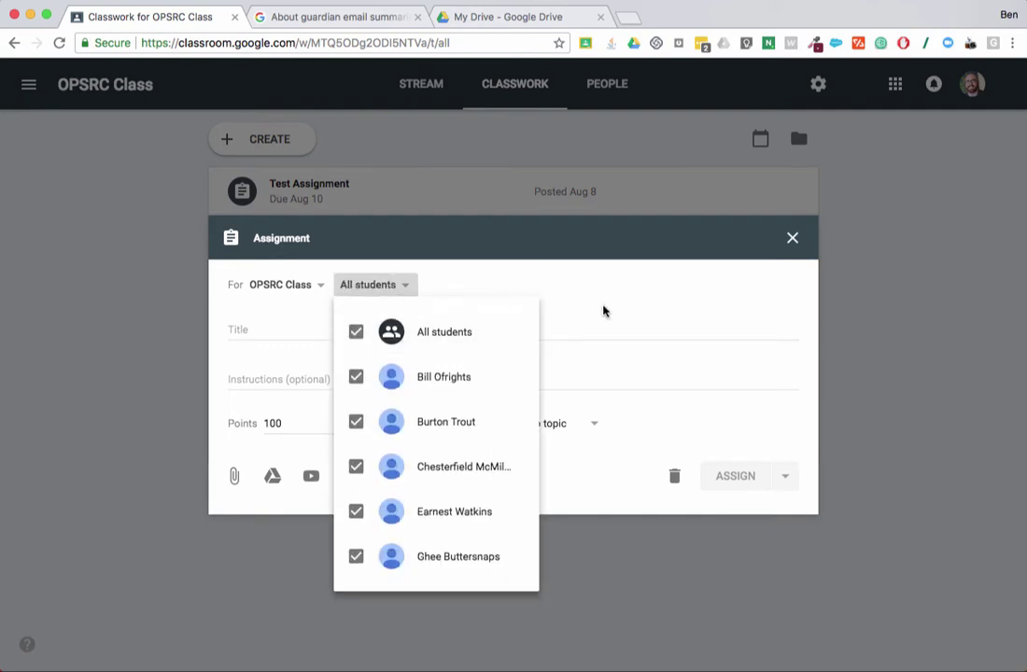
pyautogui.click(603, 308)
# - Title the new assignment "Test Assignment" and enter the instructions "These are the instructions."
pyautogui.click(290, 324)
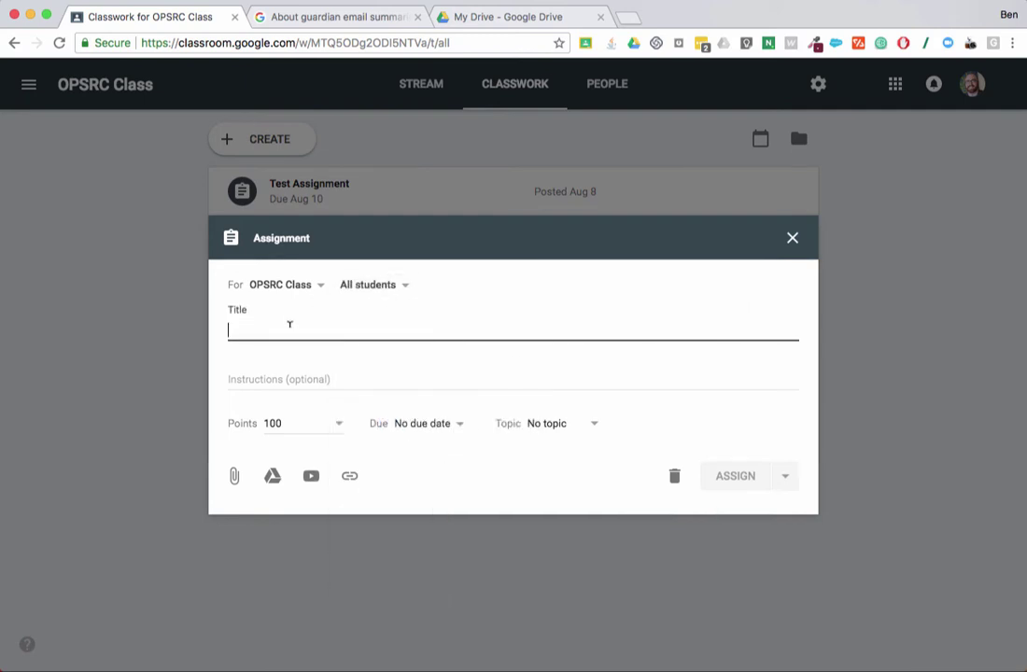
pyautogui.write('Te')
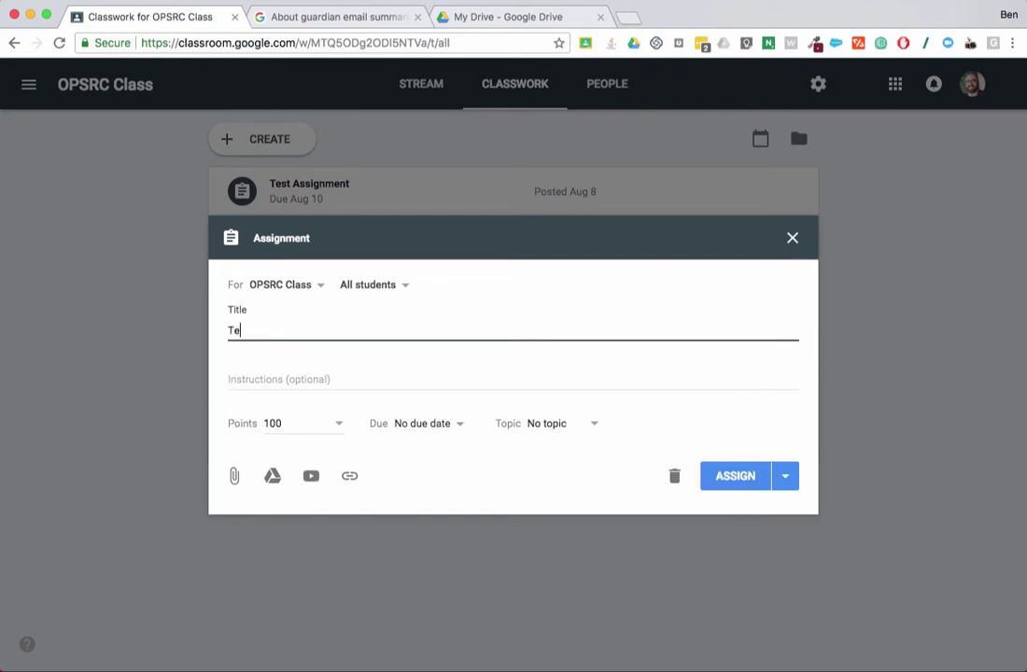
pyautogui.write('st Assignment')
pyautogui.click(289, 368)
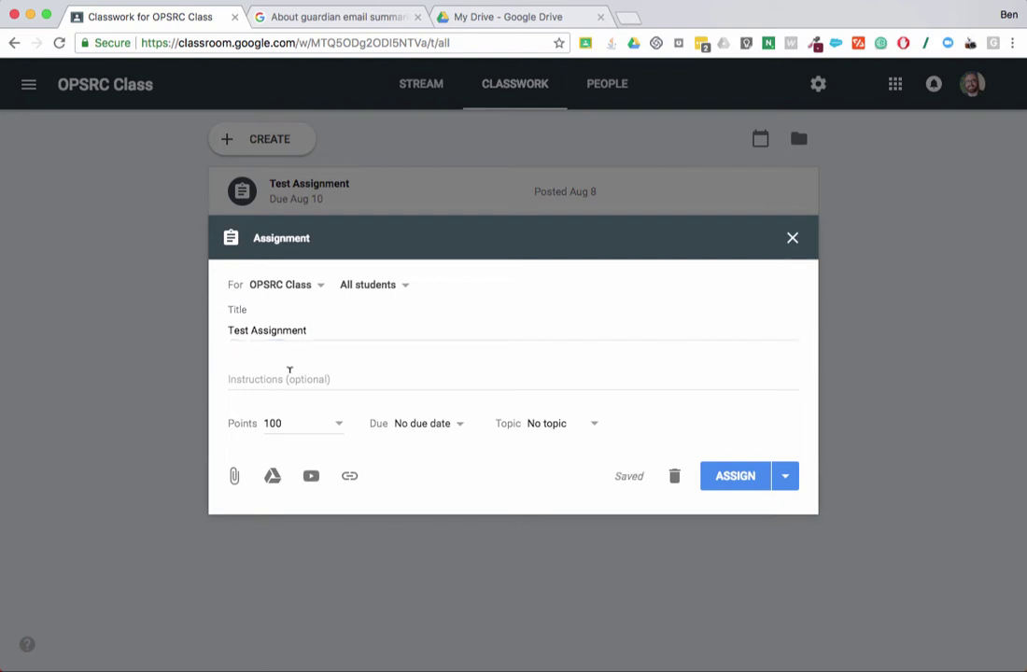
pyautogui.write('These are')
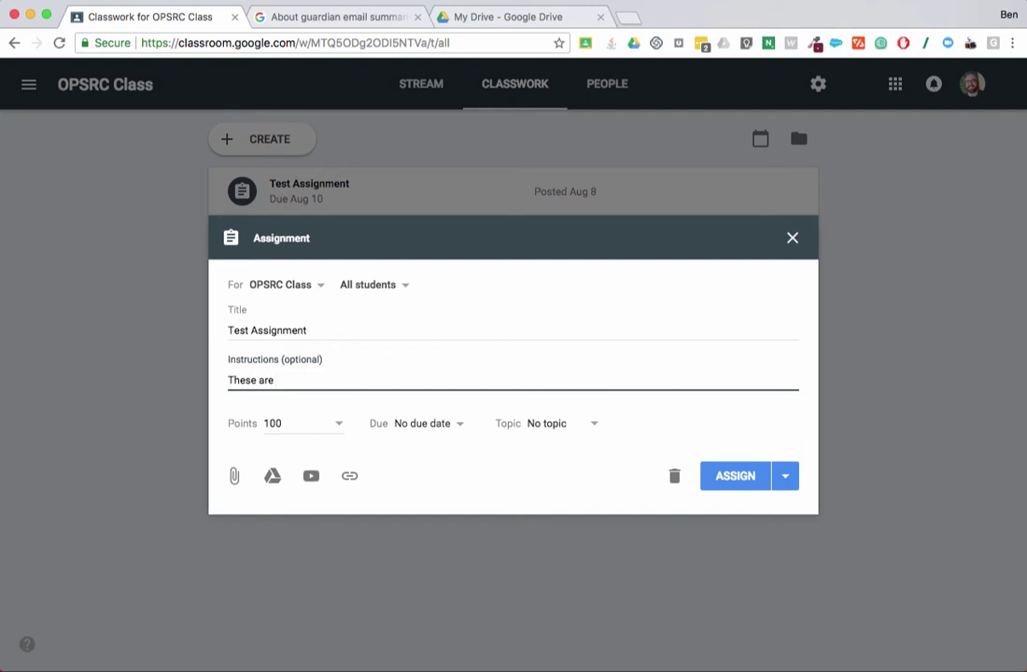
pyautogui.write(' the instructions.')
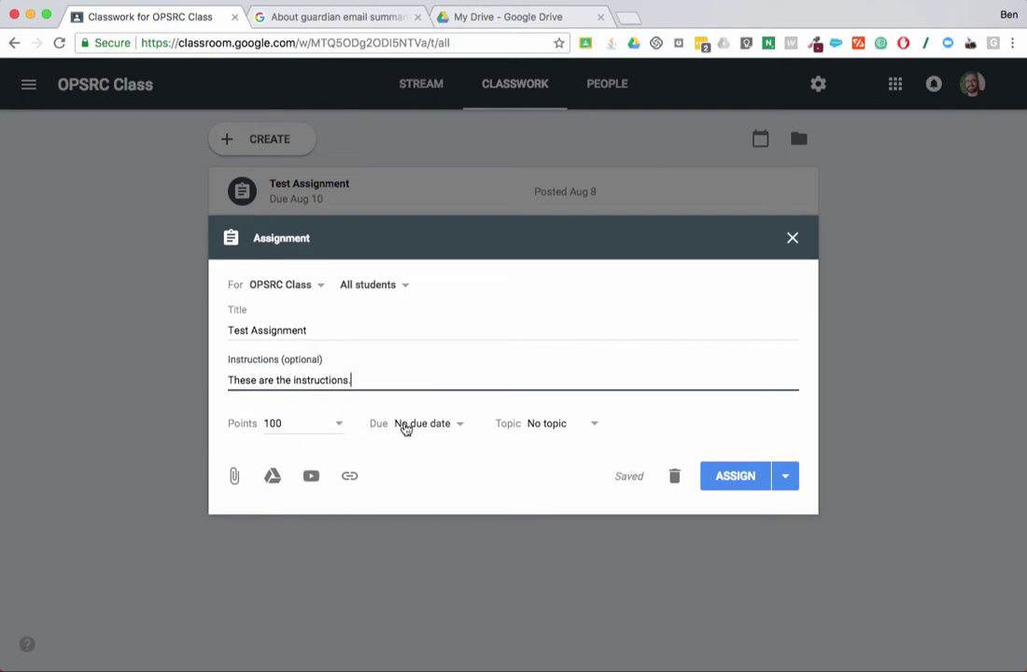
# - Set the assignment's due date to Aug 30, 2018, without a due time
pyautogui.click(457, 427)
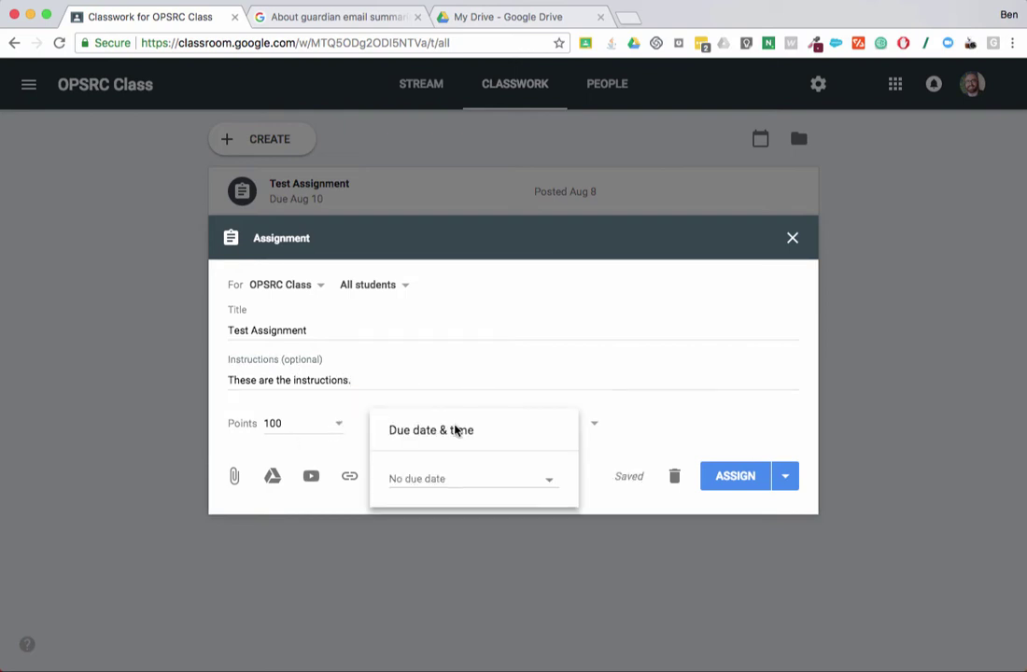
pyautogui.click(484, 479)
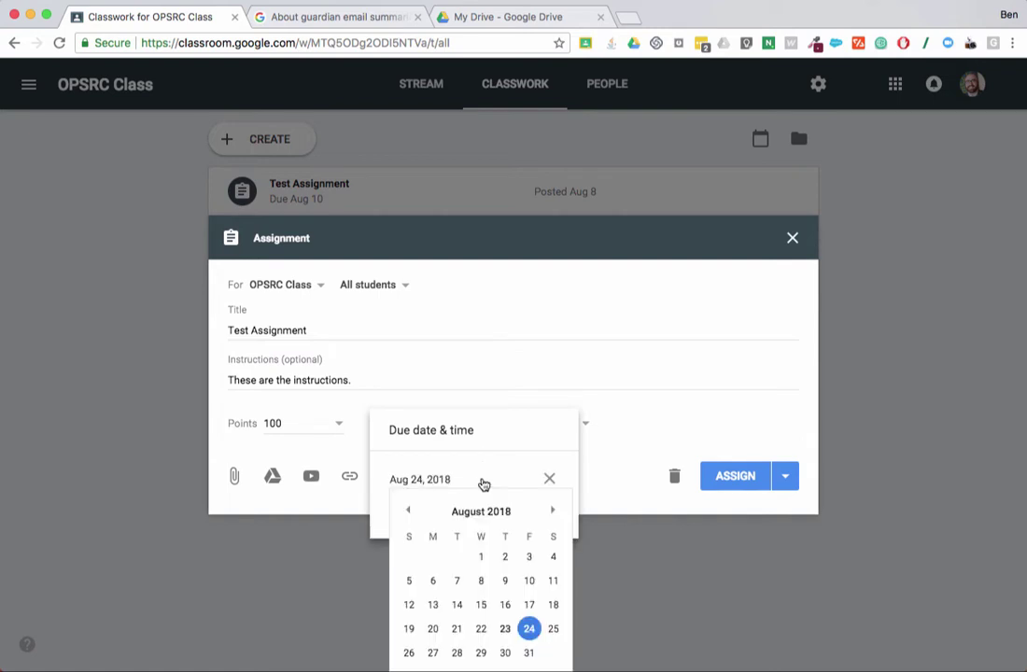
pyautogui.click(505, 654)
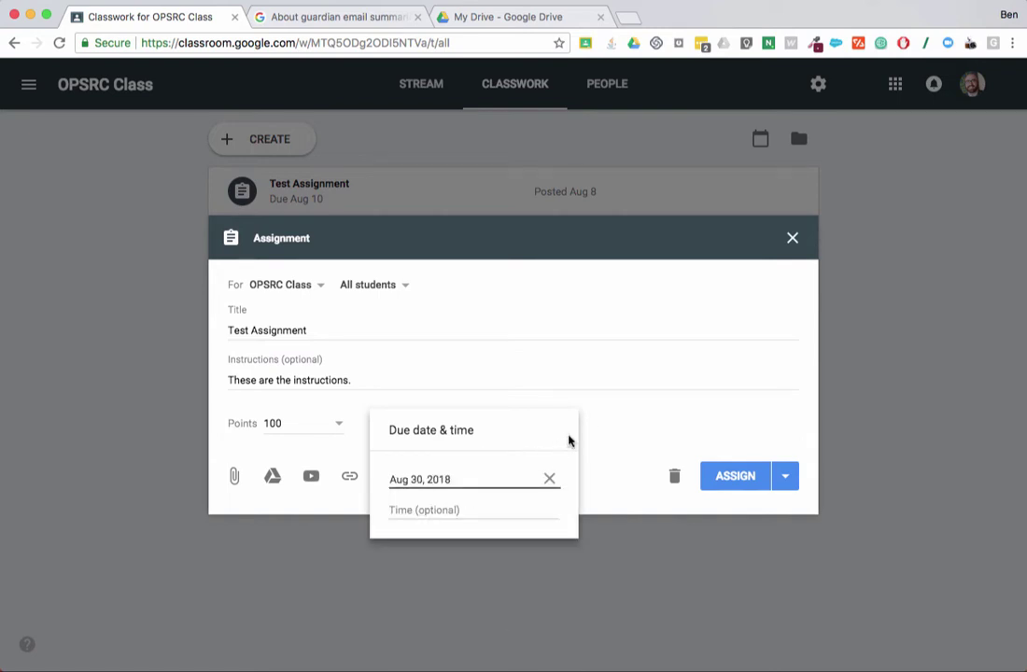
pyautogui.click(610, 402)
# - Create a new topic named Science for the assignment
pyautogui.click(546, 435)
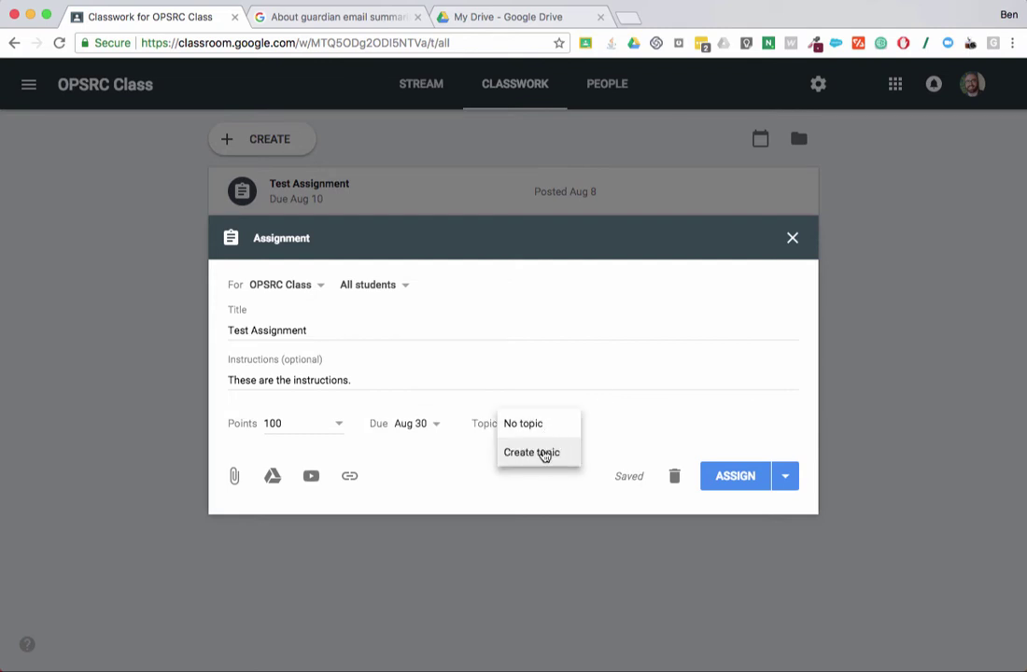
pyautogui.click(540, 457)
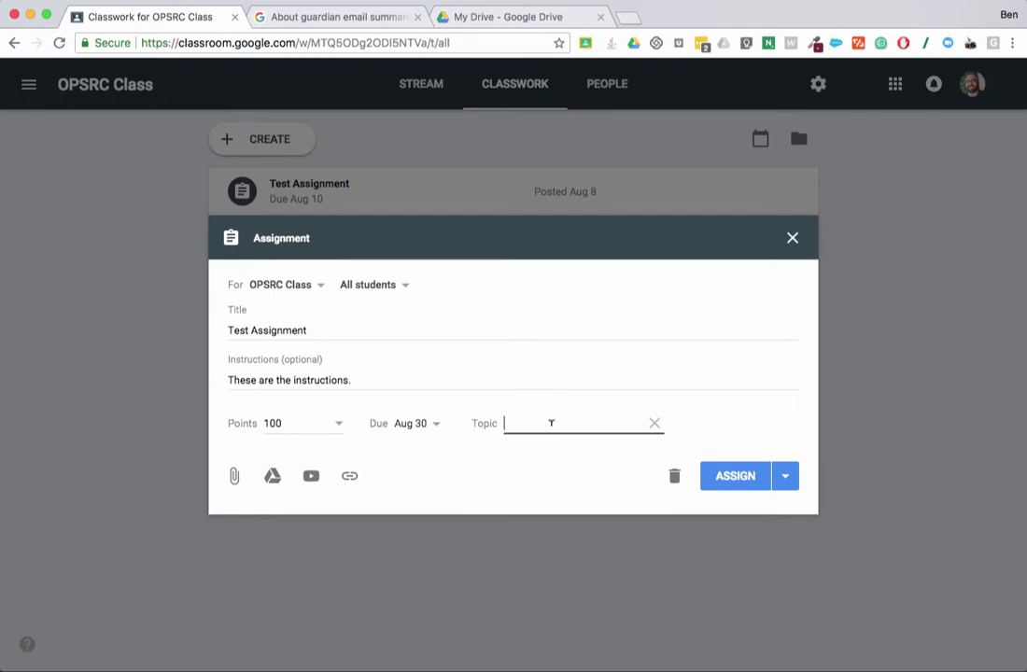
pyautogui.write('Science')
pyautogui.click(515, 458)
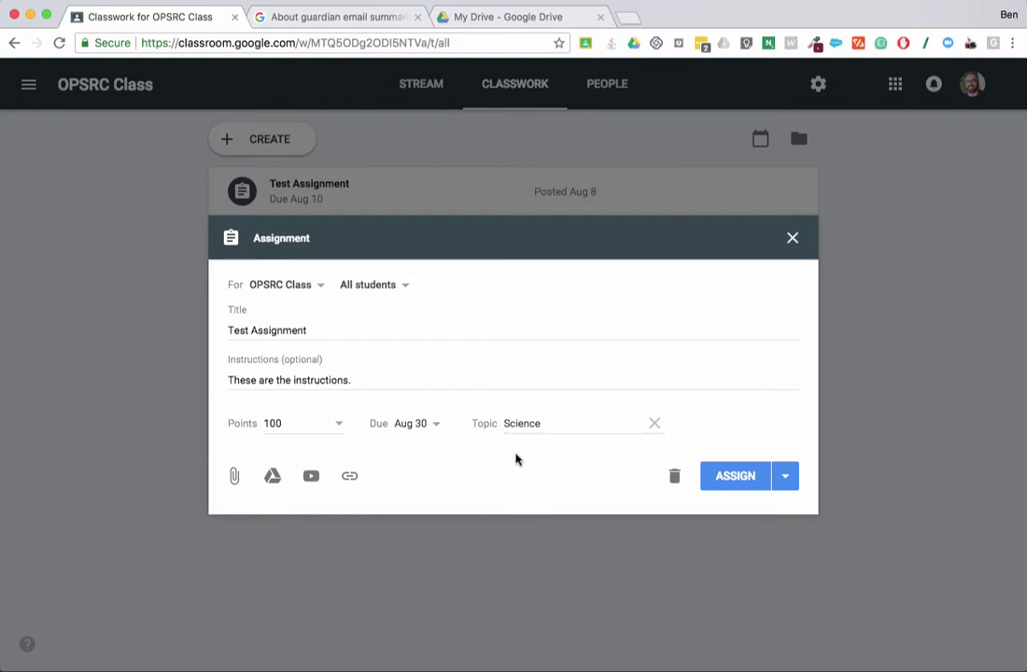
pyautogui.click(555, 422)
pyautogui.click(539, 476)
# - Attach the Google Docs file Pawhuska Training Elementary from the recent Google Drive files to the assignment
pyautogui.click(273, 478)
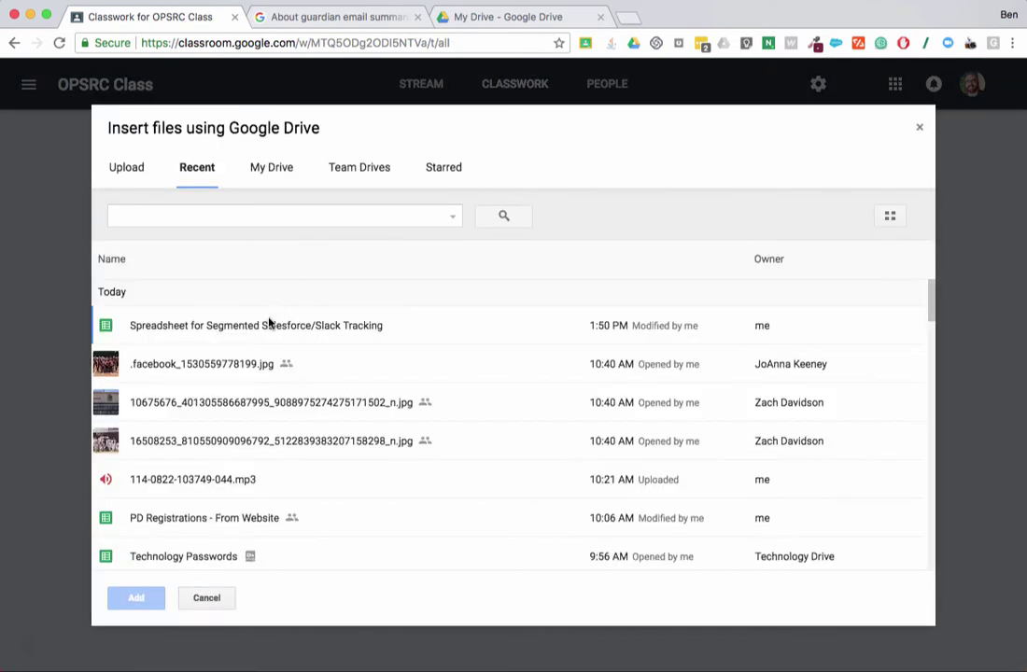
pyautogui.scroll(-5, 268, 324)
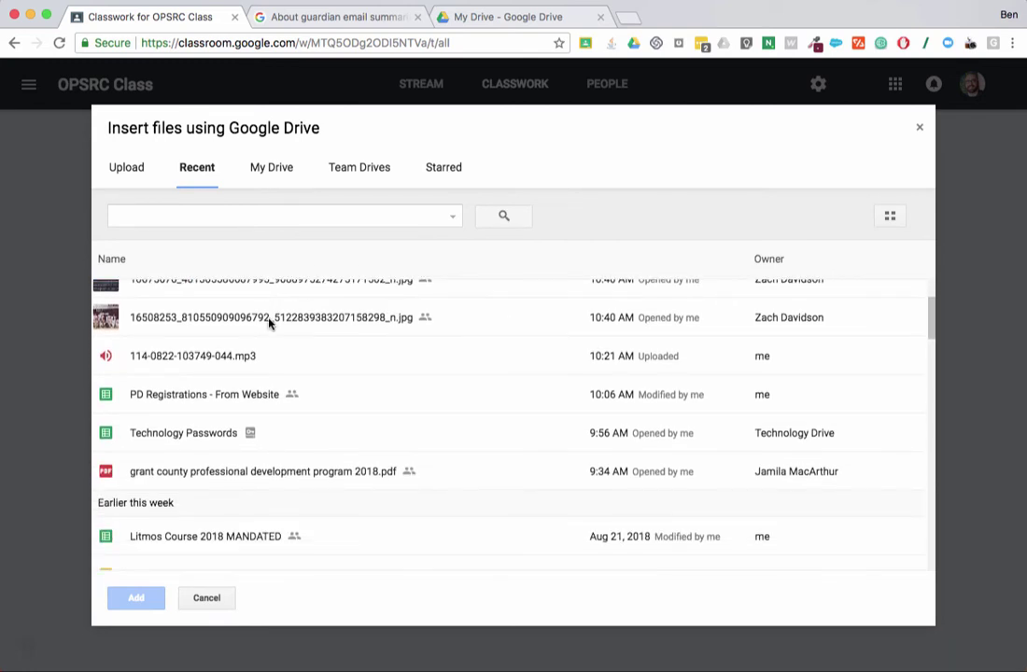
pyautogui.scroll(-2, 269, 324)
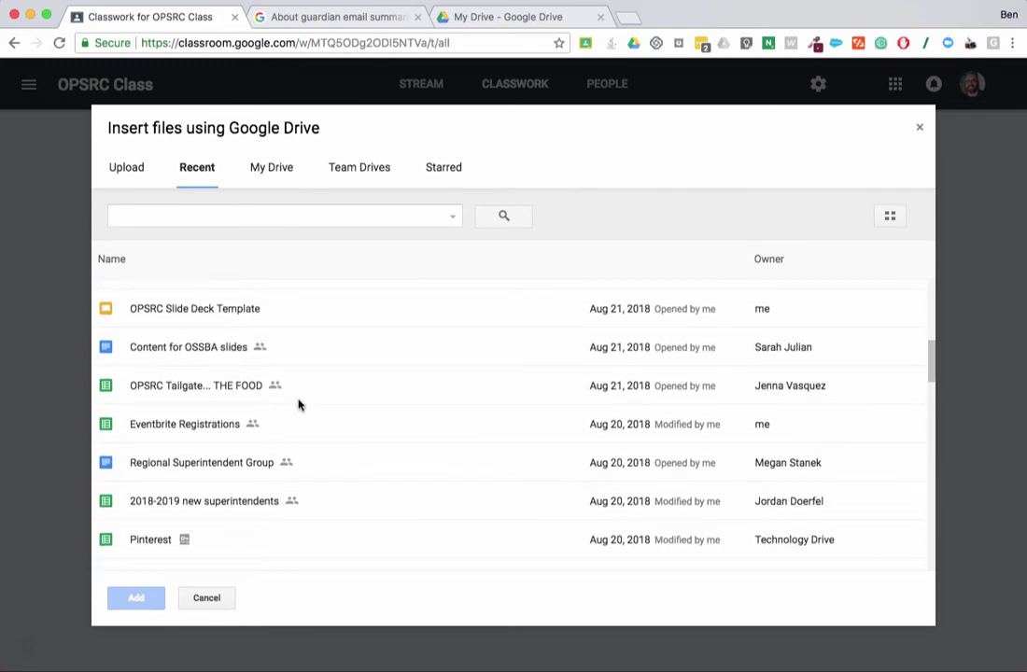
pyautogui.scroll(-10, 235, 380)
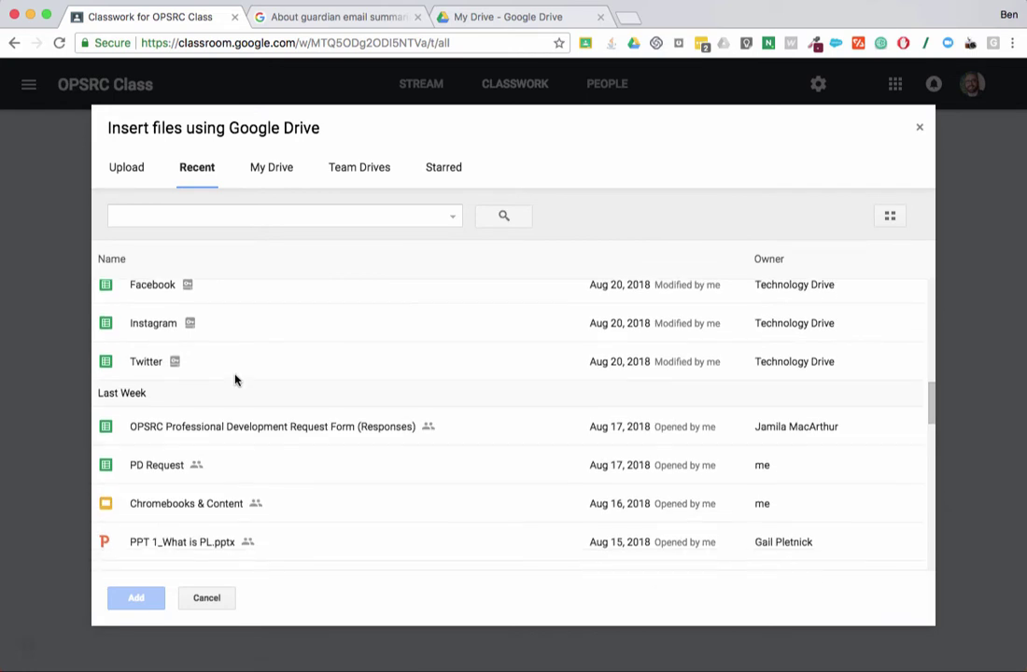
pyautogui.scroll(-1, 235, 380)
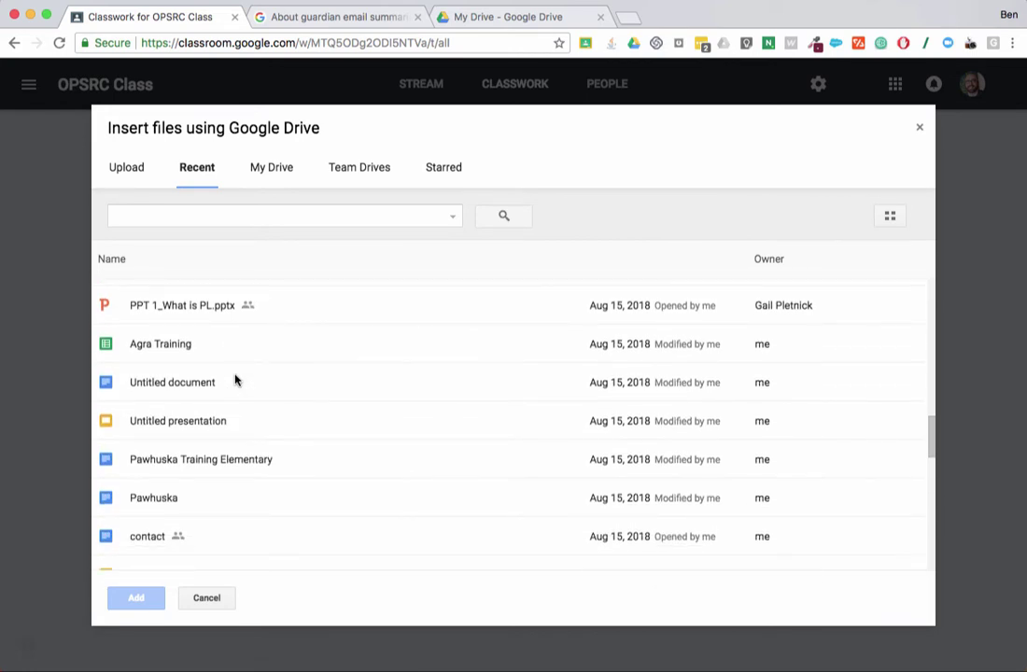
pyautogui.click(201, 461)
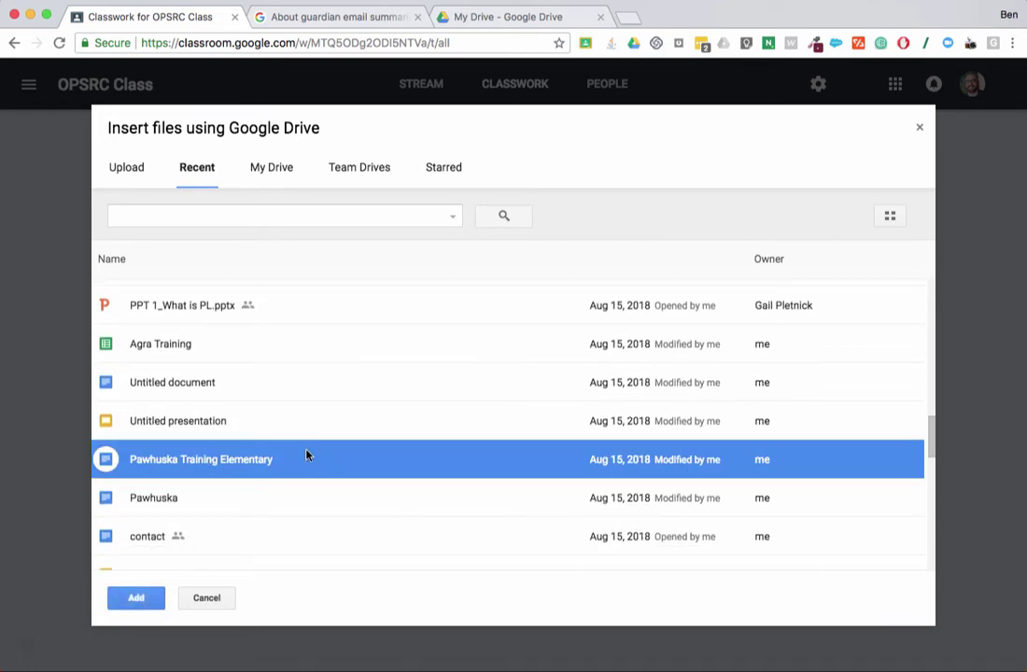
pyautogui.click(140, 602)
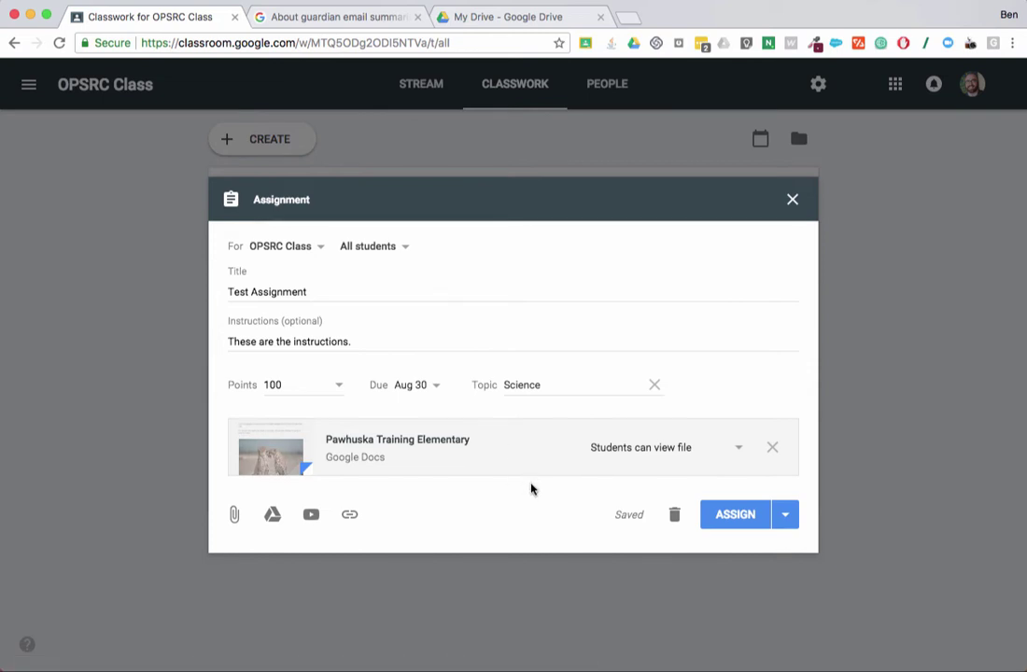
# - Set the attached document's access to "Students can edit file" and check which students the assignment is for
pyautogui.click(739, 451)
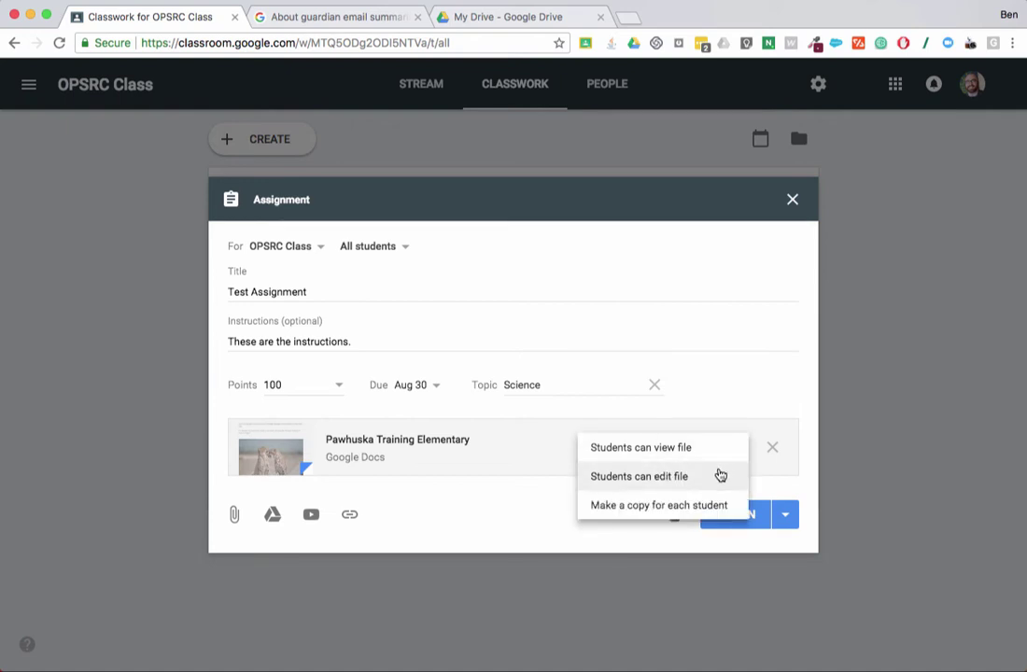
pyautogui.click(720, 476)
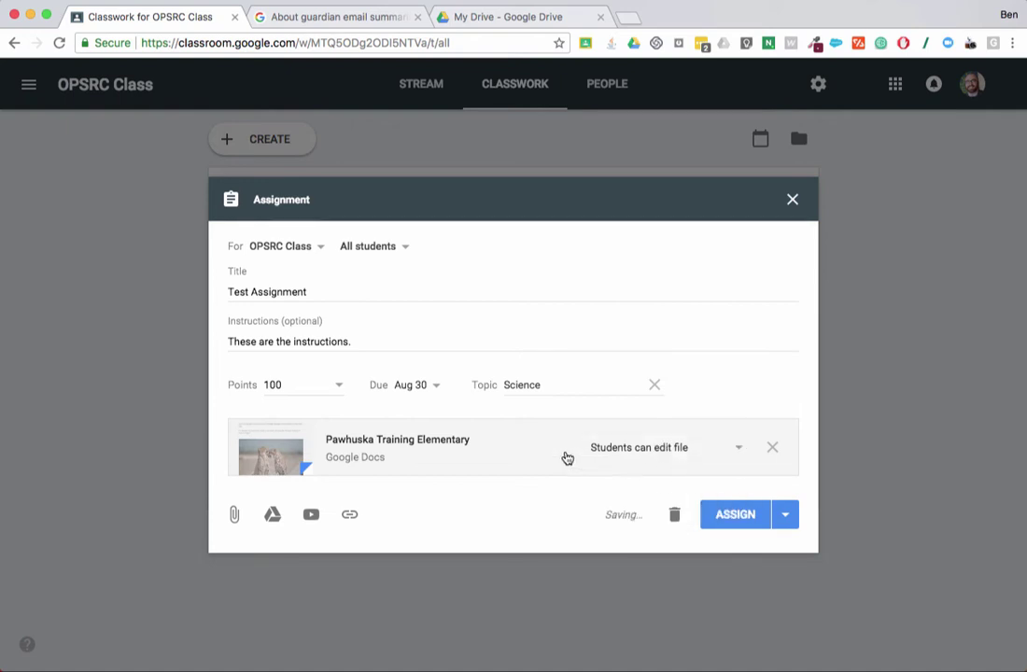
pyautogui.click(404, 247)
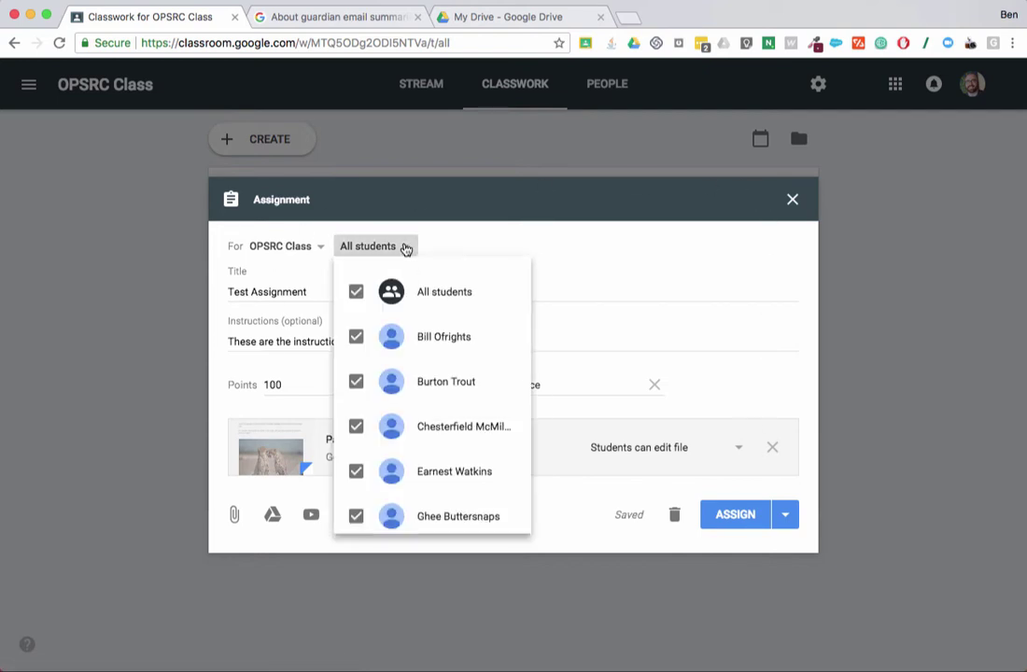
pyautogui.click(657, 269)
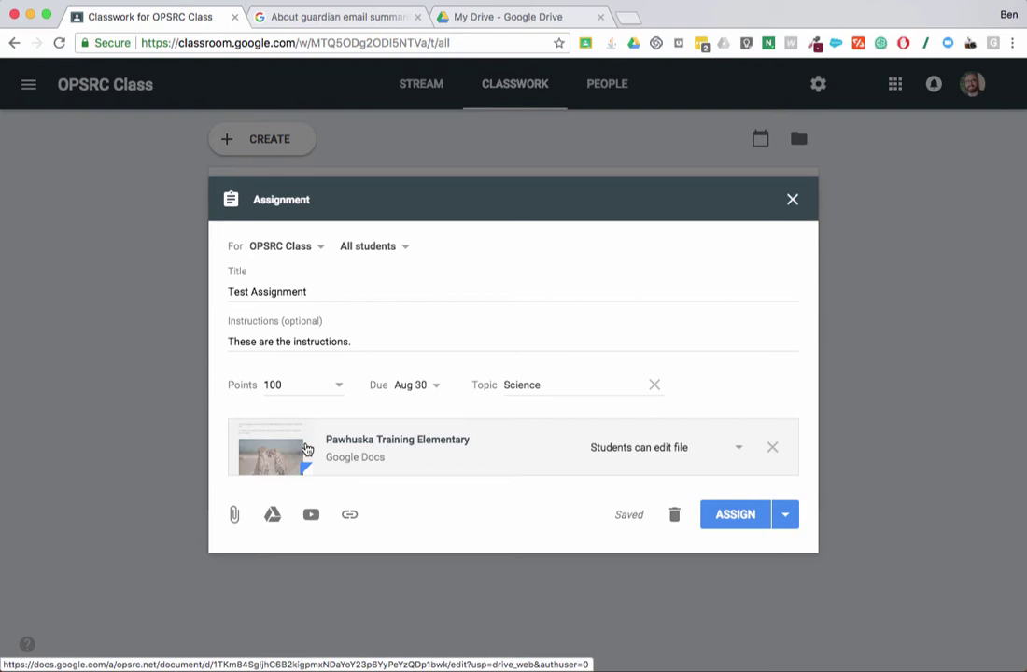
# - Set the attached document to "Make a copy for each student" and assign Test Assignment to the class
pyautogui.click(740, 450)
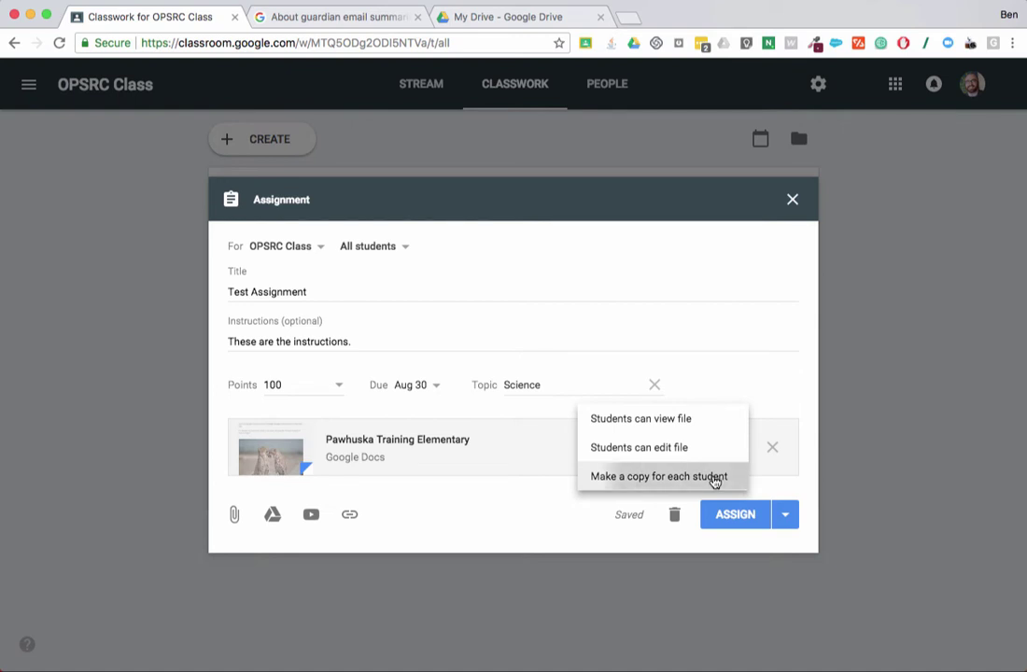
pyautogui.click(714, 480)
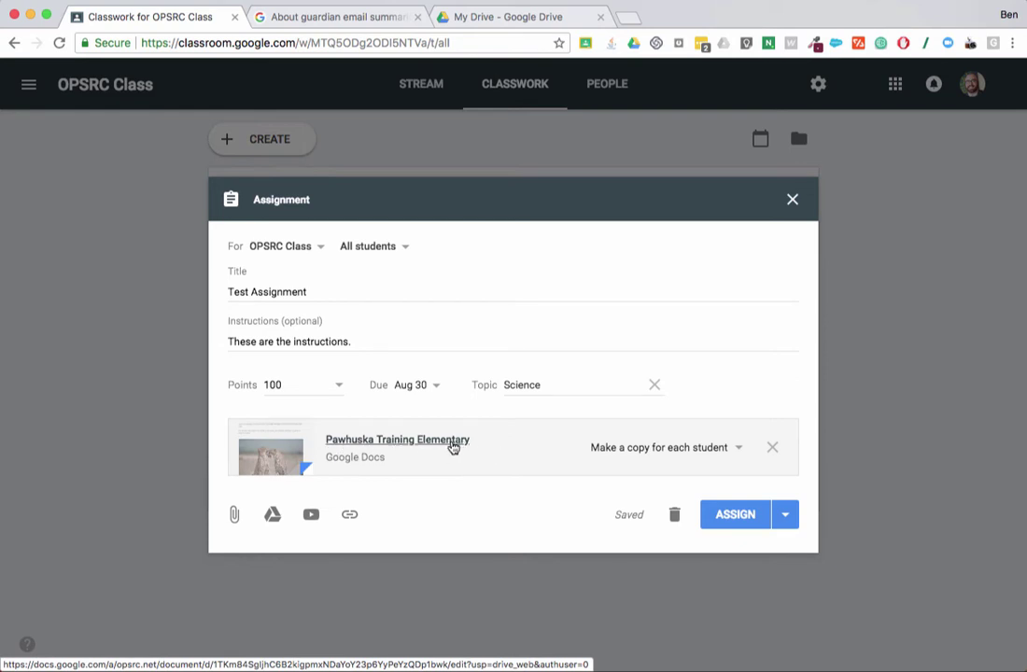
pyautogui.click(730, 517)
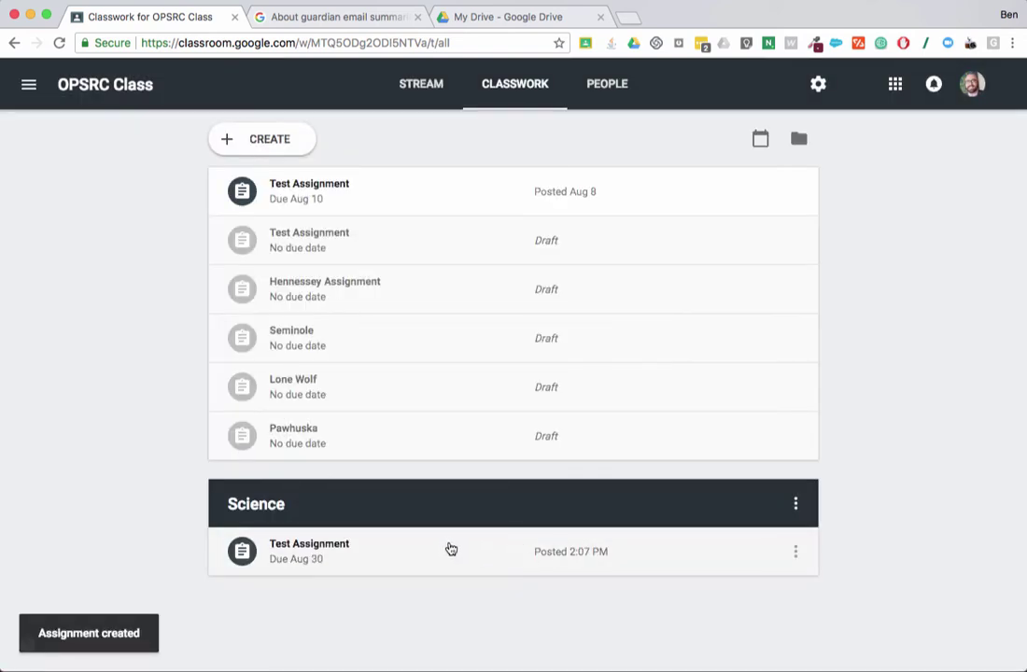
# - Open the class's Google Drive folder, show it as a list, and open the Test Assignment folder modified at 2:07 PM
pyautogui.click(800, 140)
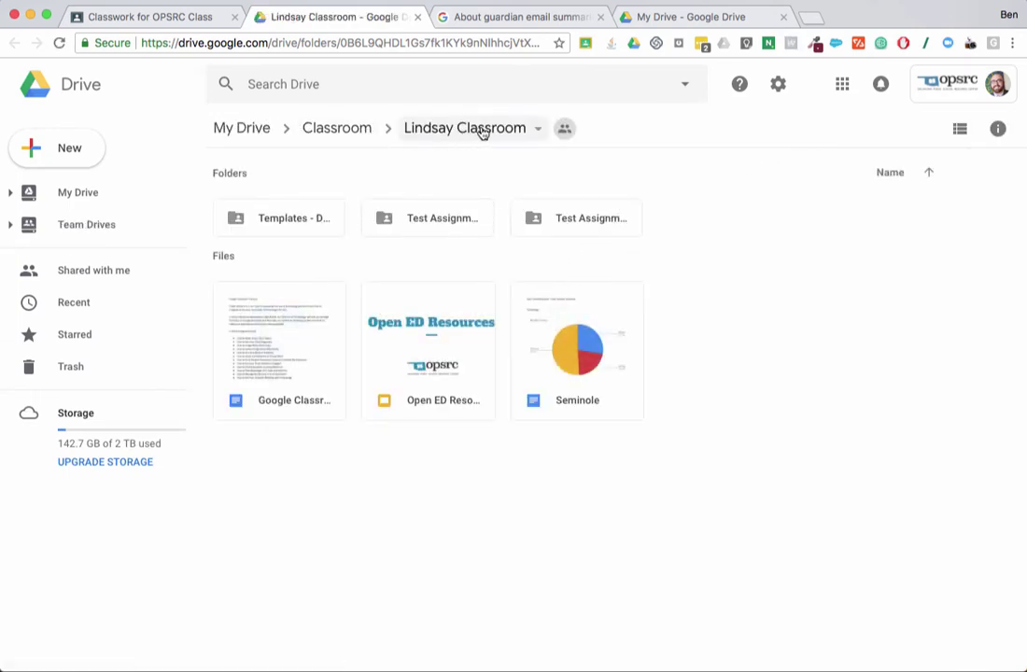
pyautogui.click(455, 221)
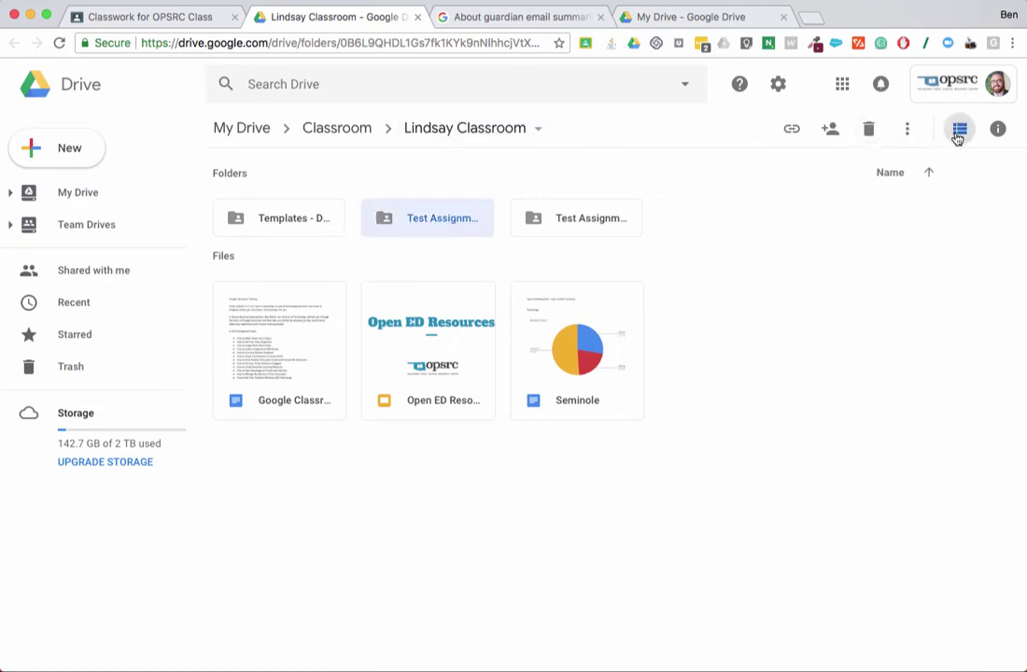
pyautogui.click(958, 132)
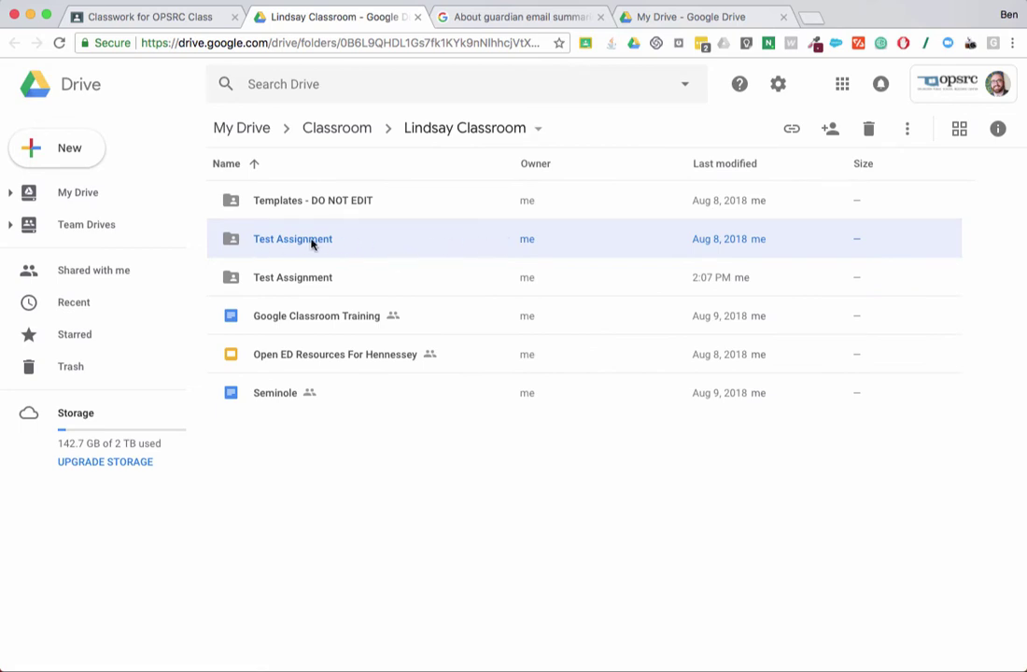
pyautogui.click(346, 282)
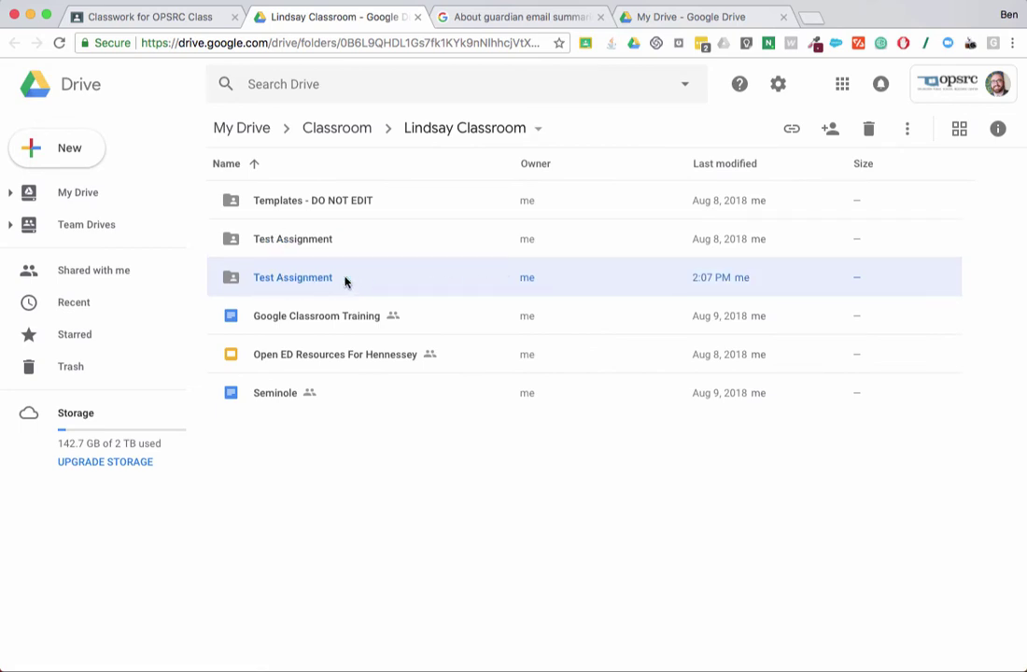
pyautogui.doubleClick(263, 278)
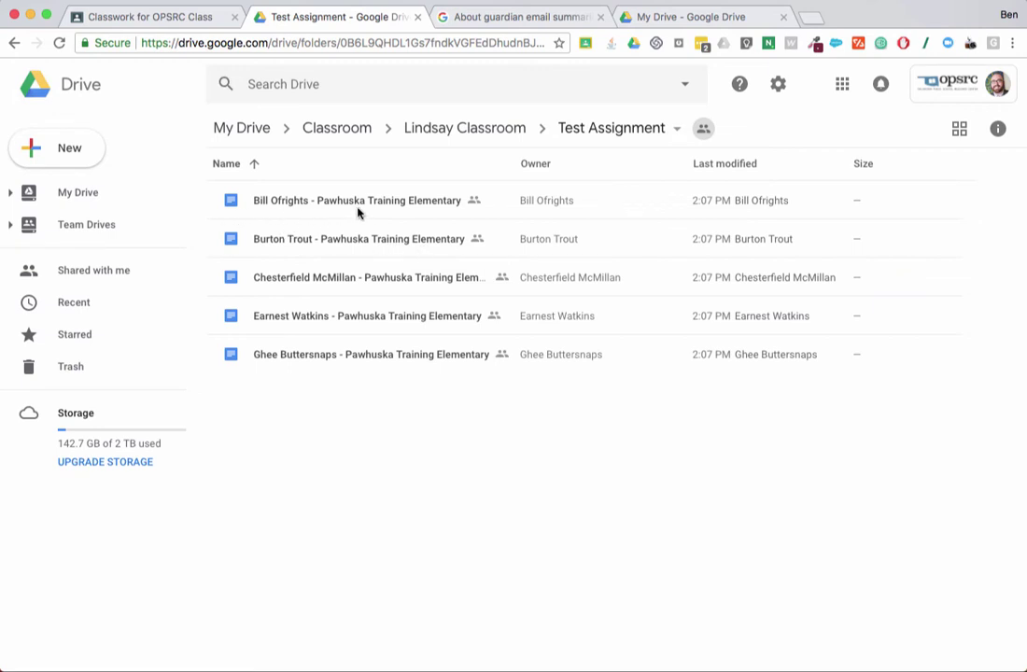
# - Open the first student's copy of Pawhuska Training Elementary, look through its contents, close it, and return to the class's Classwork
pyautogui.click(305, 213)
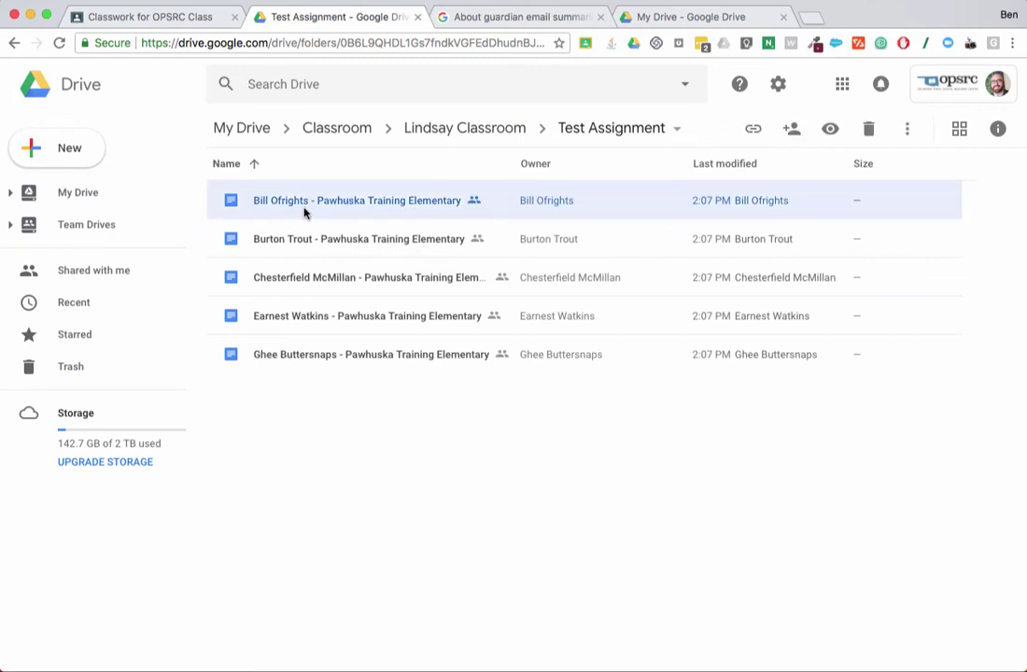
pyautogui.doubleClick(304, 212)
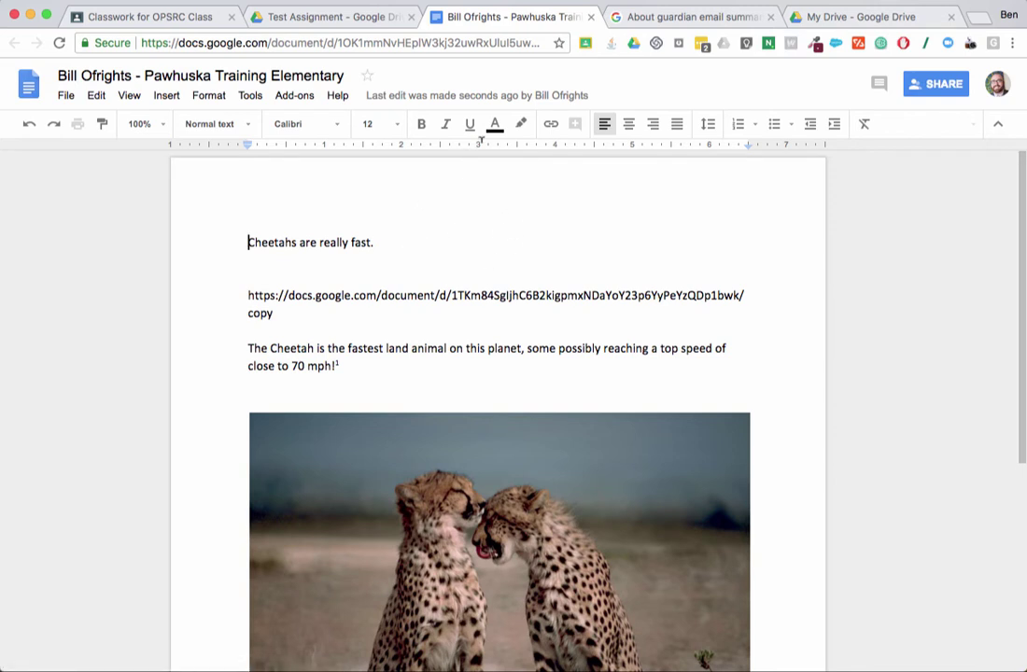
pyautogui.scroll(-5, 585, 237)
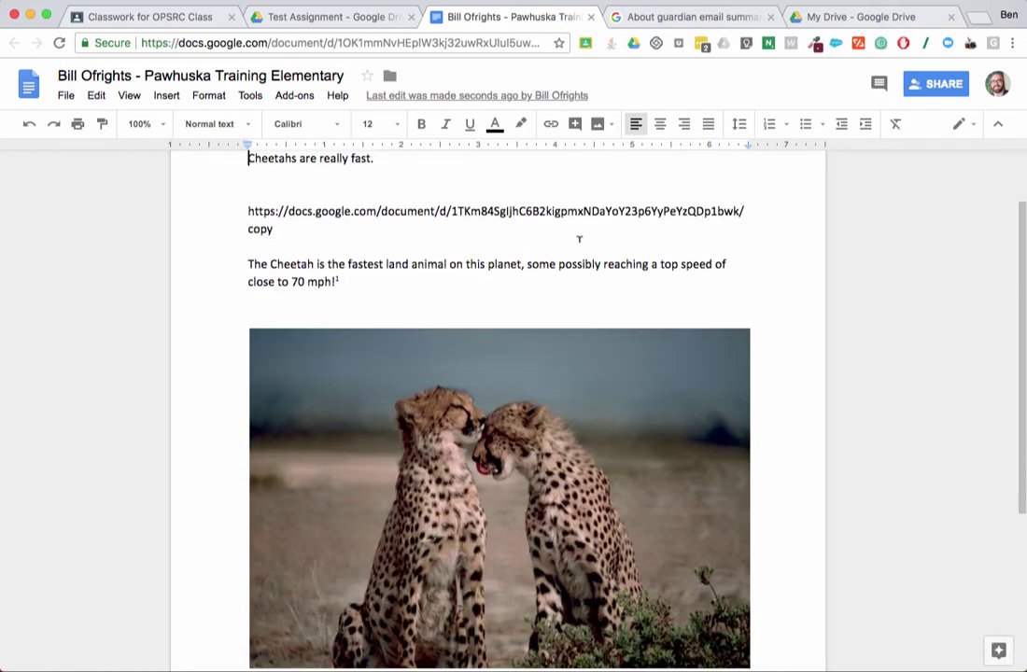
pyautogui.scroll(5, 576, 240)
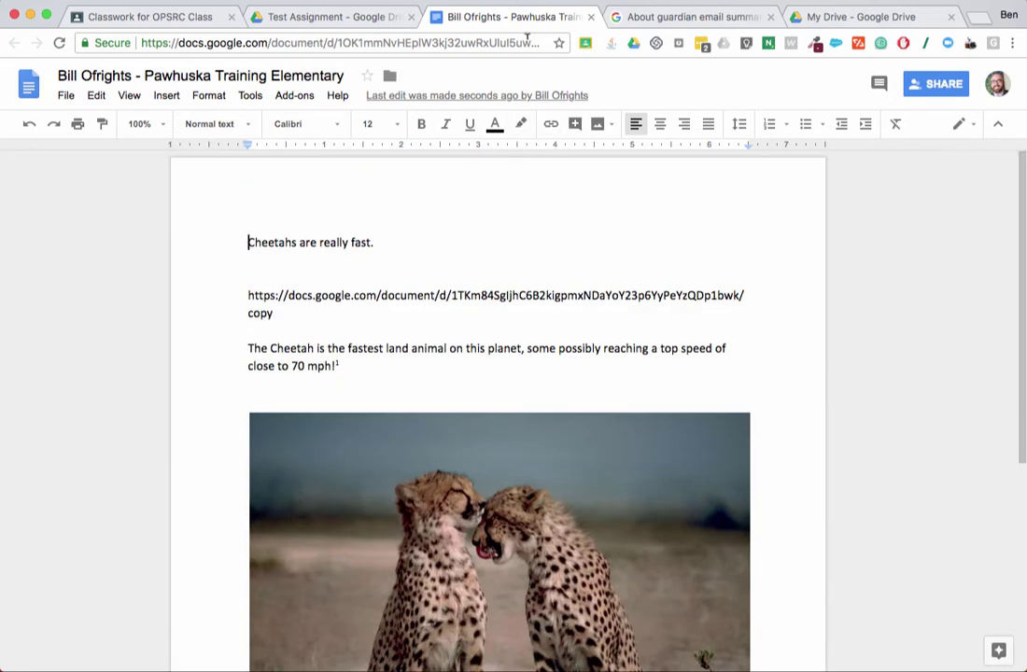
pyautogui.press('super+w')
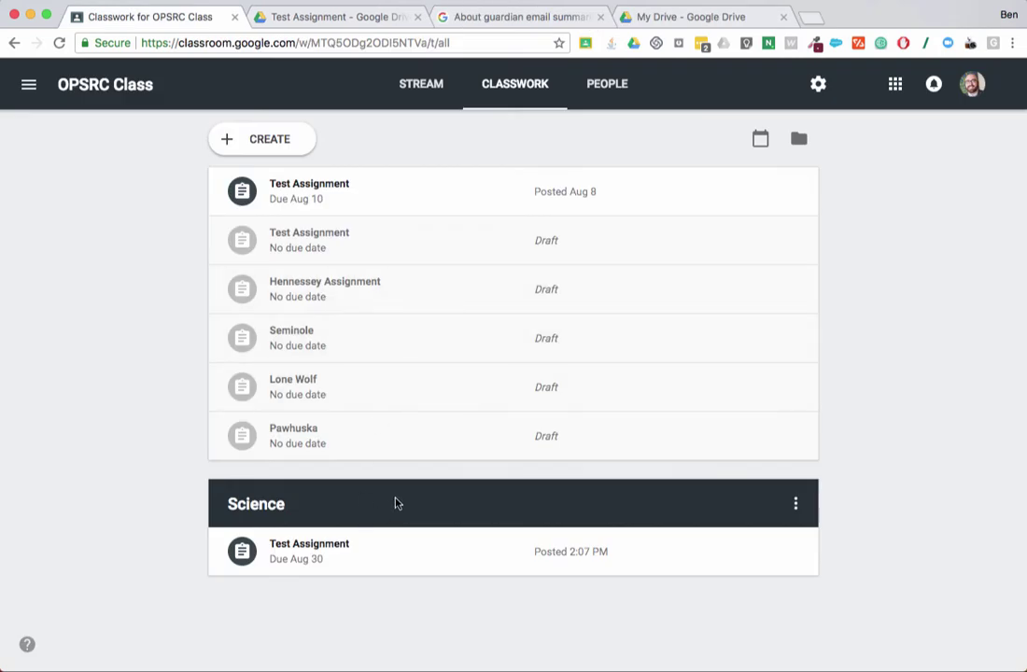
# - Expand the Science topic's Test Assignment and look through the options available for the topic and for the assignment
pyautogui.click(327, 556)
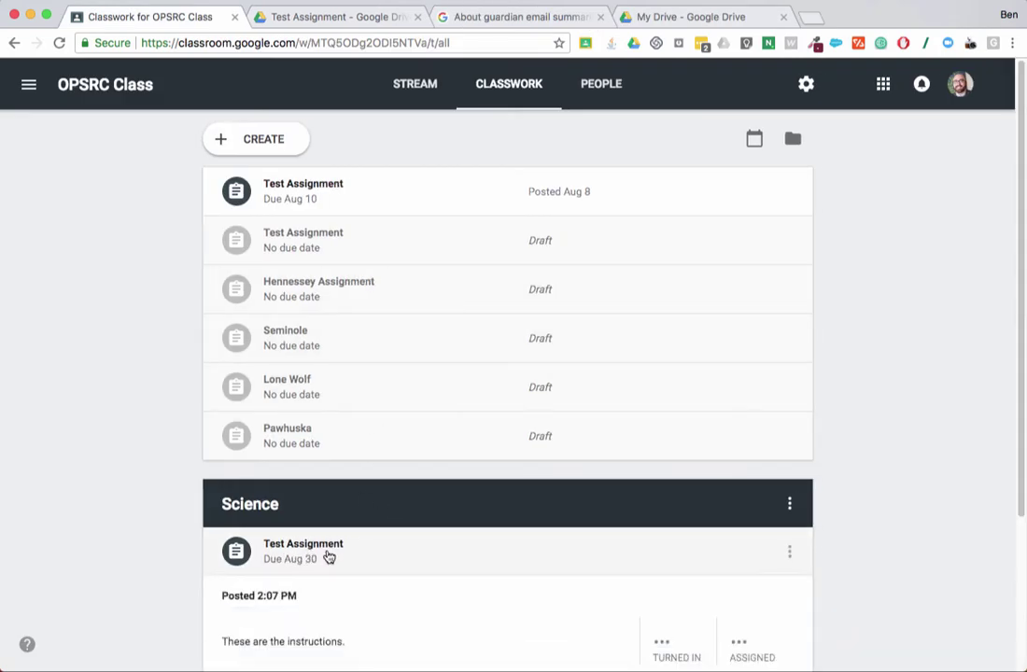
pyautogui.scroll(-5, 355, 529)
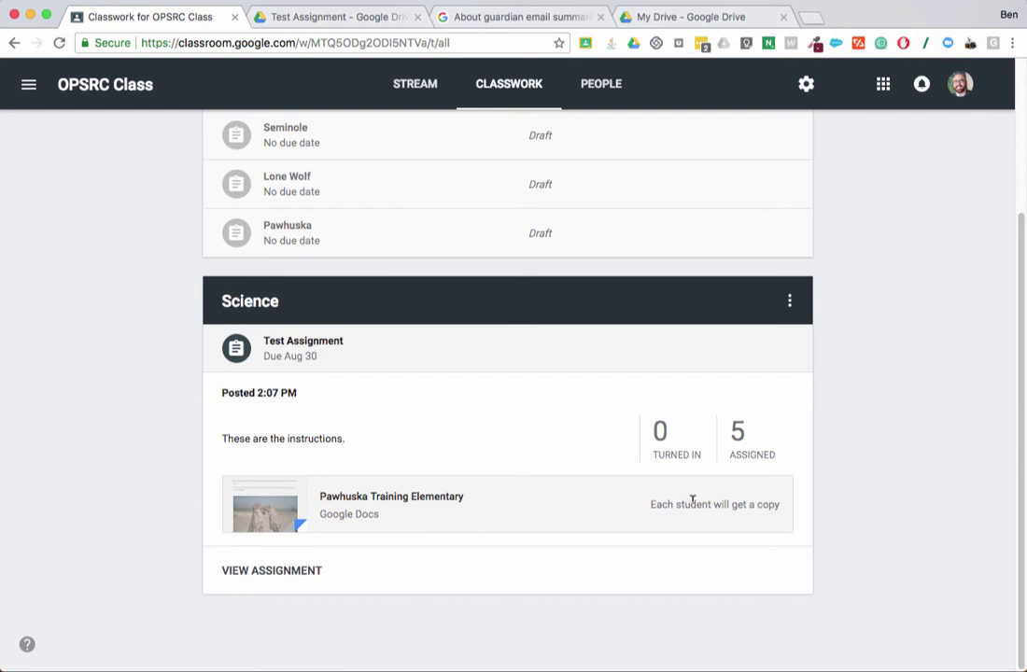
pyautogui.click(789, 301)
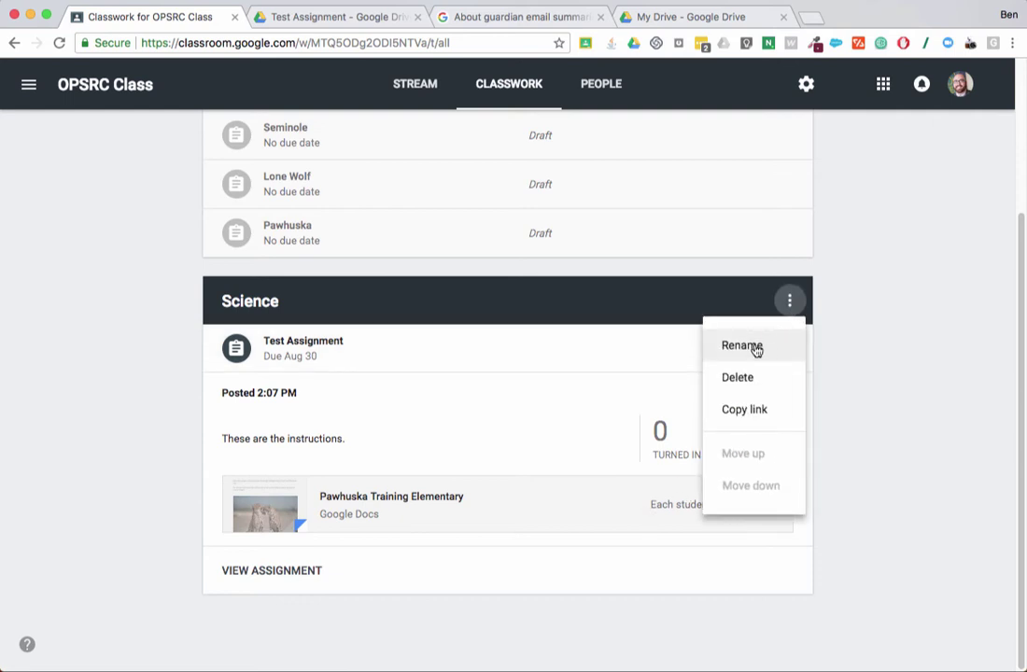
pyautogui.click(837, 382)
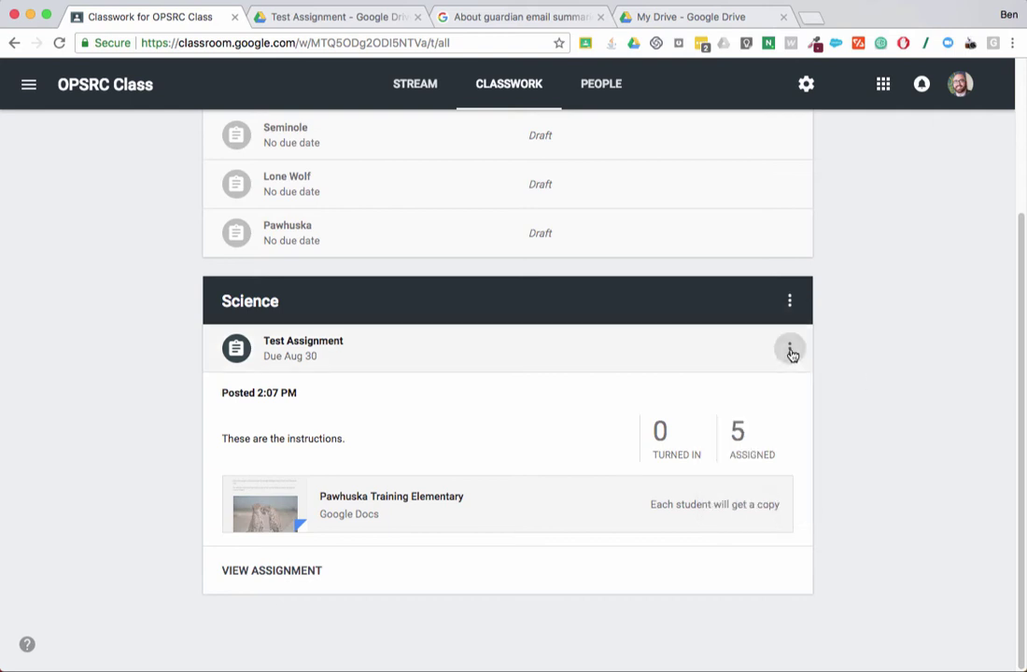
pyautogui.click(789, 351)
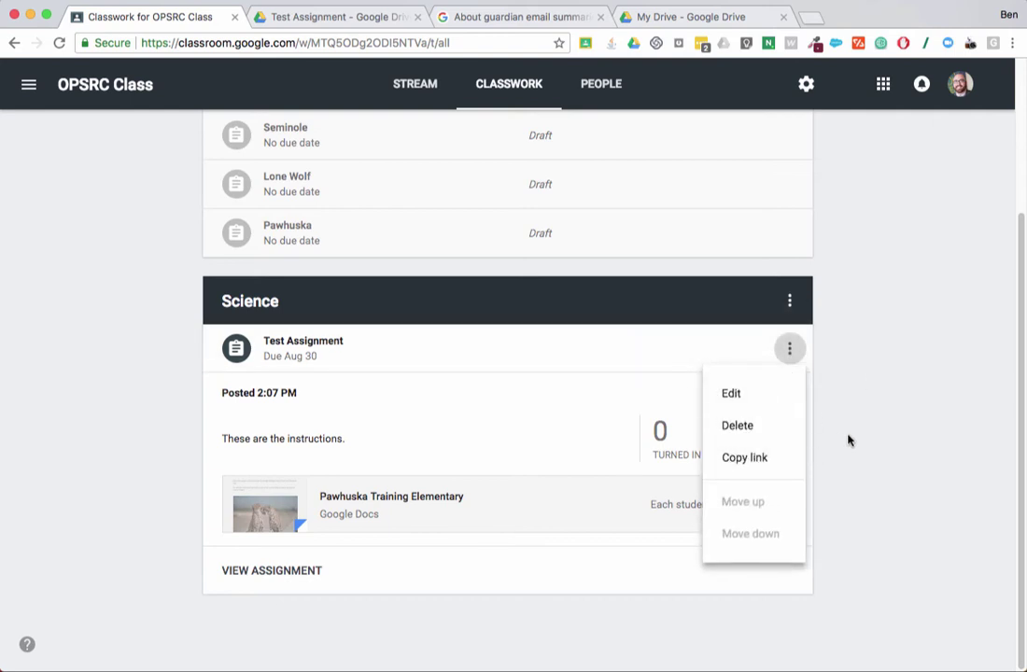
pyautogui.click(951, 401)
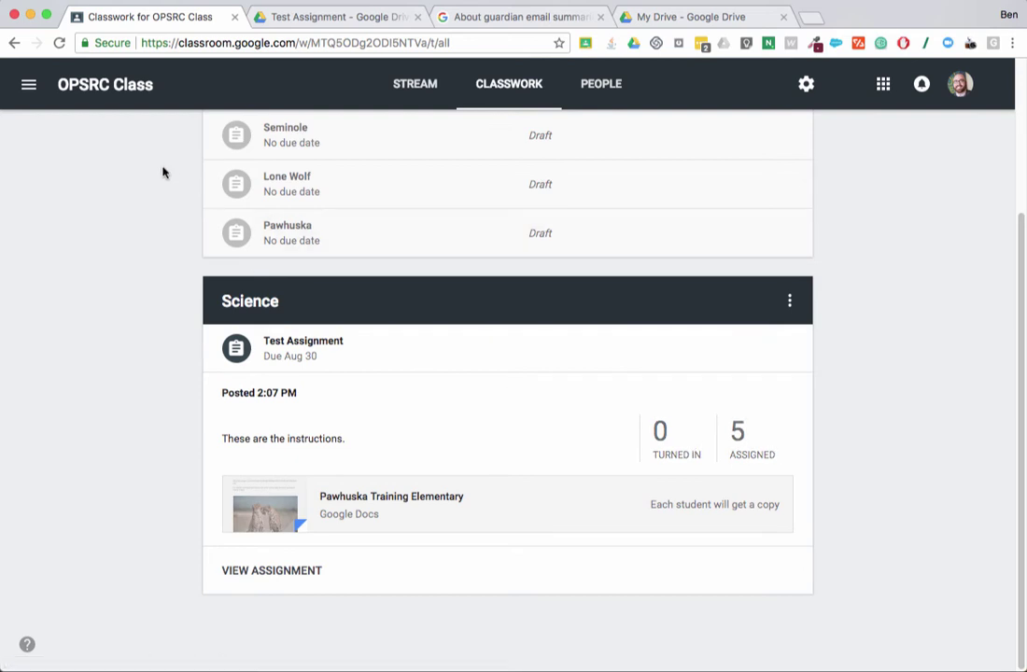
# - Reload the Classwork page, expand Test Assignment under Science, and open its full student work view
pyautogui.click(60, 44)
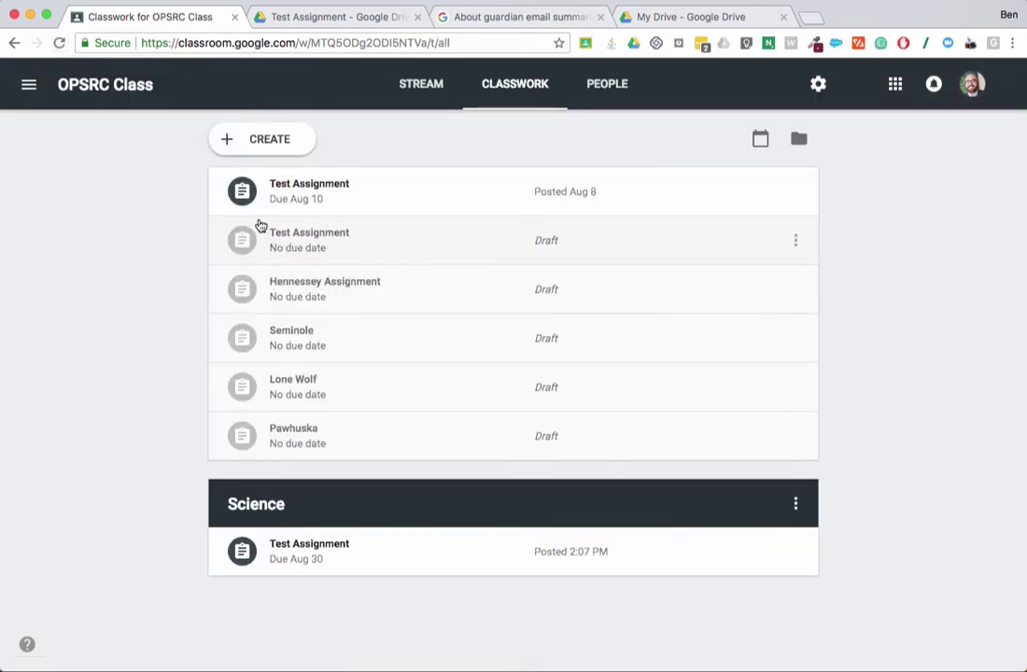
pyautogui.click(351, 553)
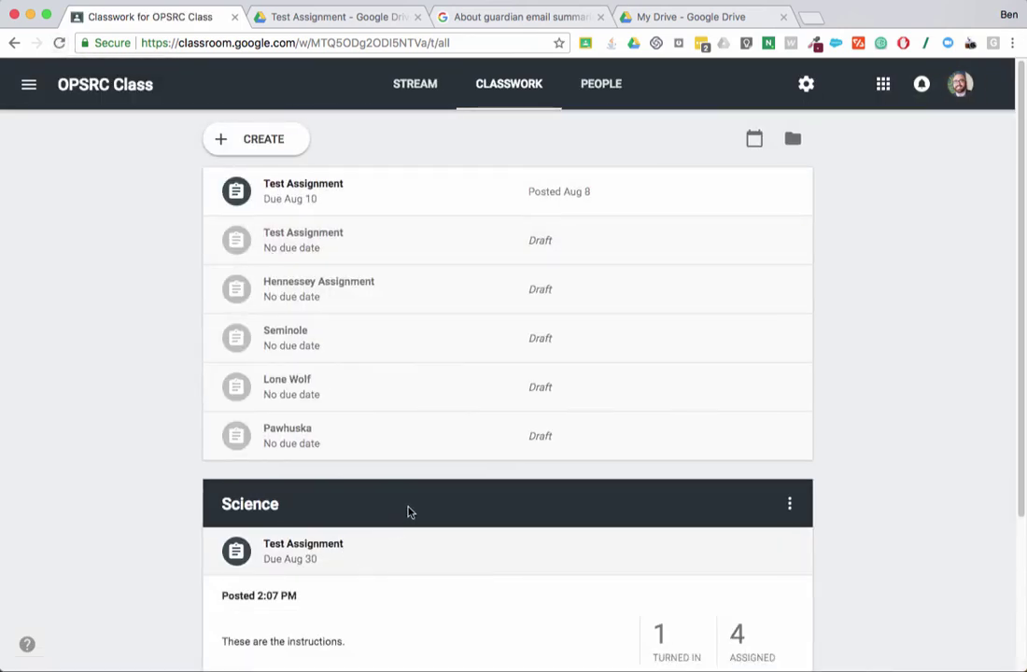
pyautogui.scroll(-2, 410, 513)
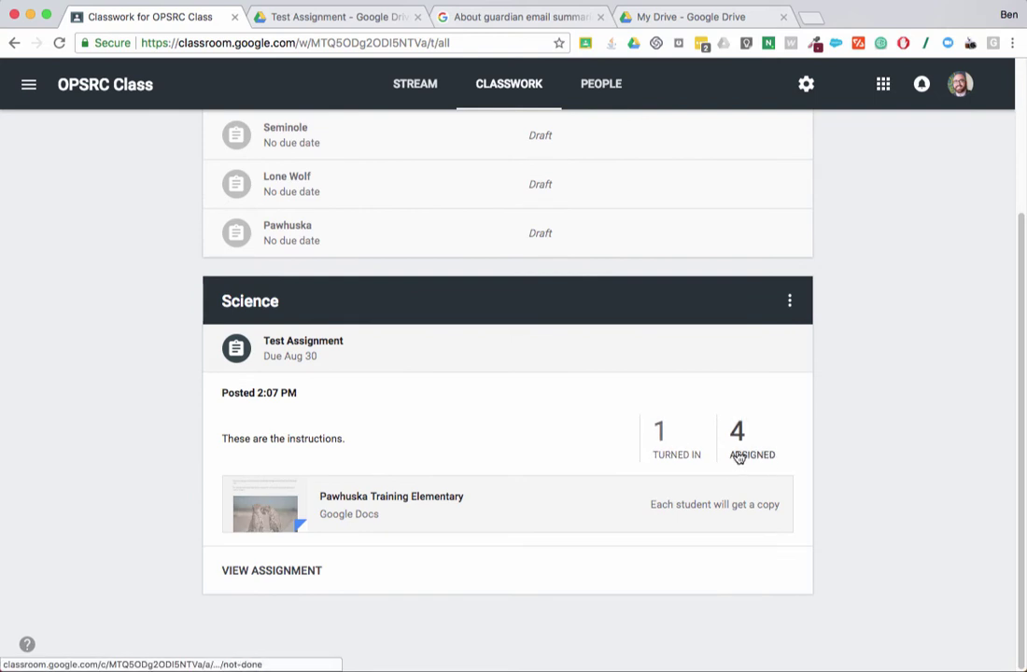
pyautogui.click(267, 581)
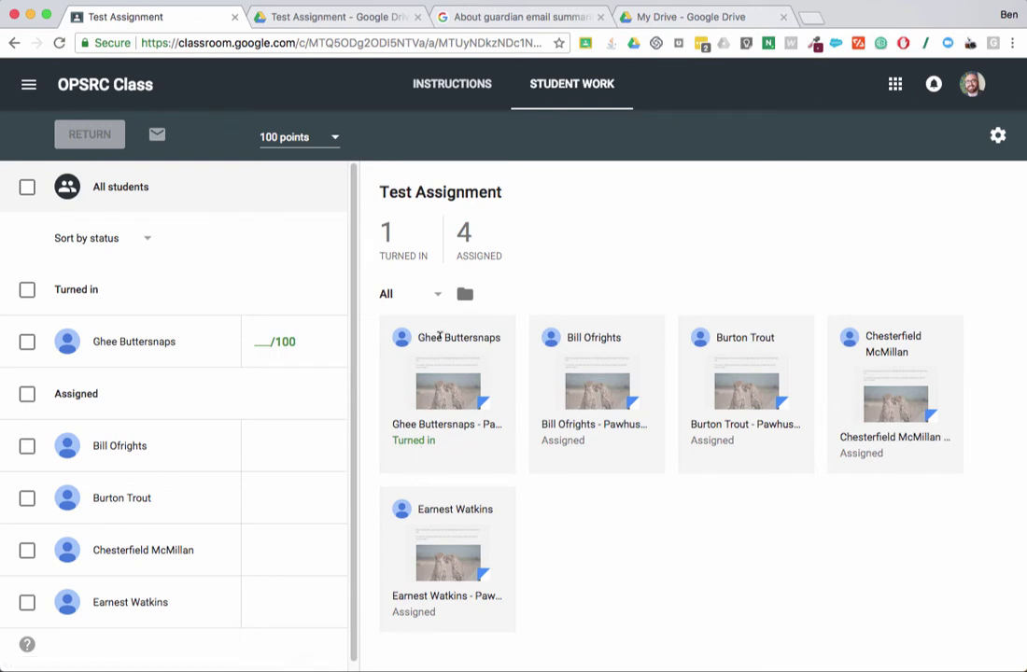
# - Open the turned-in student's document, look through it, and switch to the third student in the student list
pyautogui.click(419, 415)
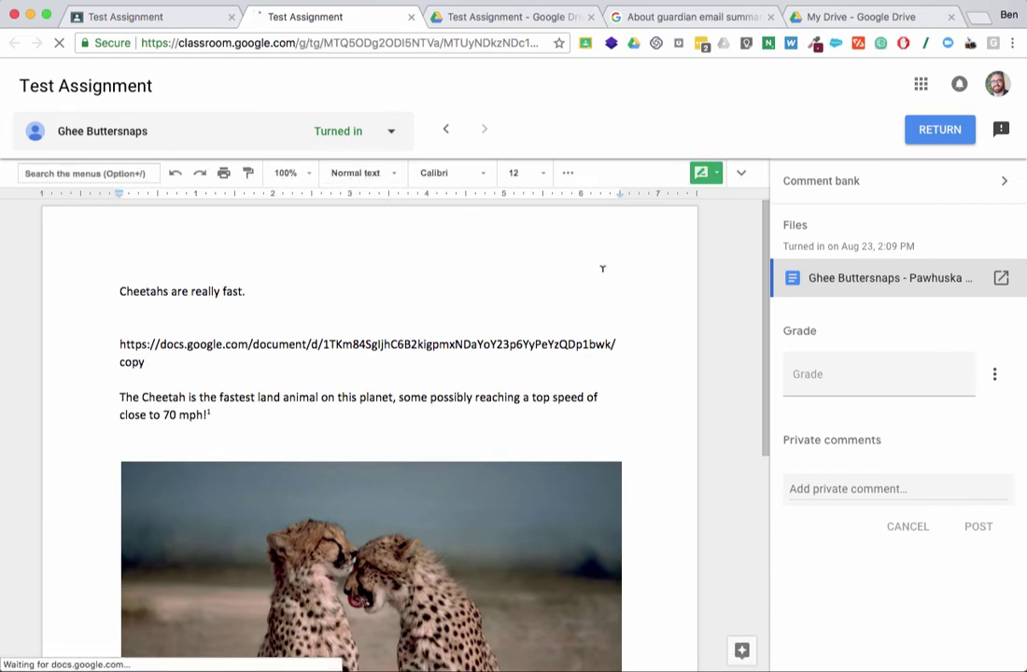
pyautogui.scroll(-2, 601, 269)
pyautogui.scroll(-6, 601, 269)
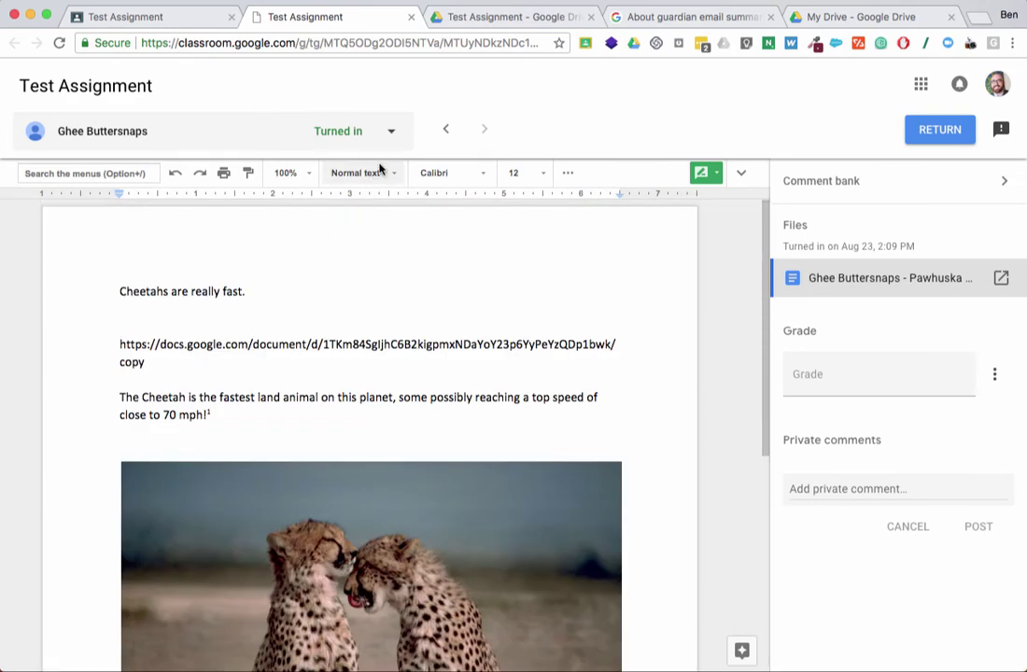
pyautogui.click(391, 131)
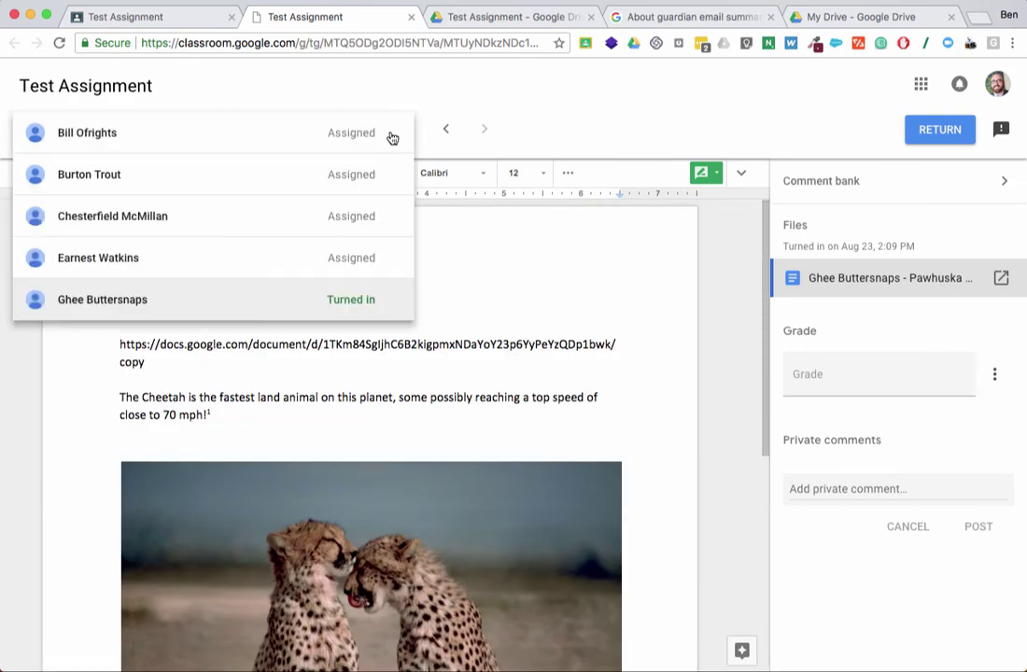
pyautogui.click(334, 207)
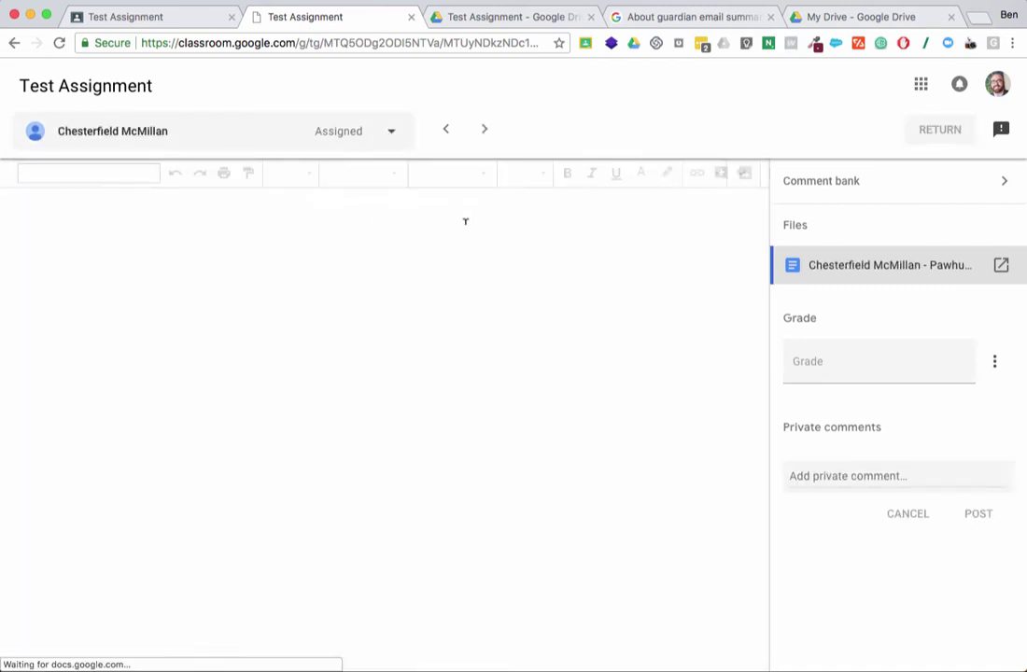
# - Check the grade and private comment fields and the available editing modes for this student's document
pyautogui.click(829, 360)
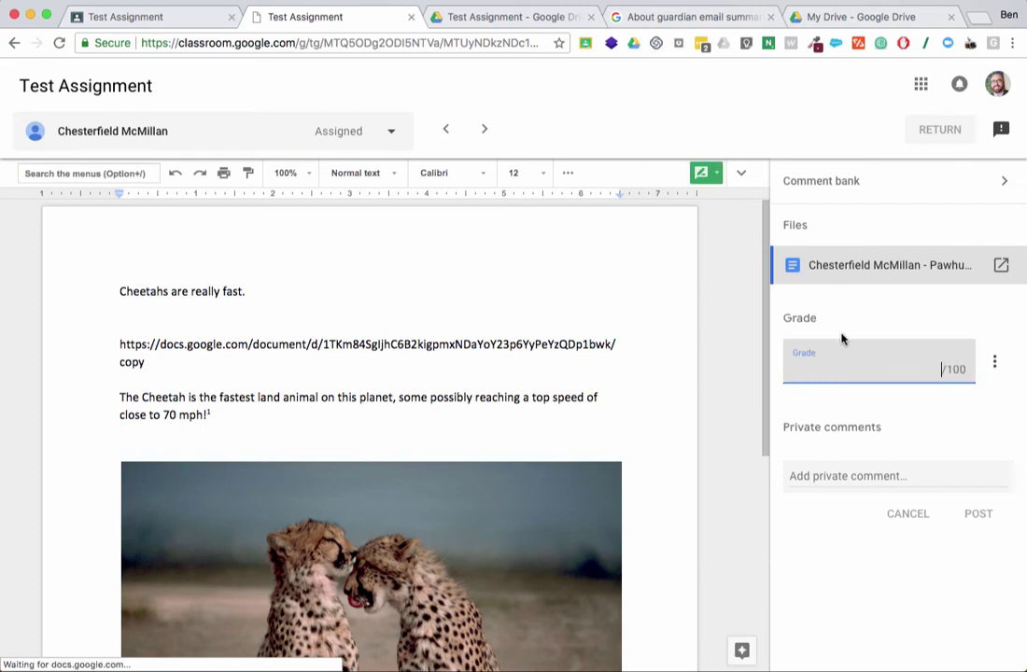
pyautogui.click(839, 470)
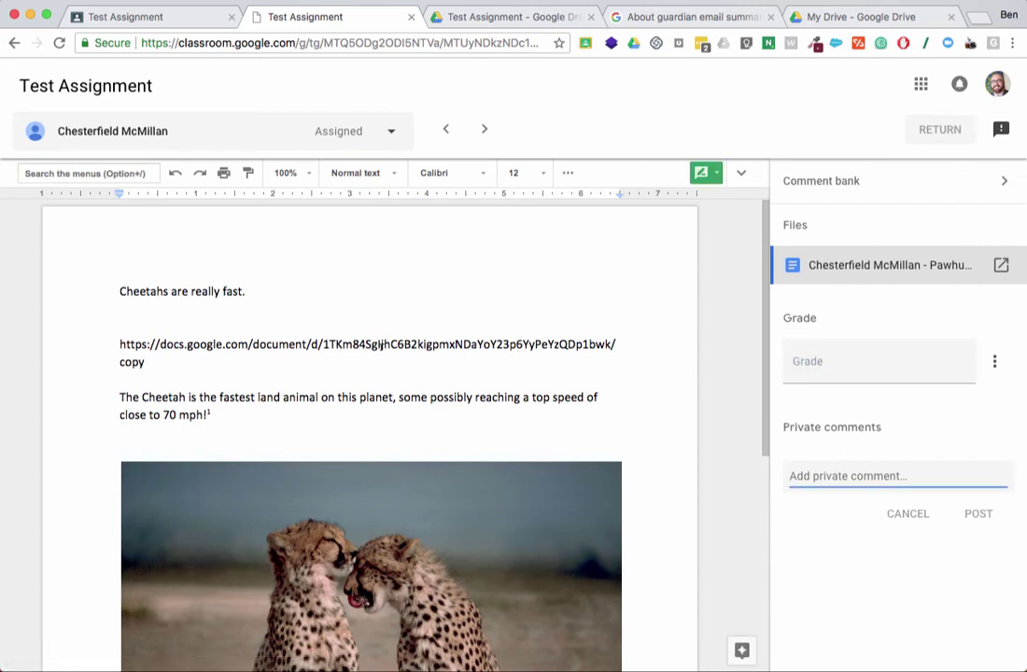
pyautogui.moveTo(380, 345); pyautogui.dragTo(507, 378)
pyautogui.moveTo(213, 416); pyautogui.dragTo(477, 398)
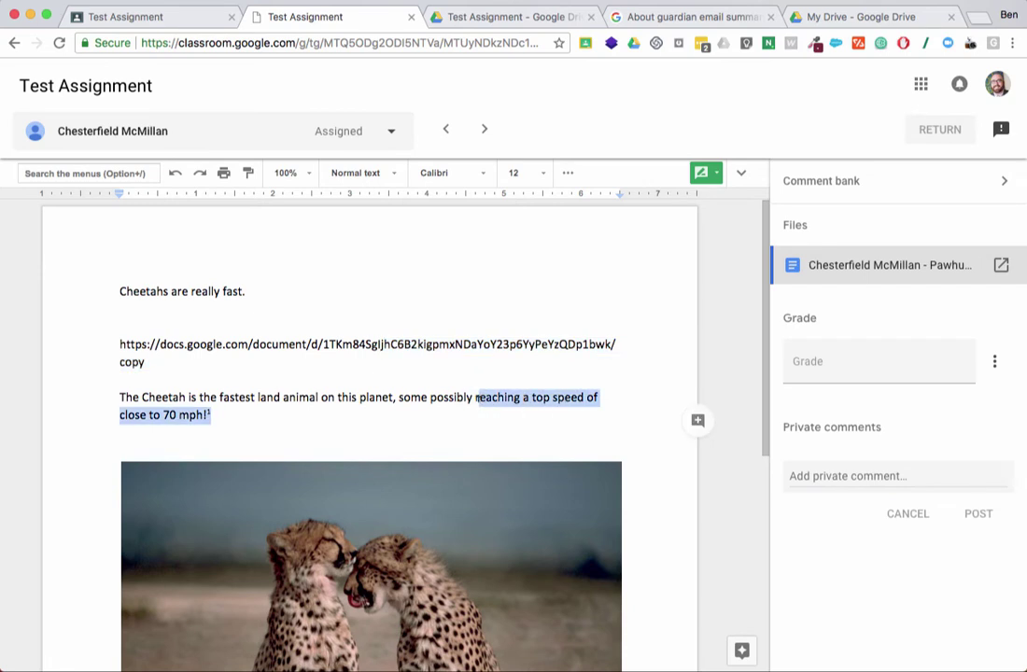
pyautogui.click(723, 179)
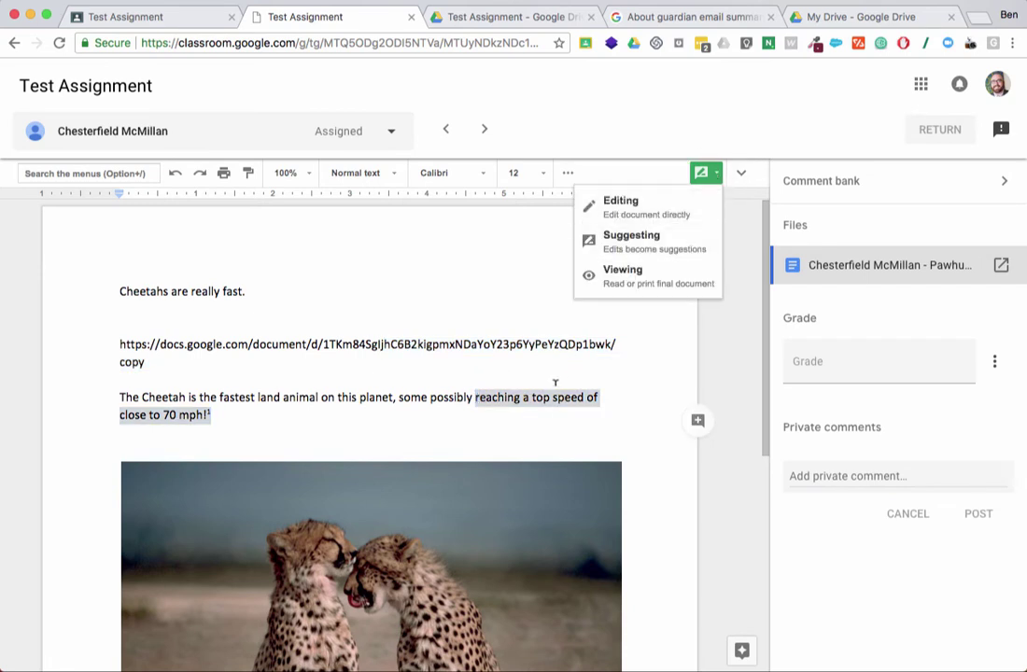
pyautogui.click(608, 404)
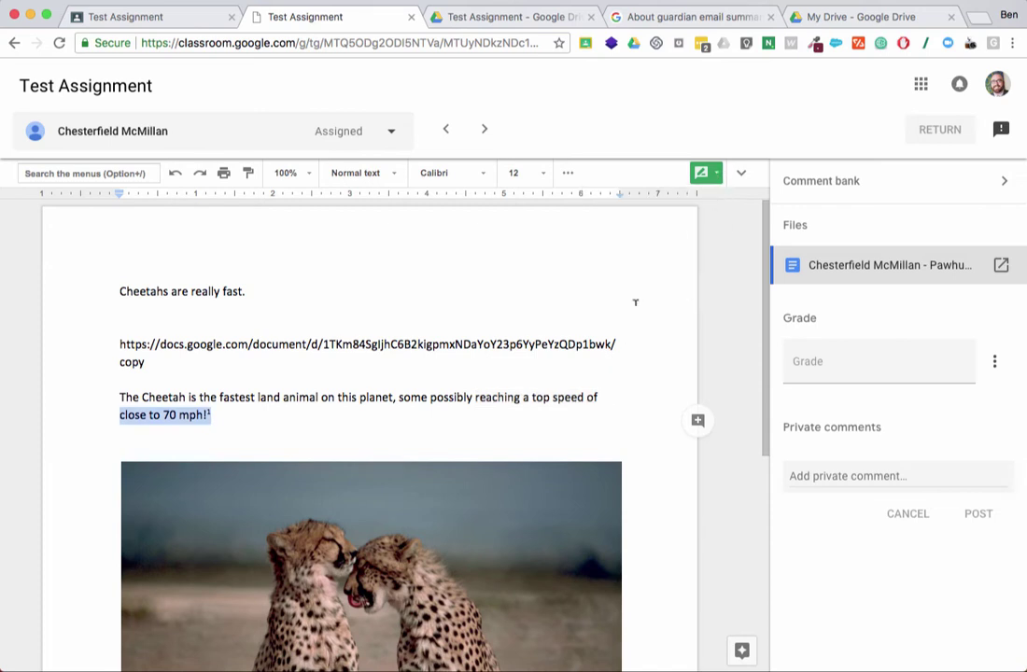
# - Start a comment on the word "top" in the cheetah paragraph and discard it
pyautogui.click(532, 383)
pyautogui.moveTo(532, 385); pyautogui.dragTo(552, 380)
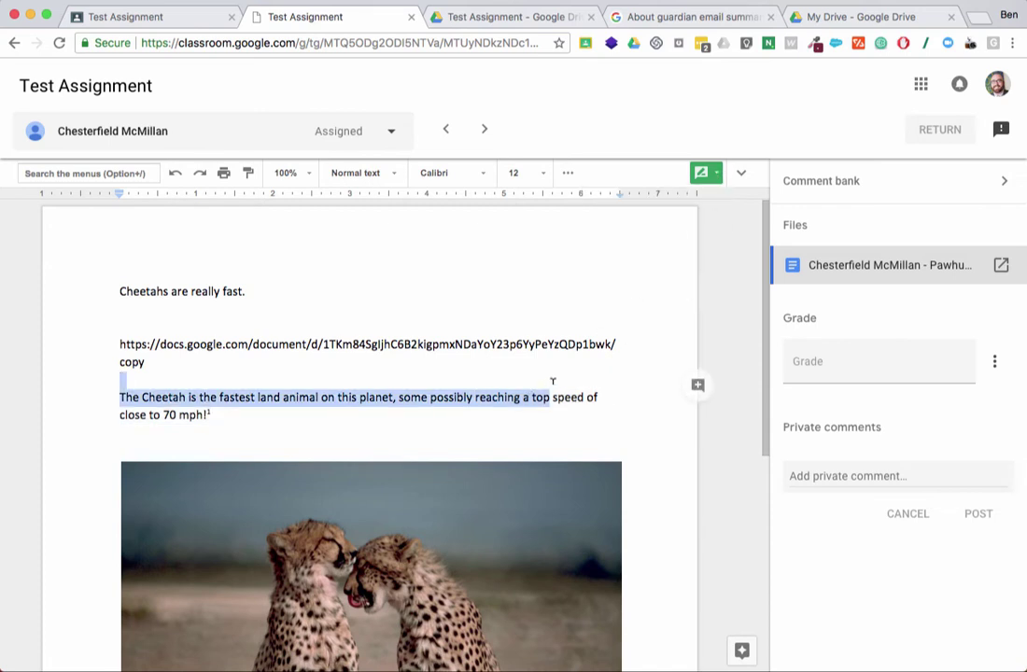
pyautogui.doubleClick(538, 397)
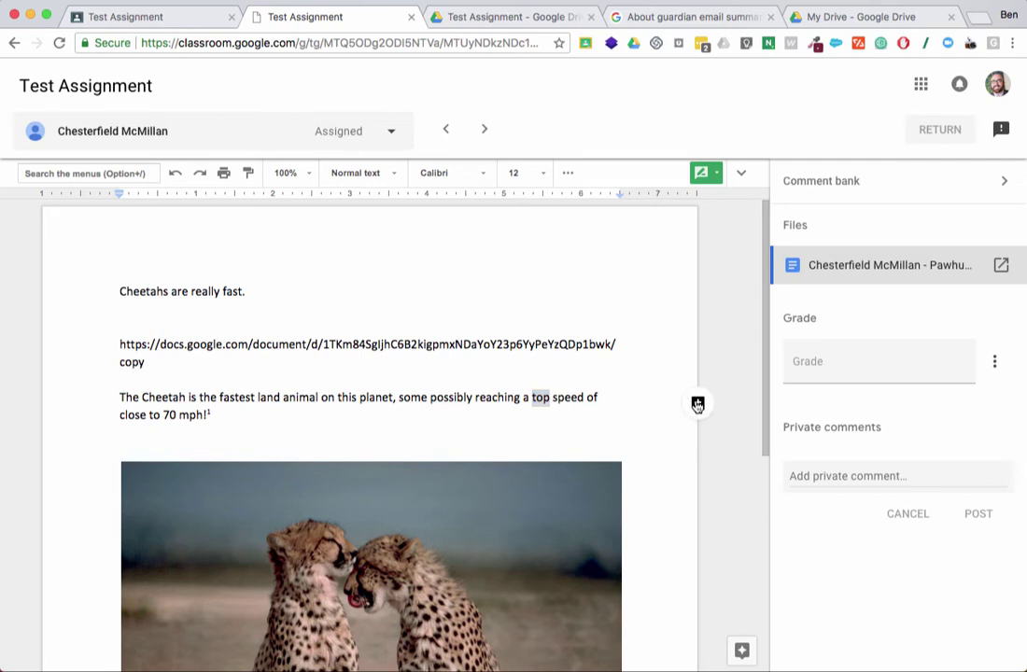
pyautogui.click(696, 402)
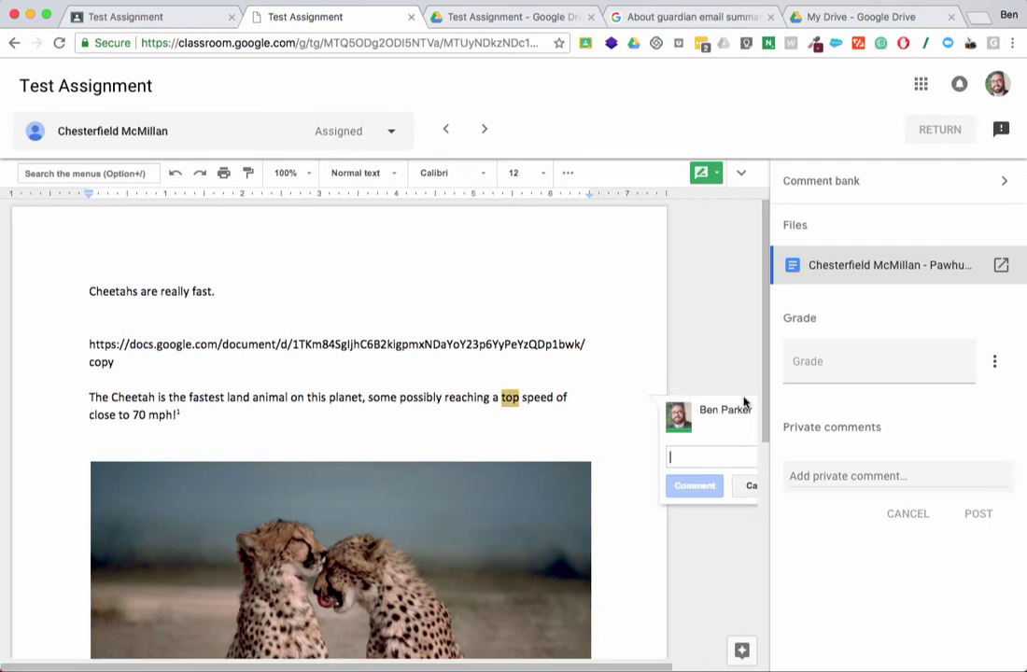
pyautogui.click(751, 485)
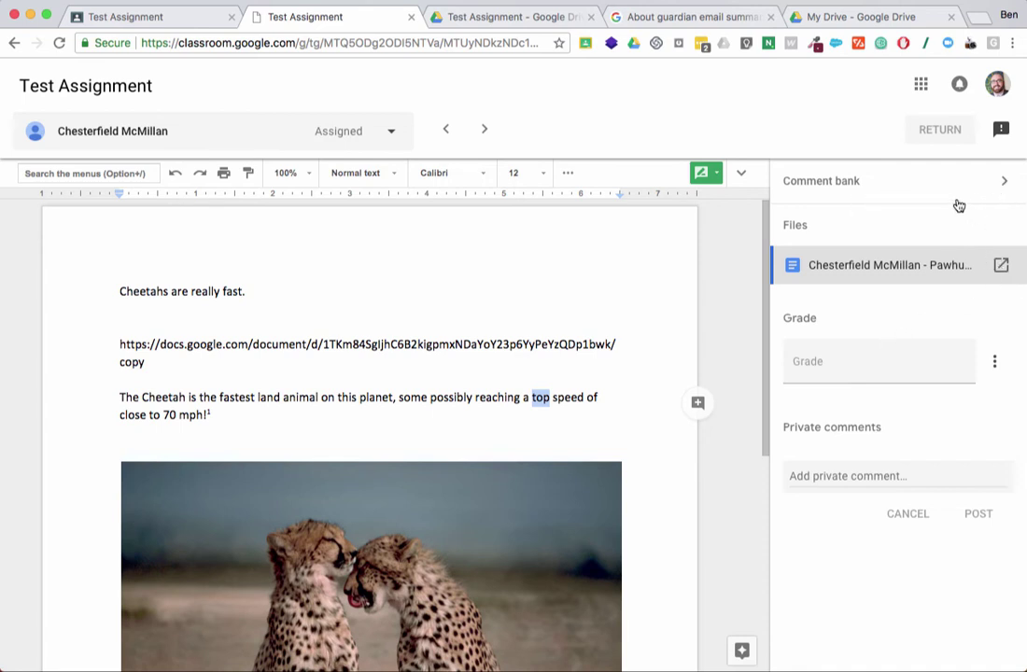
# - View the comment bank, start adding a comment to it, cancel the entry, and return to the grading details
pyautogui.click(1001, 182)
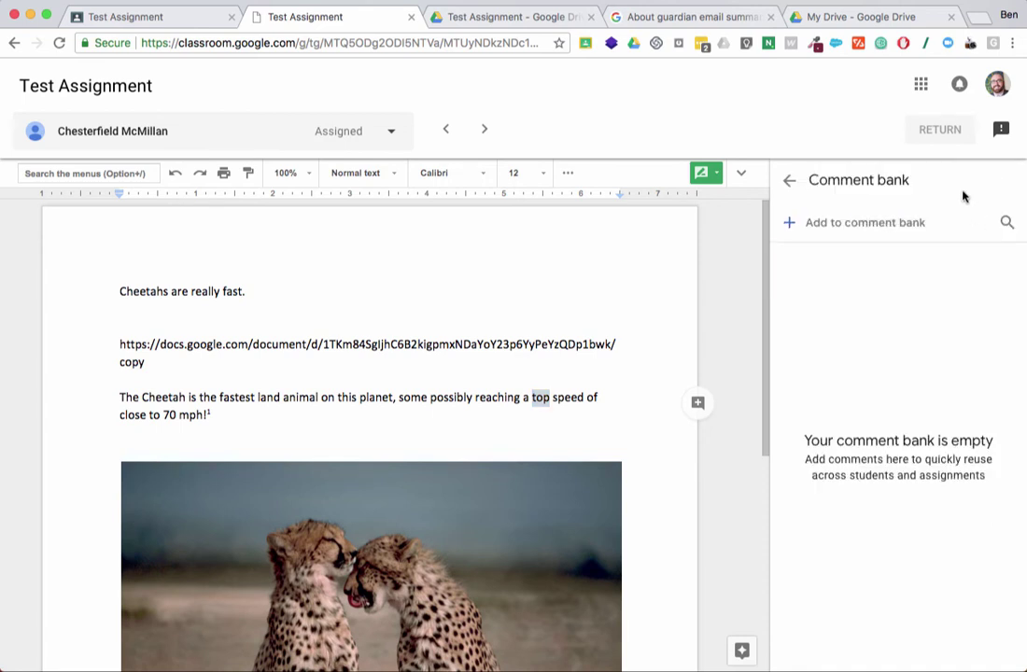
pyautogui.click(845, 224)
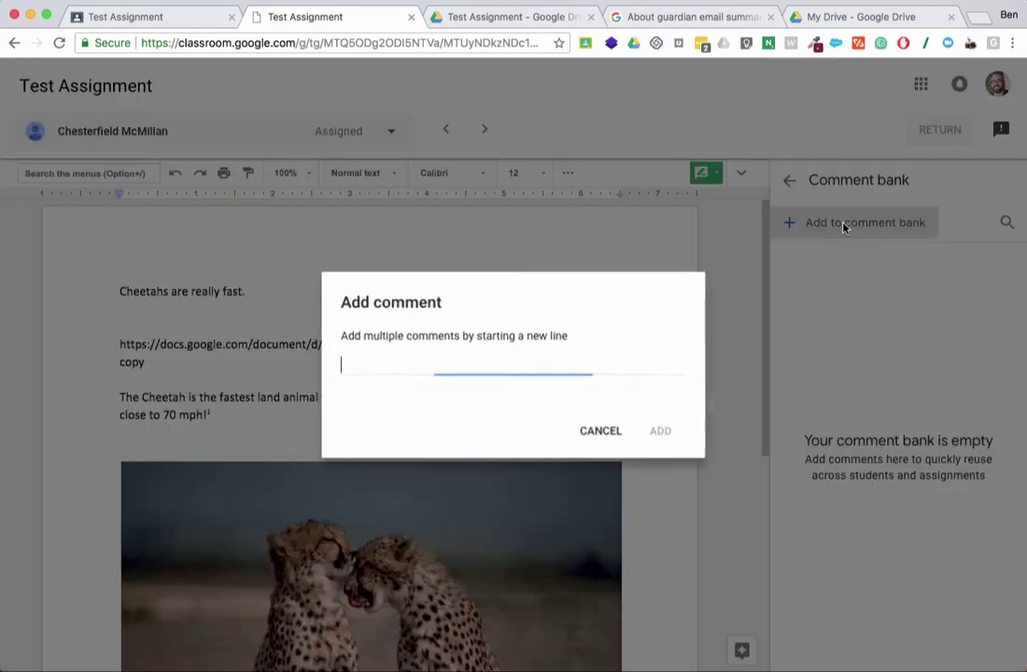
pyautogui.click(603, 432)
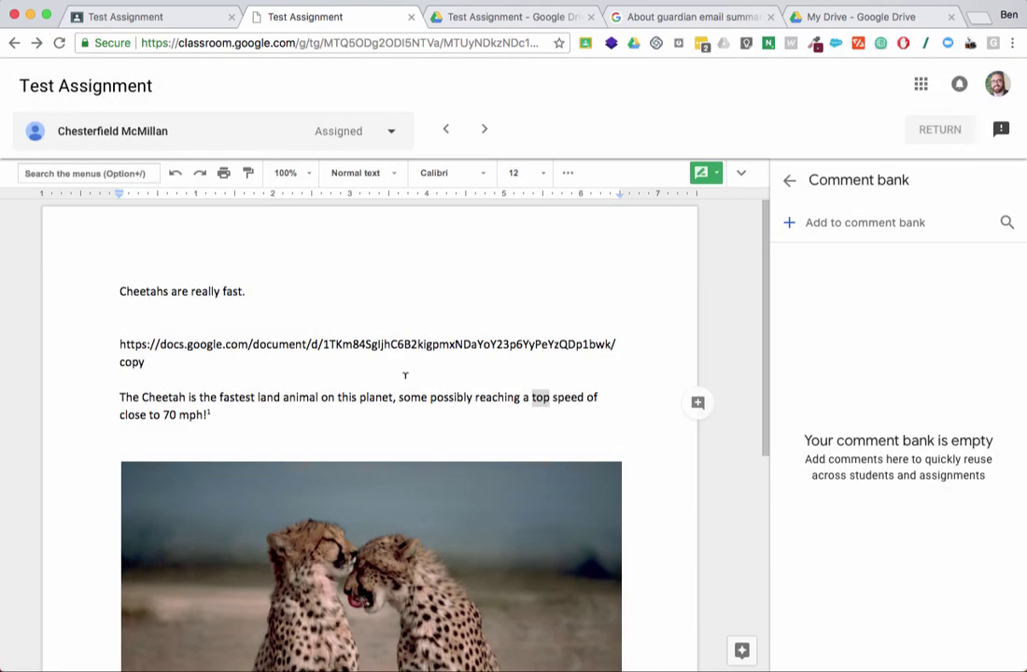
pyautogui.click(455, 397)
pyautogui.click(788, 181)
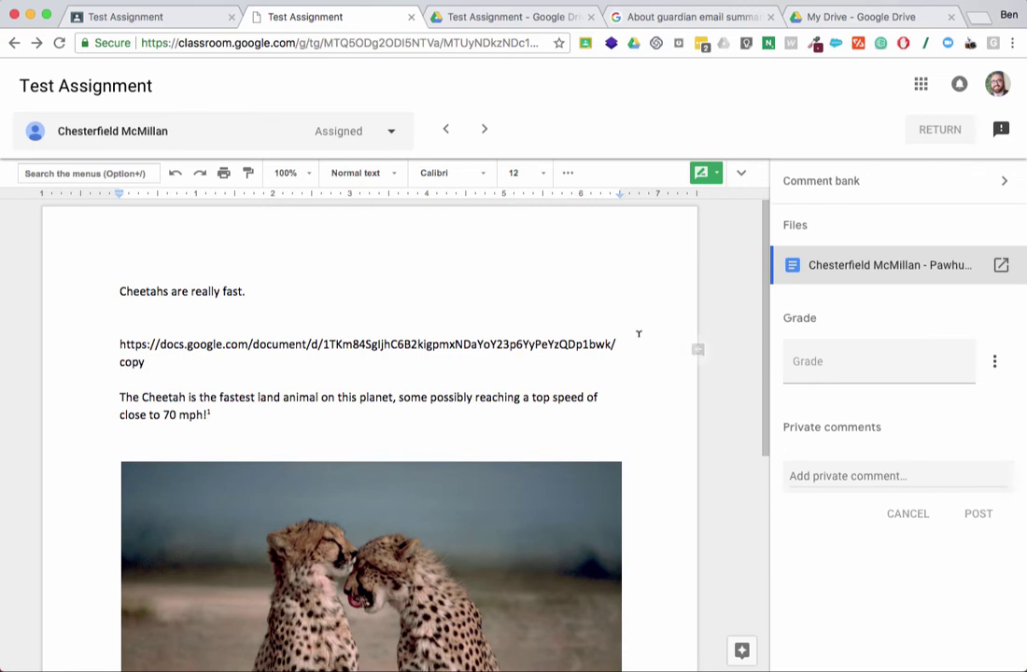
# - View the next student's submission, go back to the previous student, and close the grading view
pyautogui.click(483, 130)
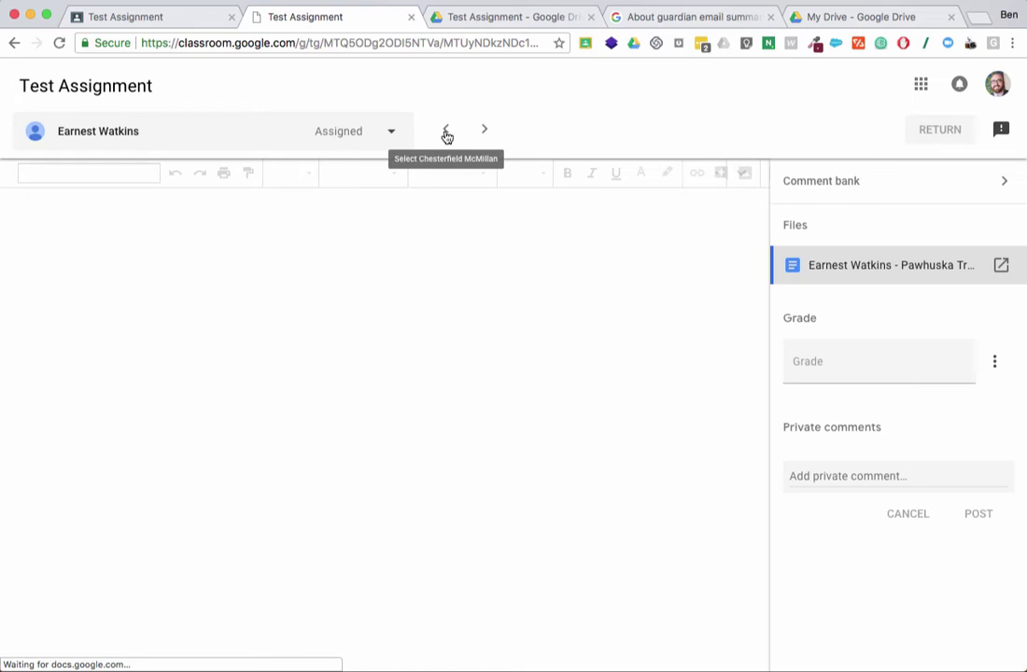
pyautogui.click(446, 133)
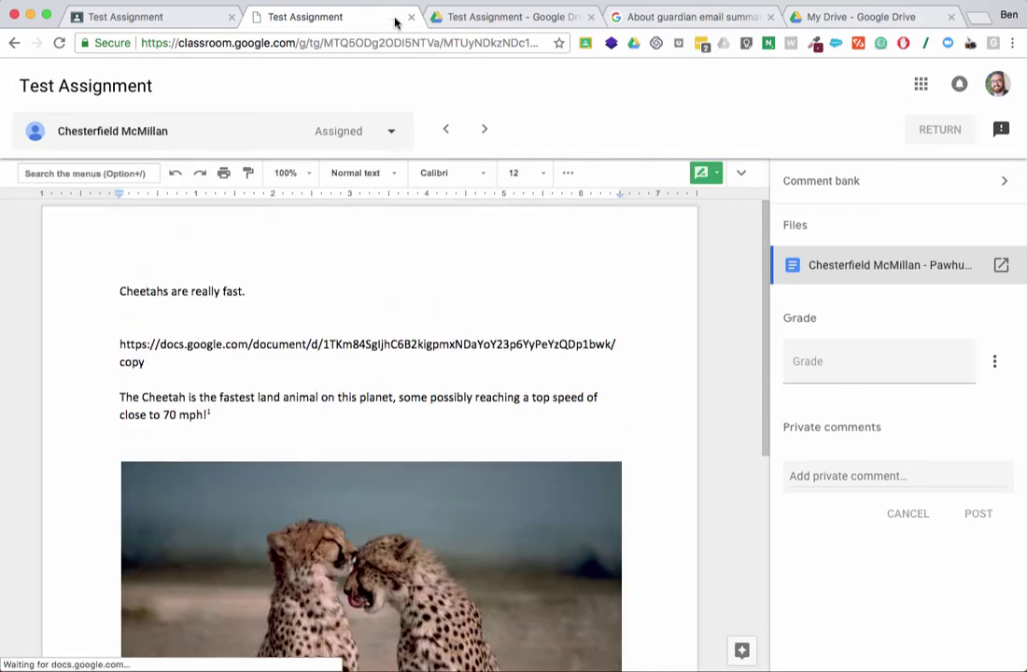
pyautogui.click(411, 17)
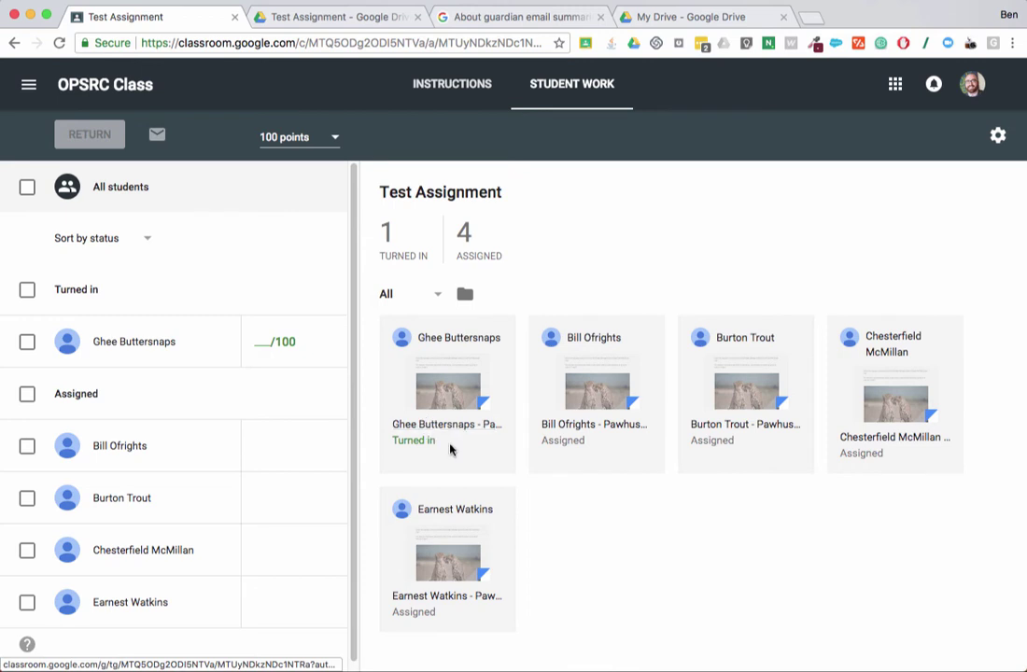
# - Open the turned-in student's submission details and post the private comment "Great job!"
pyautogui.click(201, 360)
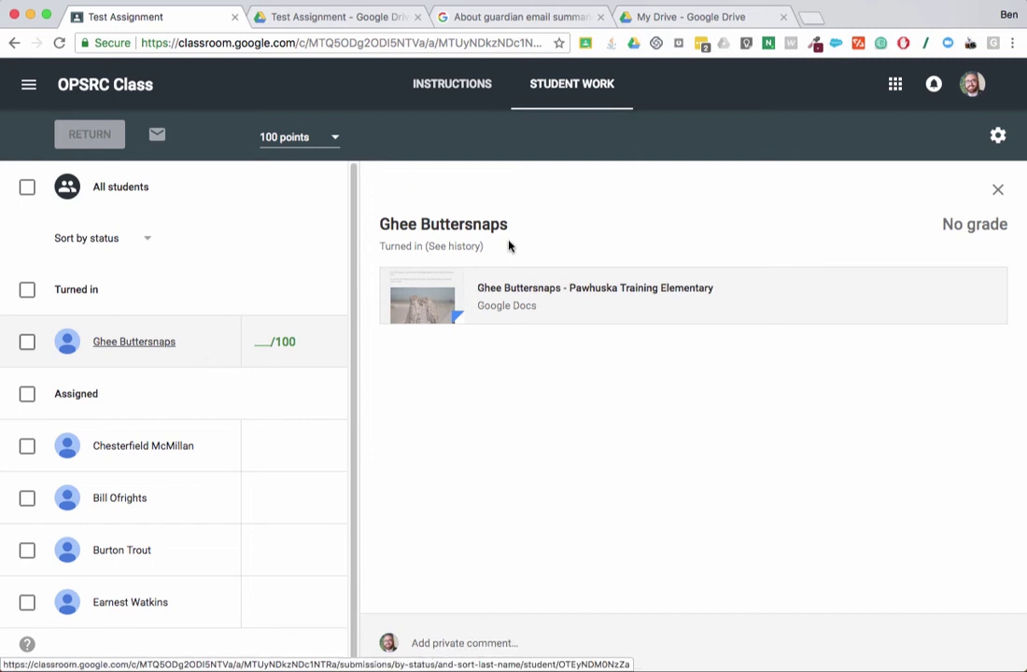
pyautogui.click(523, 637)
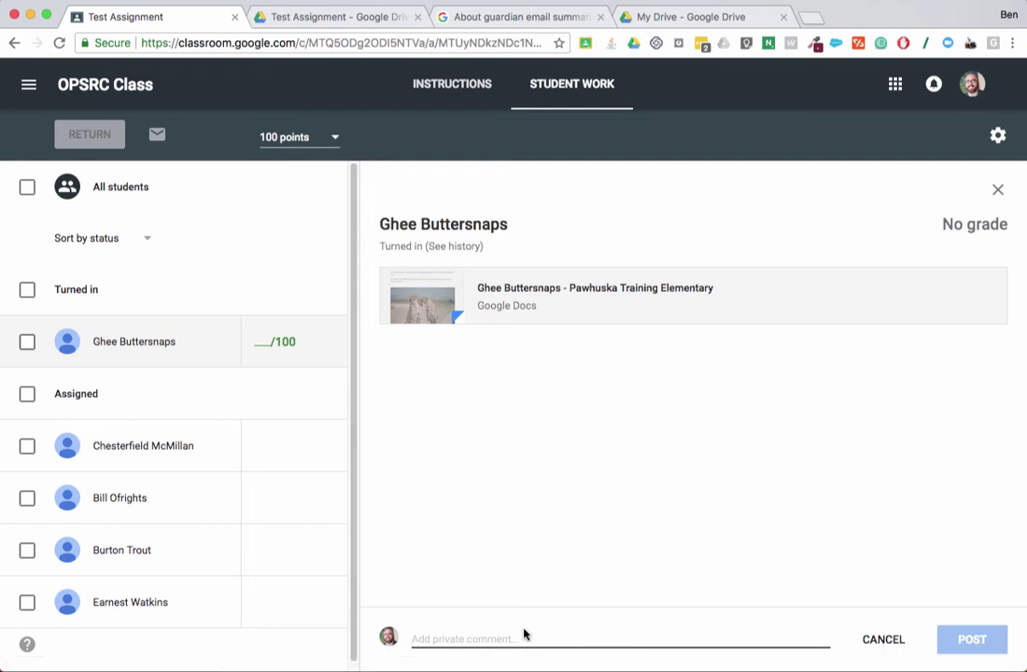
pyautogui.write('HG')
pyautogui.press('BackSpace')
pyautogui.write('Great job!')
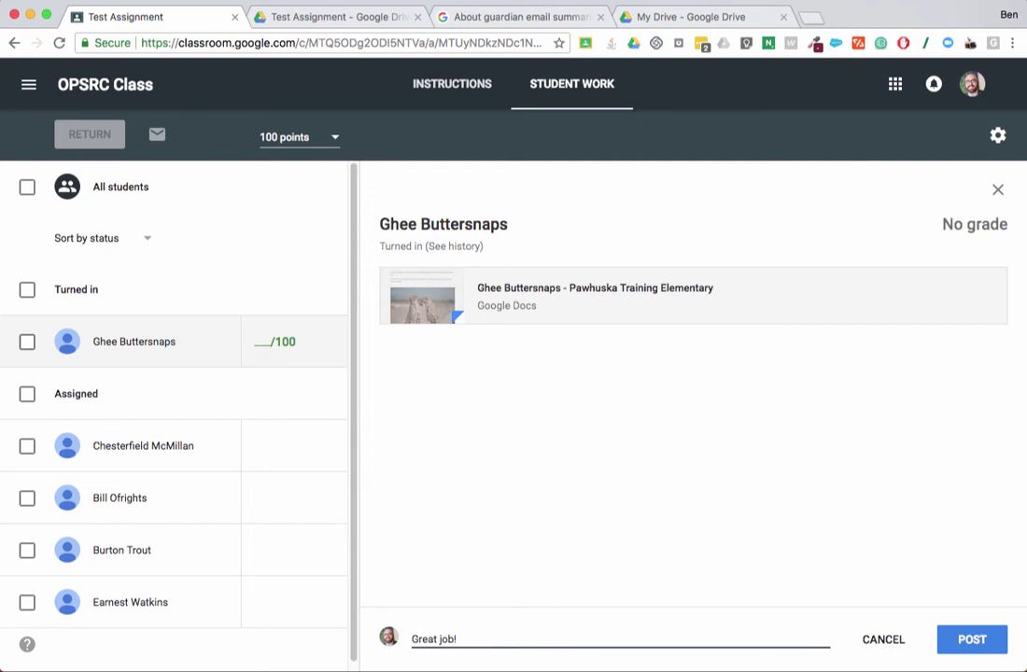
pyautogui.click(982, 639)
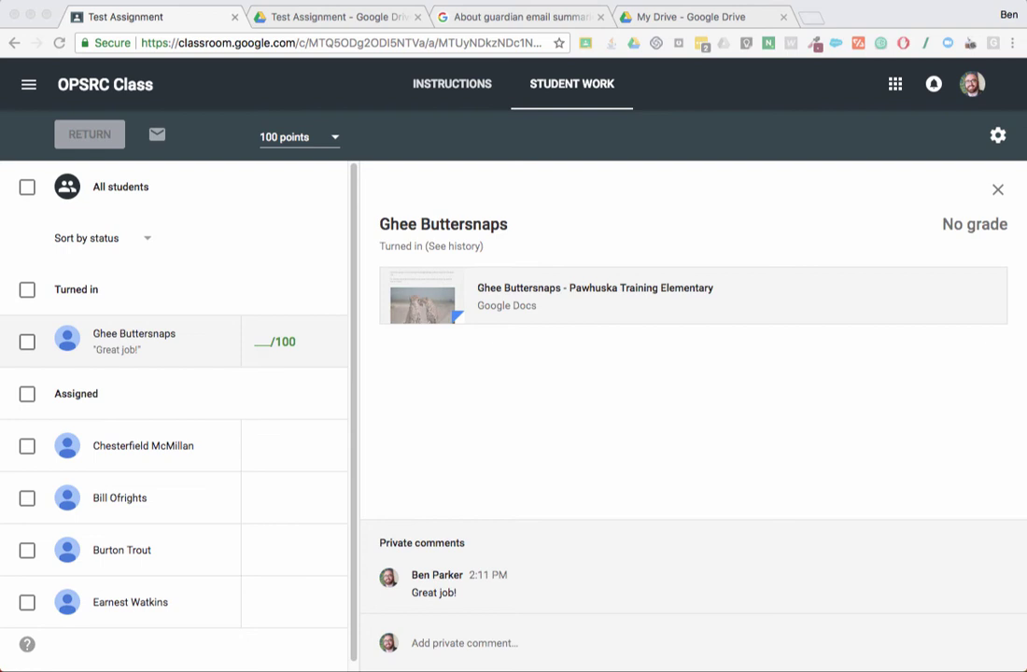
pyautogui.click(578, 461)
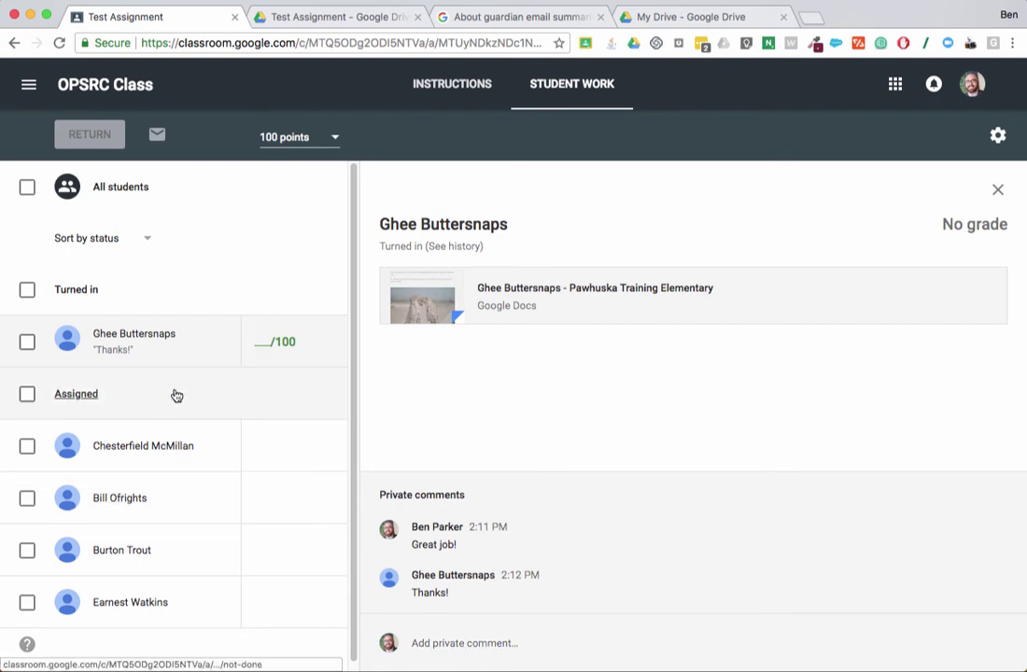
# - Grade the turned-in student's Test Assignment 100 out of 100 and return the work to the student
pyautogui.click(258, 345)
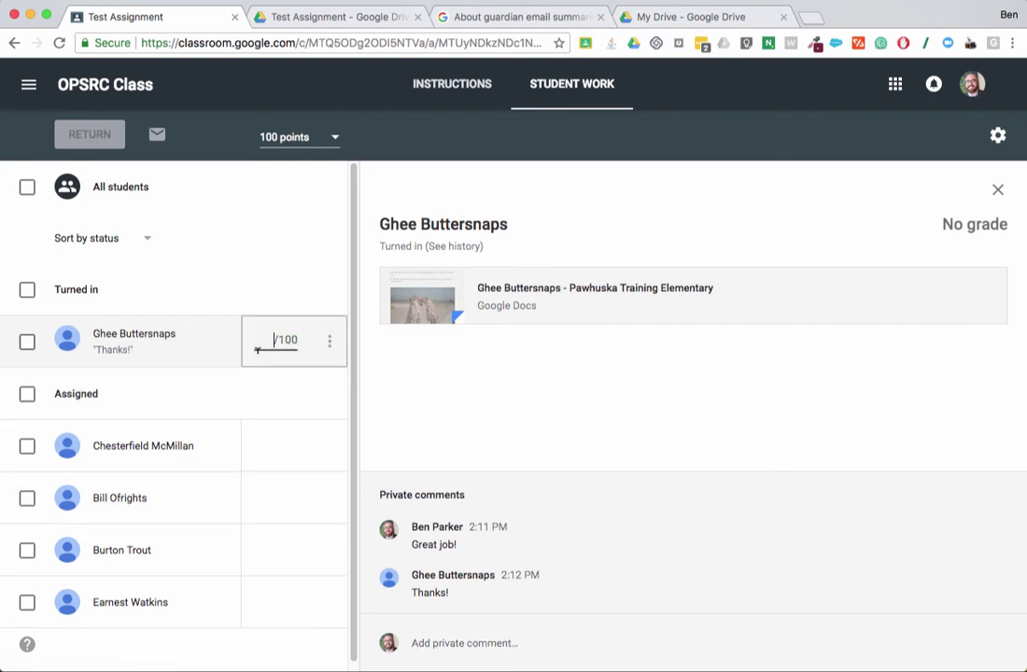
pyautogui.write('100')
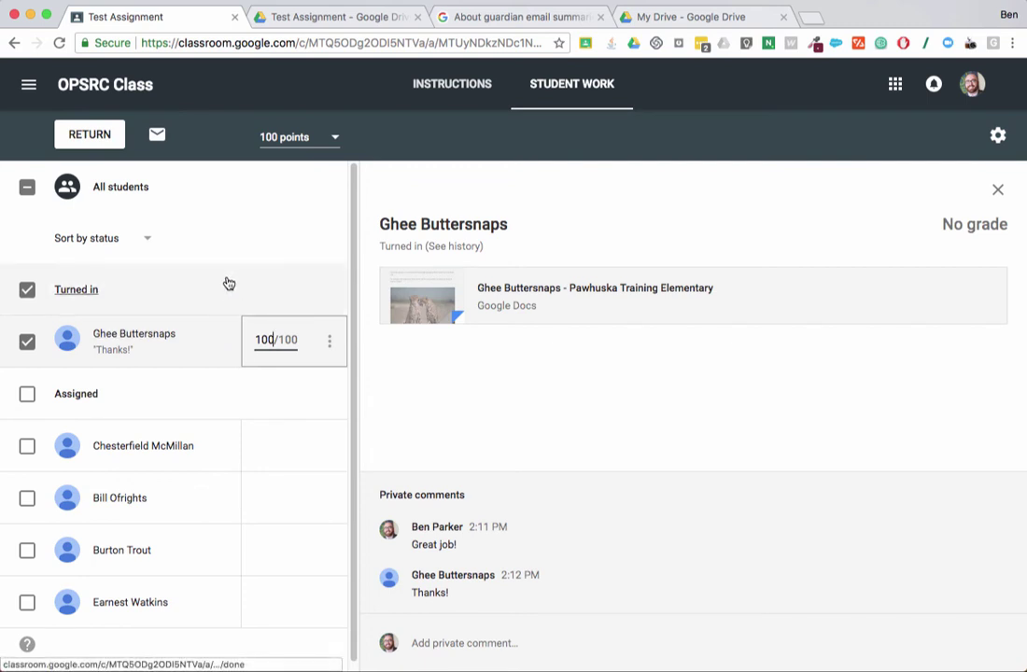
pyautogui.click(76, 138)
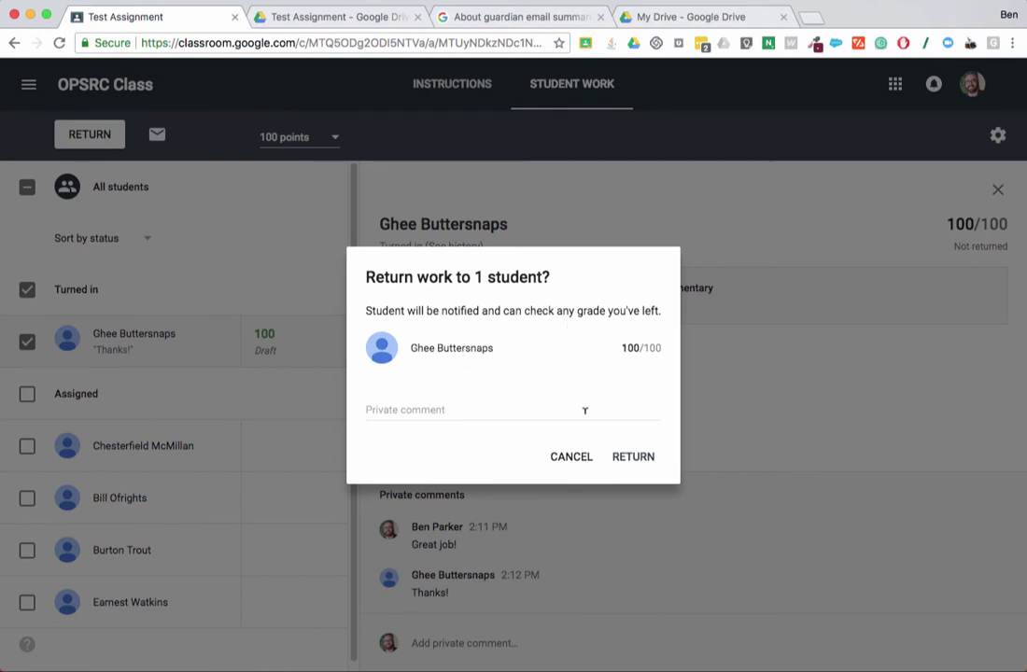
pyautogui.click(634, 458)
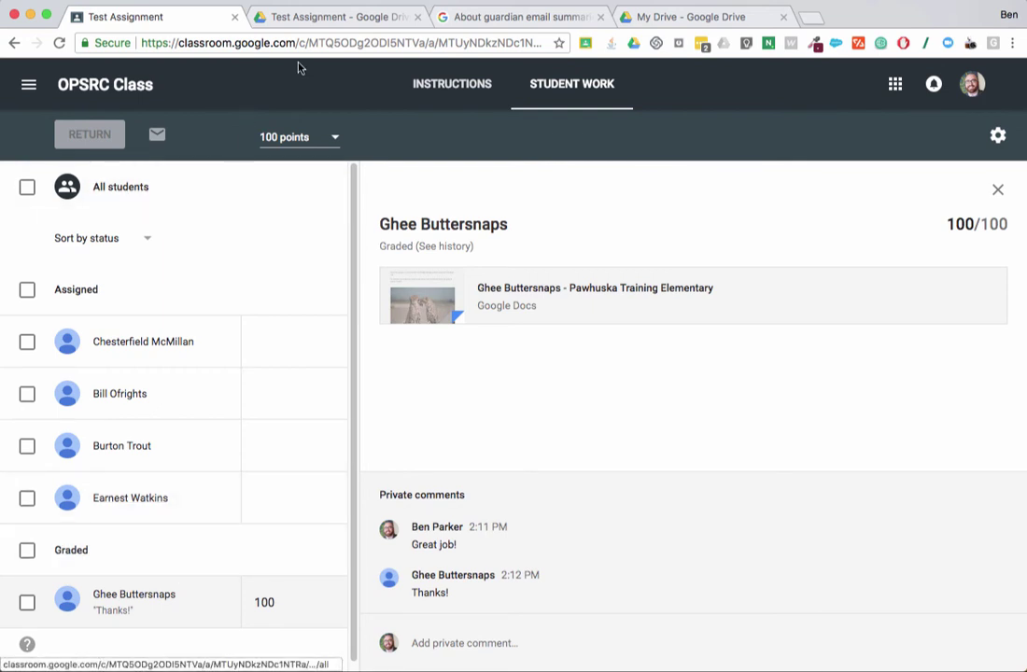
# - Check the Test Assignment folder in Google Drive, and view the grade export options for the student work in Classroom
pyautogui.click(302, 18)
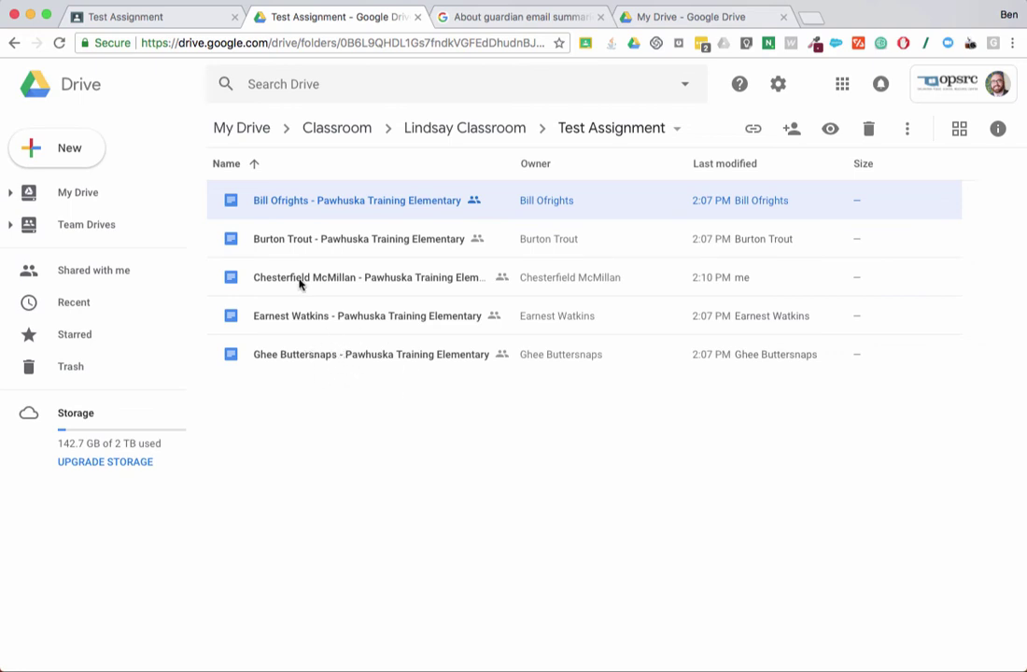
pyautogui.click(110, 17)
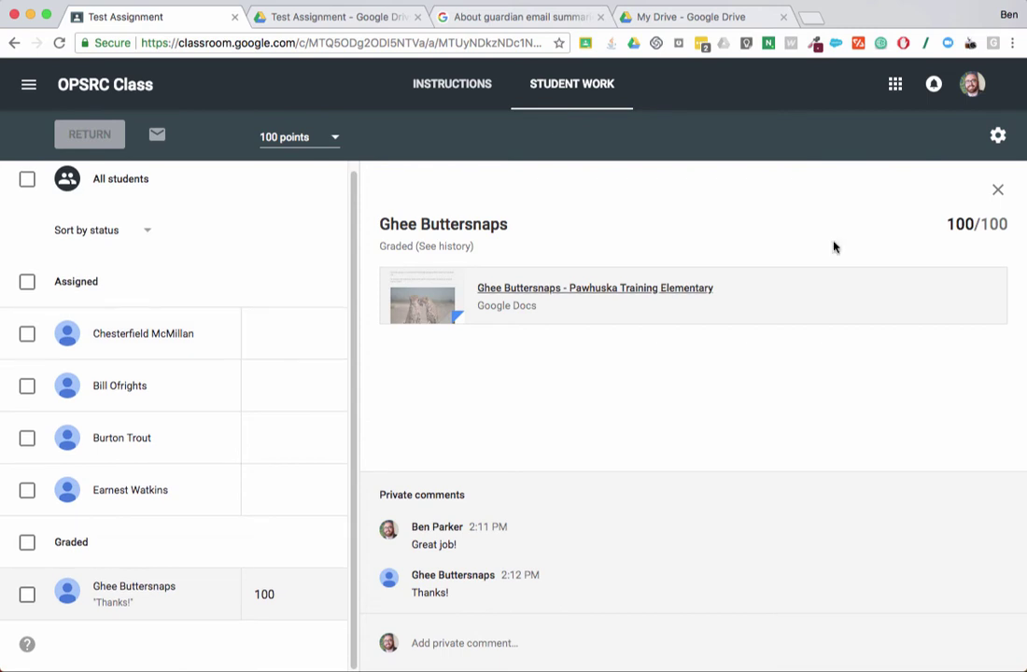
pyautogui.click(997, 140)
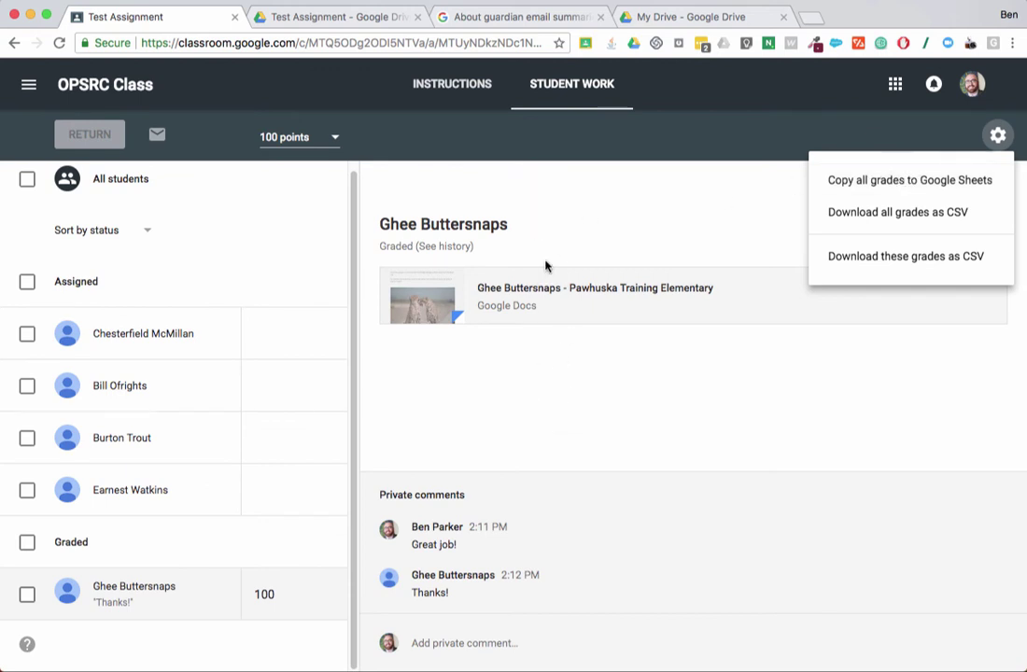
pyautogui.click(697, 237)
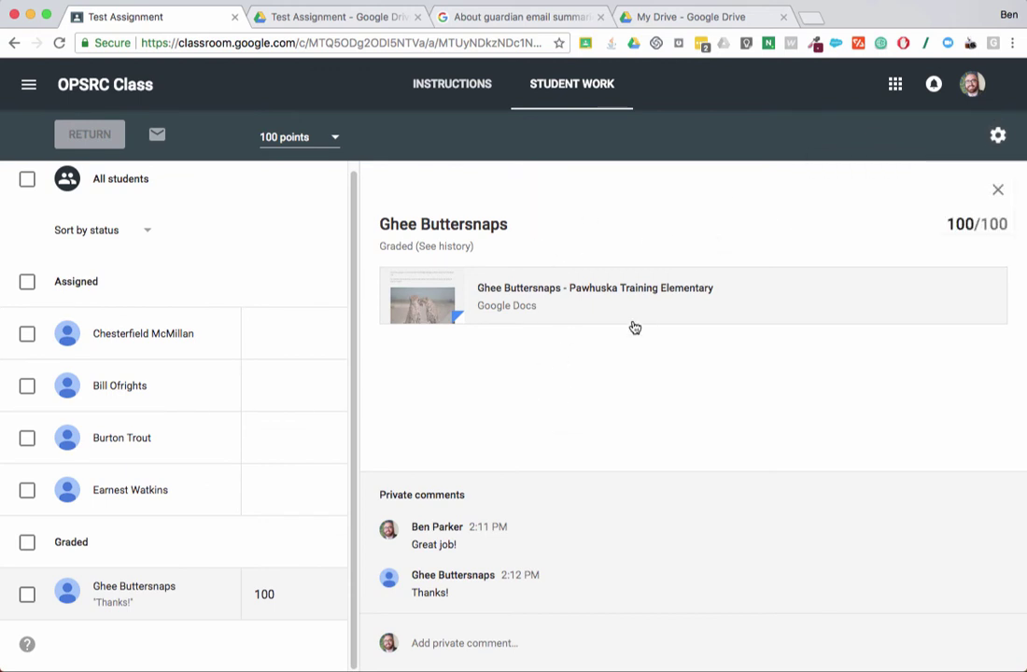
pyautogui.click(996, 138)
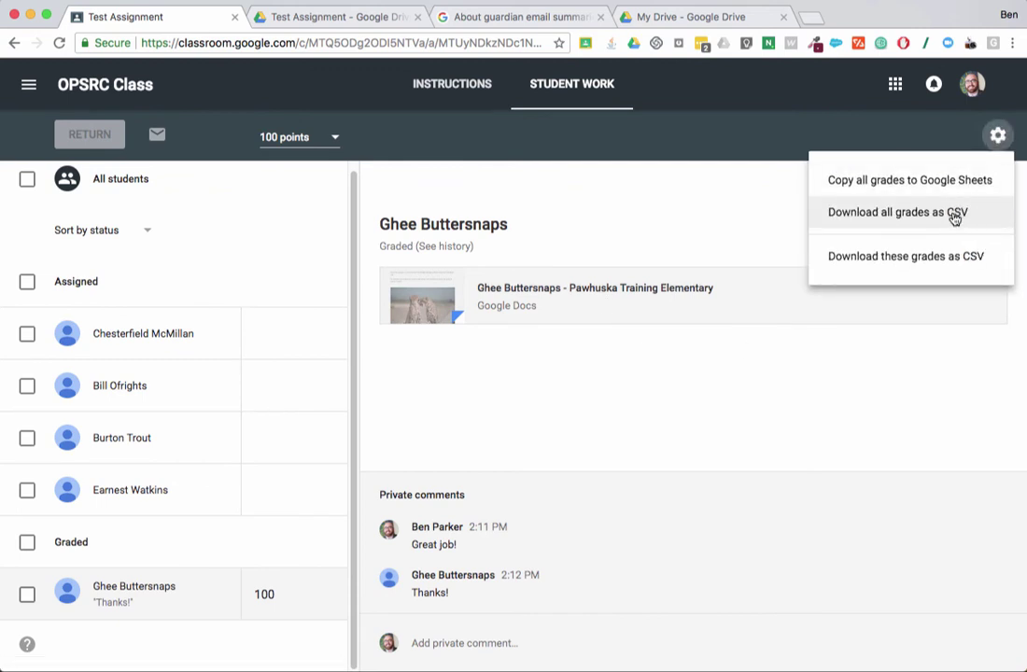
pyautogui.click(685, 391)
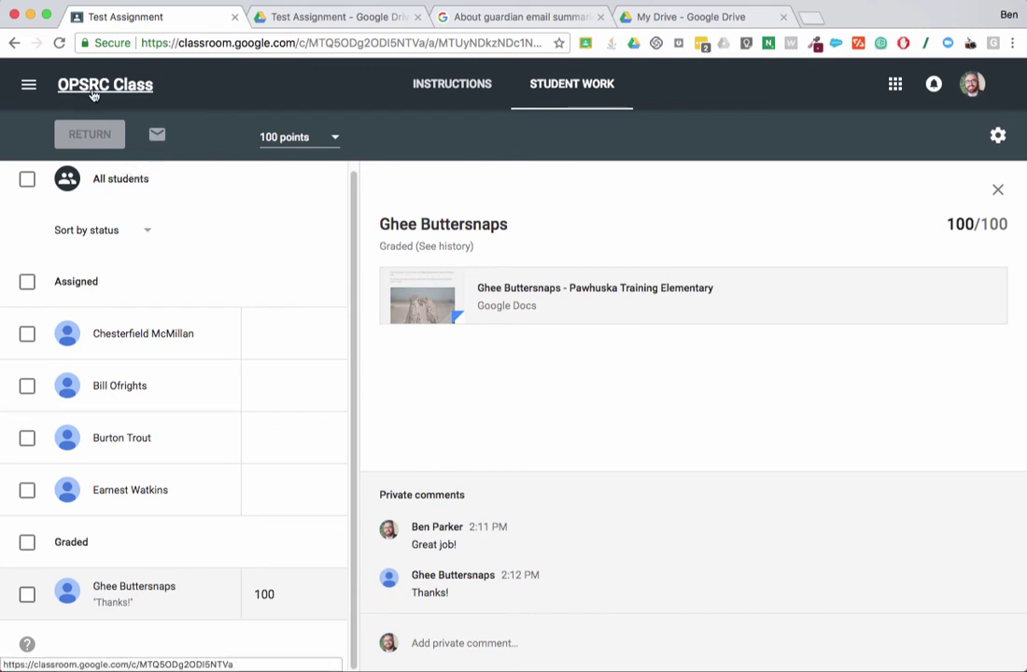
# - Select the first two students under Assigned, and view the assignment's instructions
pyautogui.click(28, 333)
pyautogui.click(28, 387)
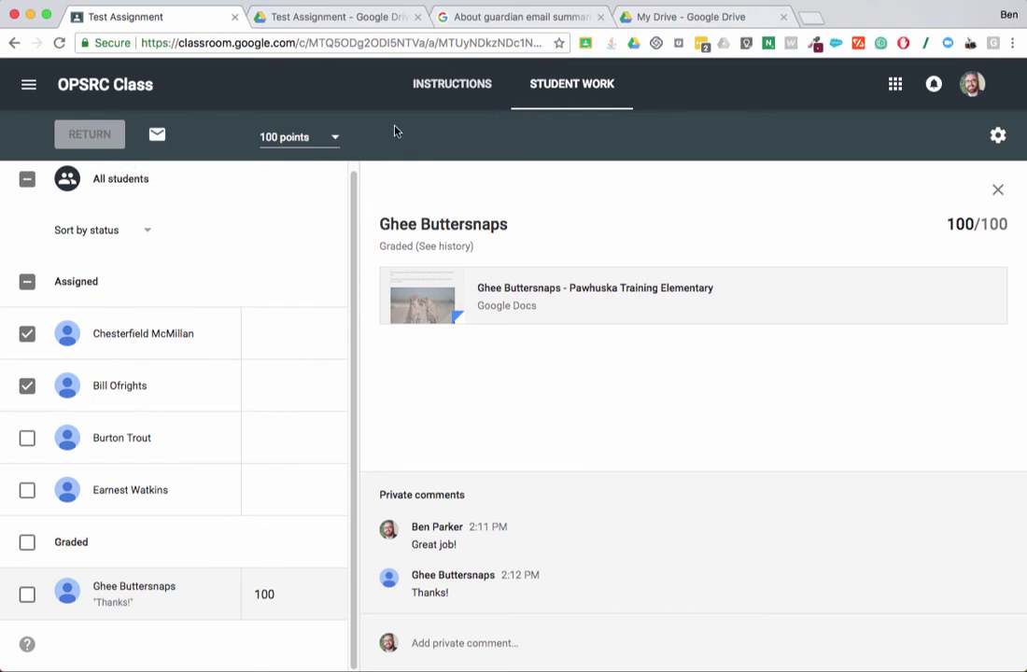
pyautogui.click(450, 86)
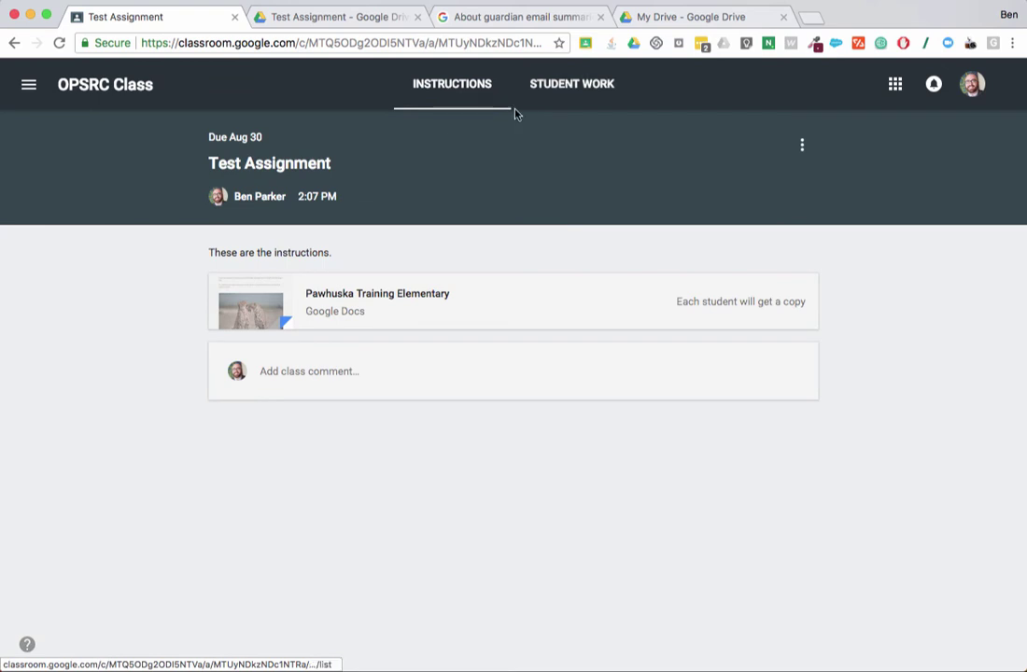
# - Return to the OPSRC Class and review its Classwork page, including the Test Assignment under Science
pyautogui.click(120, 87)
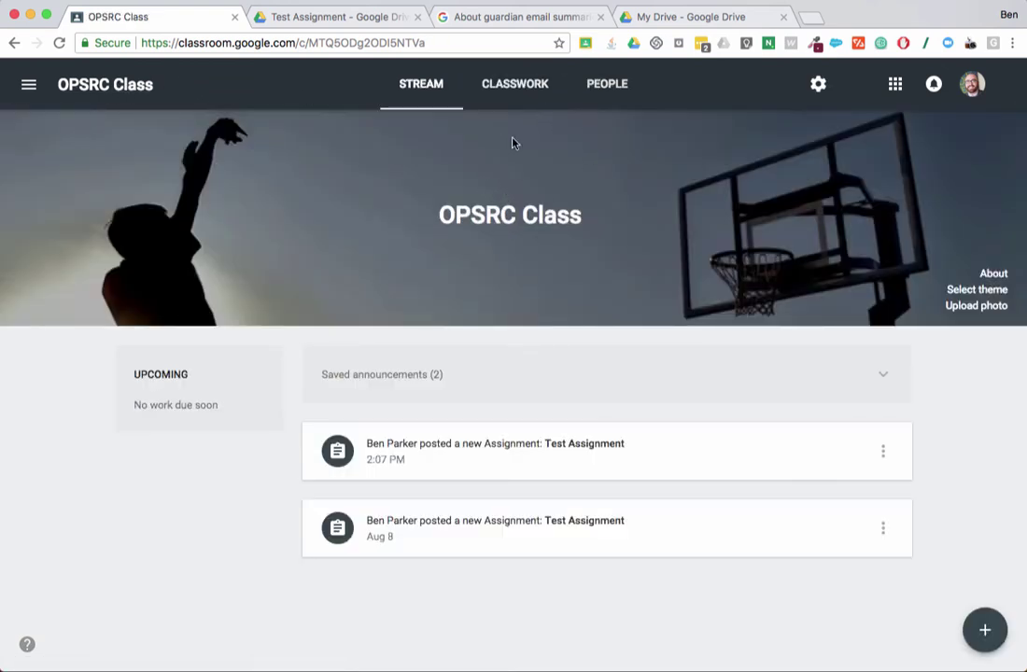
pyautogui.click(510, 95)
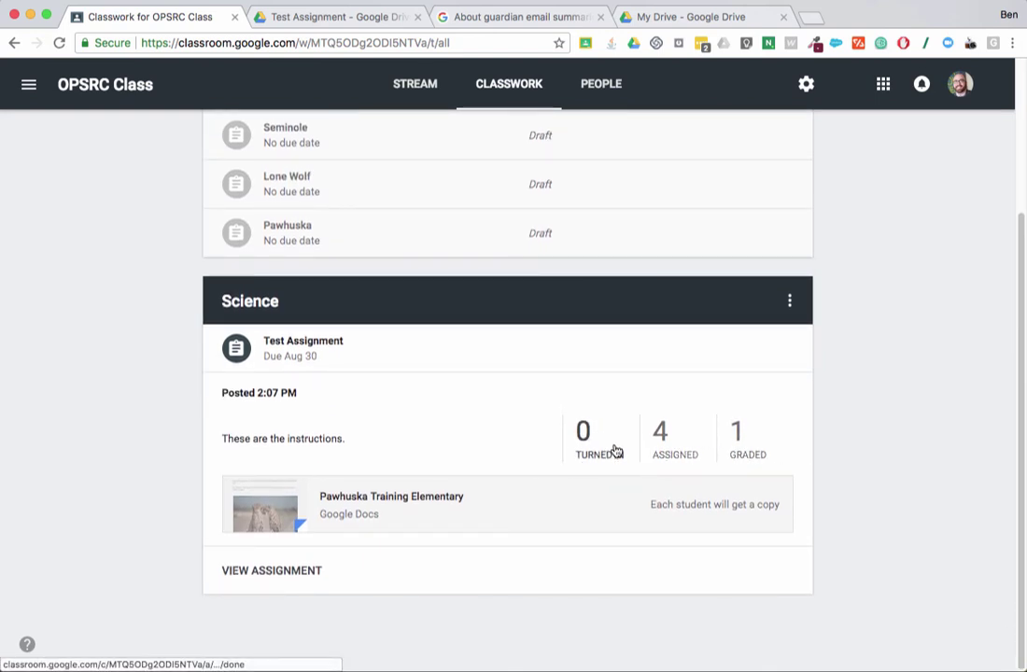
pyautogui.scroll(3, 617, 451)
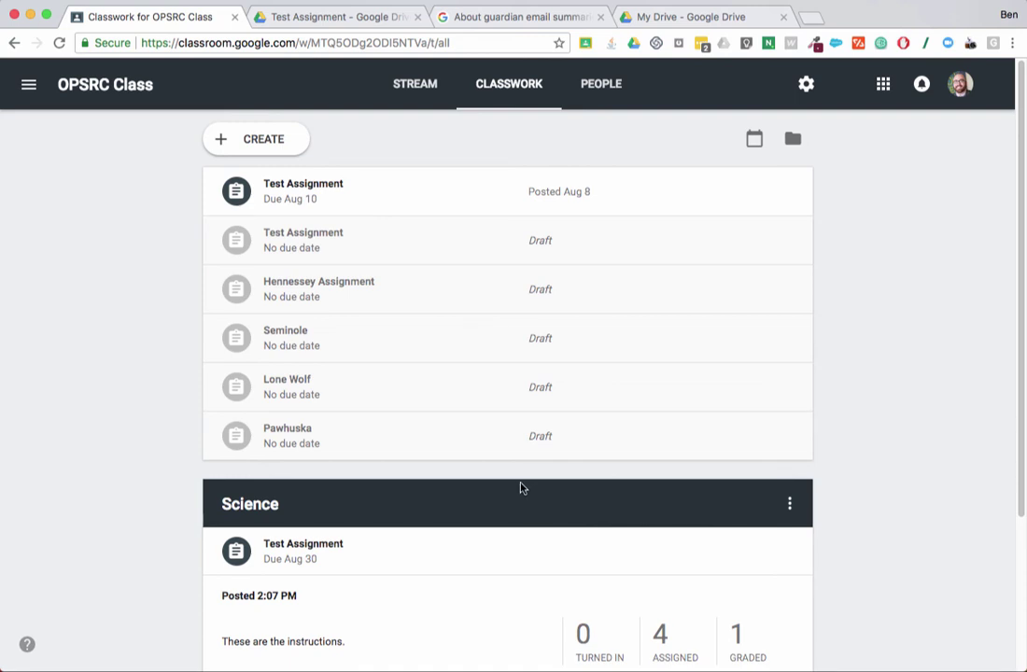
# - View the OPSRC Class roster of teachers and students
pyautogui.click(604, 90)
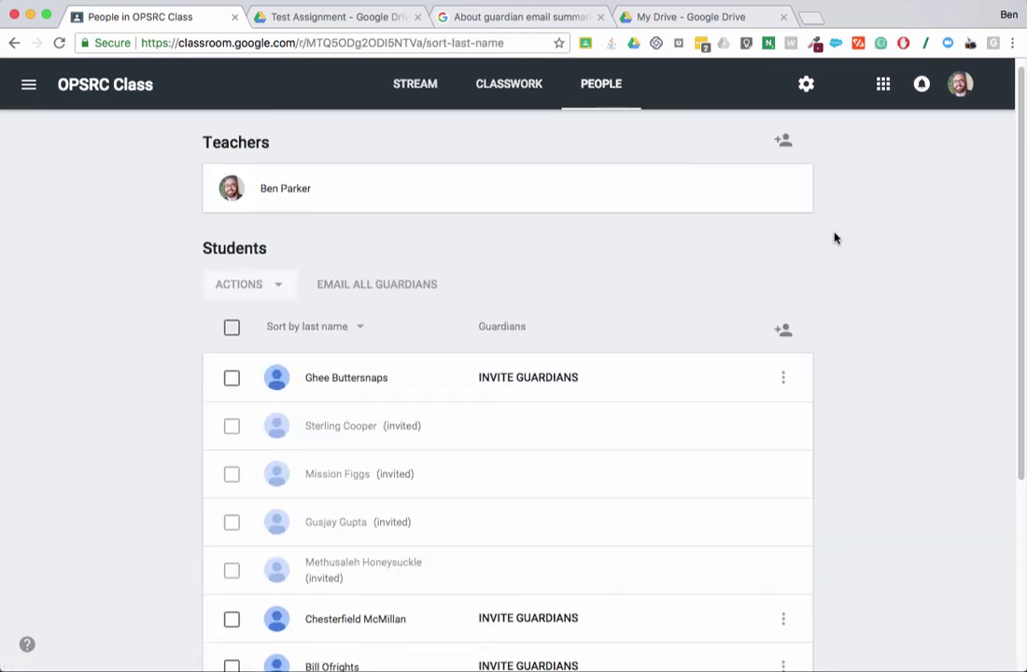
pyautogui.scroll(-3, 835, 236)
pyautogui.scroll(3, 835, 236)
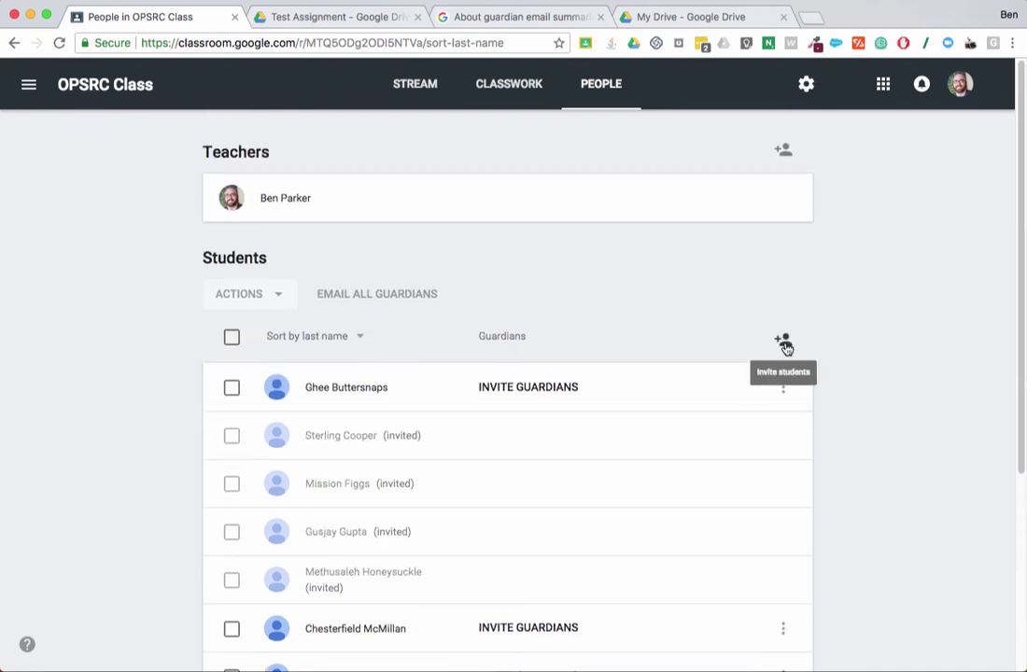
# - Start a student invitation by searching for a first name and picking the first match, and cancel it
pyautogui.click(784, 344)
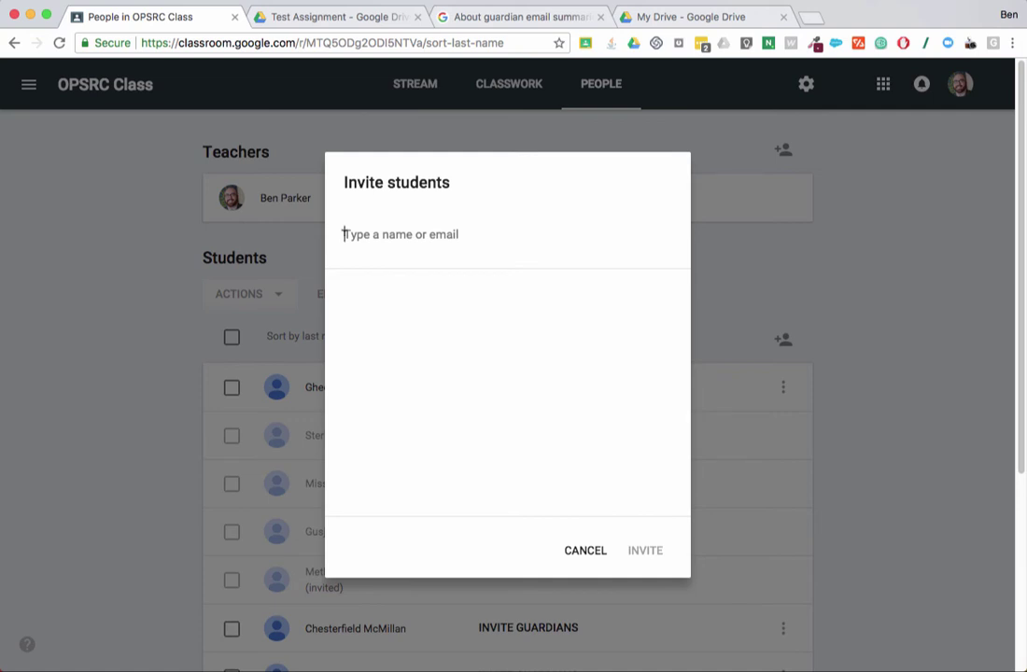
pyautogui.write('zach')
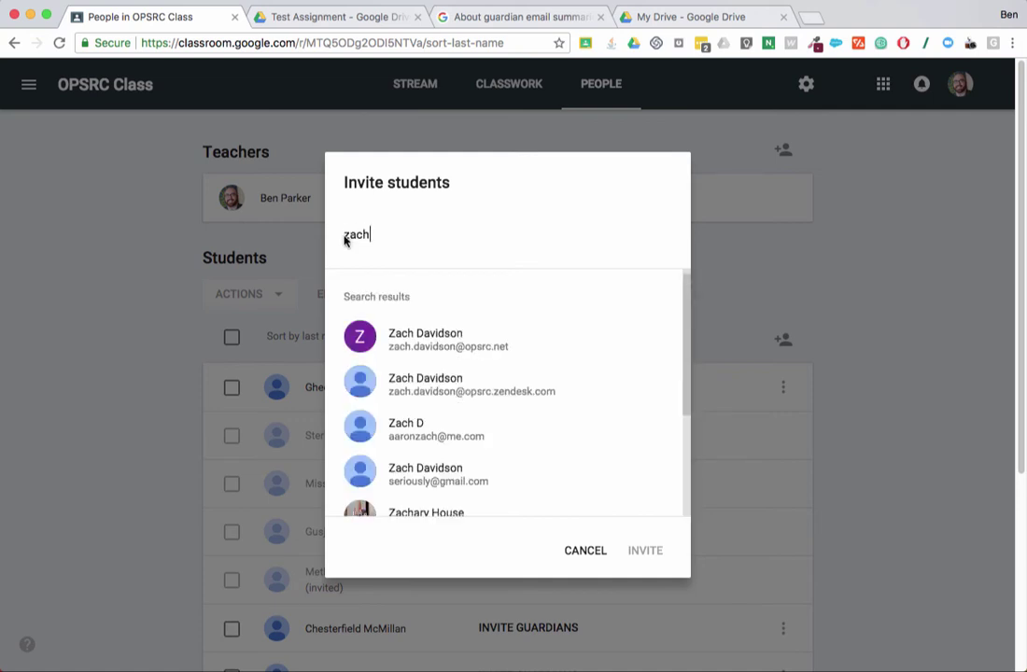
pyautogui.click(434, 346)
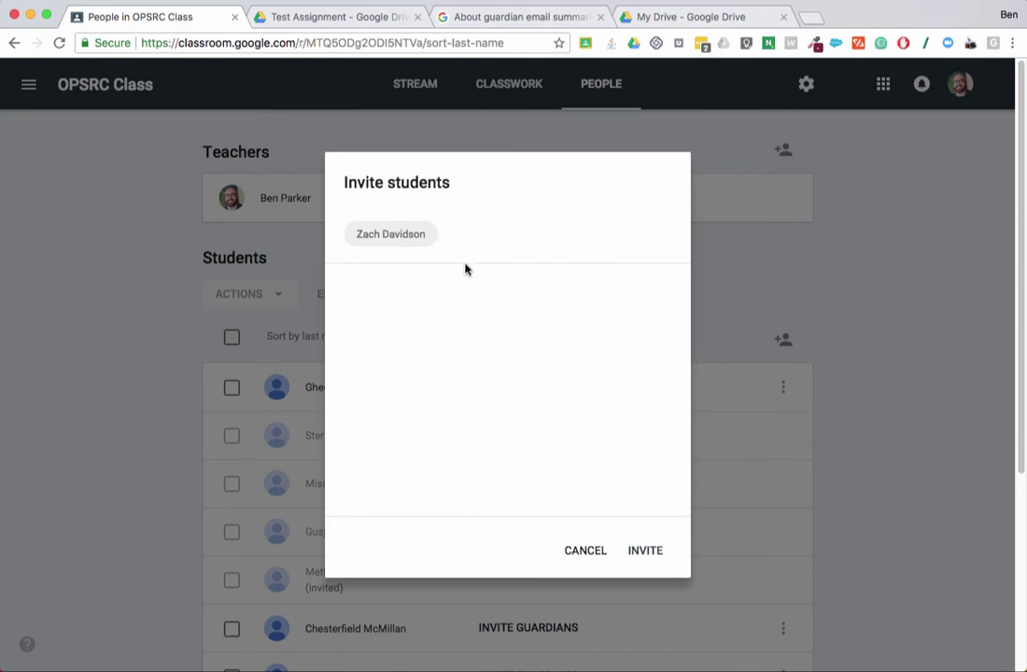
pyautogui.click(572, 555)
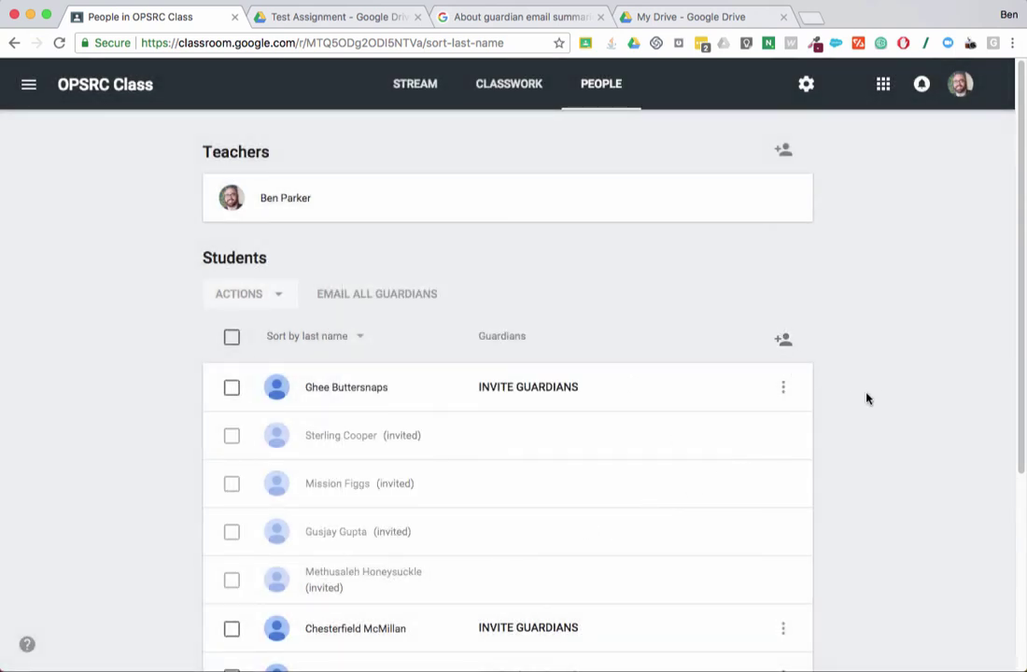
pyautogui.scroll(-3, 865, 398)
pyautogui.scroll(3, 863, 403)
pyautogui.scroll(-3, 845, 238)
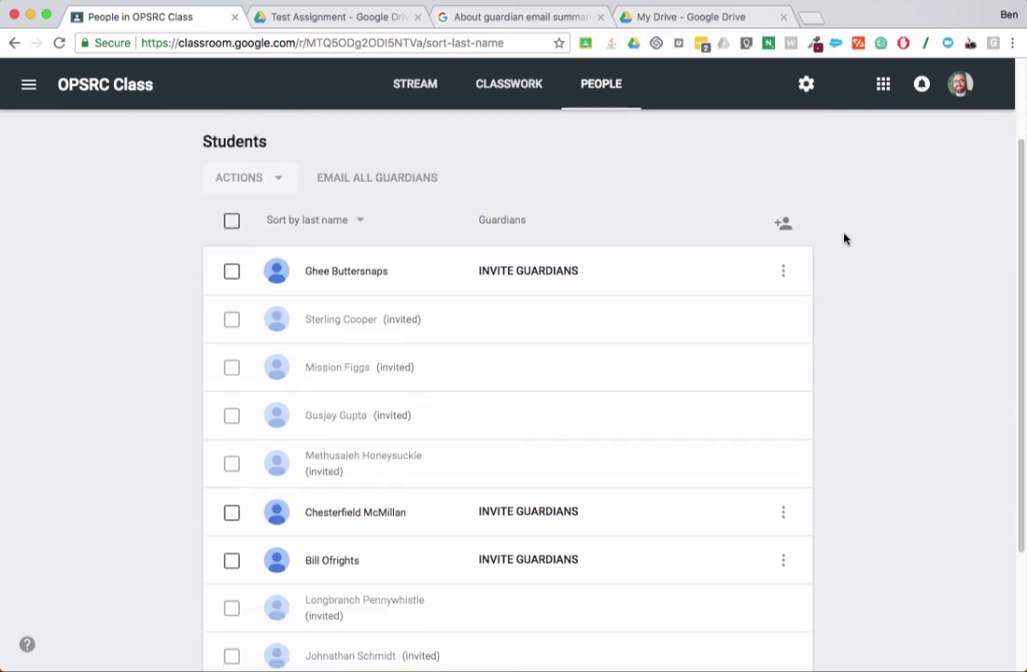
pyautogui.scroll(3, 843, 240)
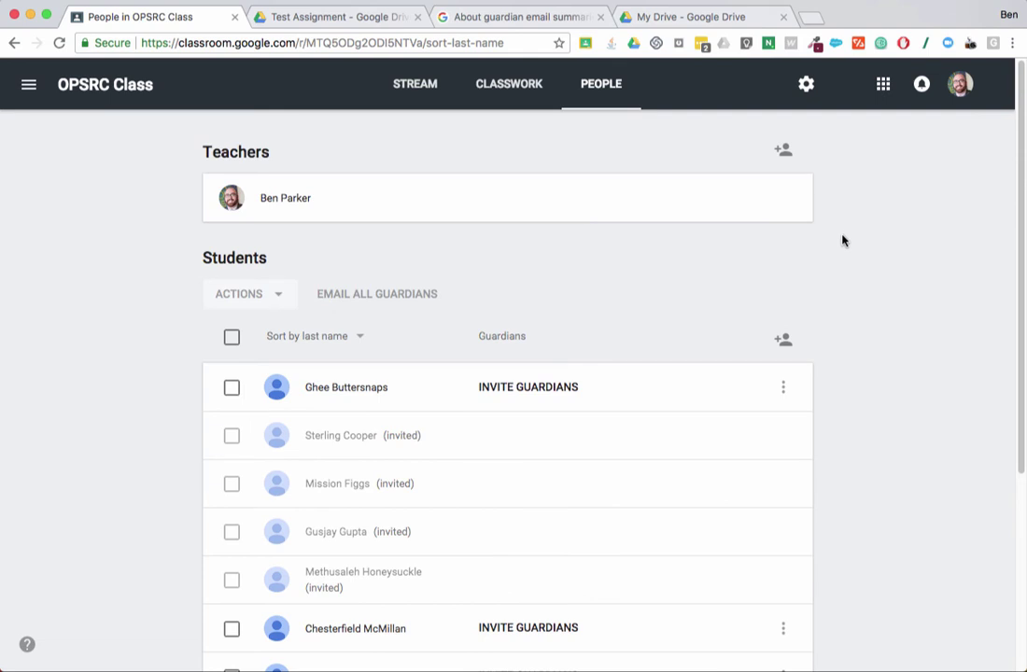
# - View the class code in the class's About details, and return to the roster of people
pyautogui.click(402, 98)
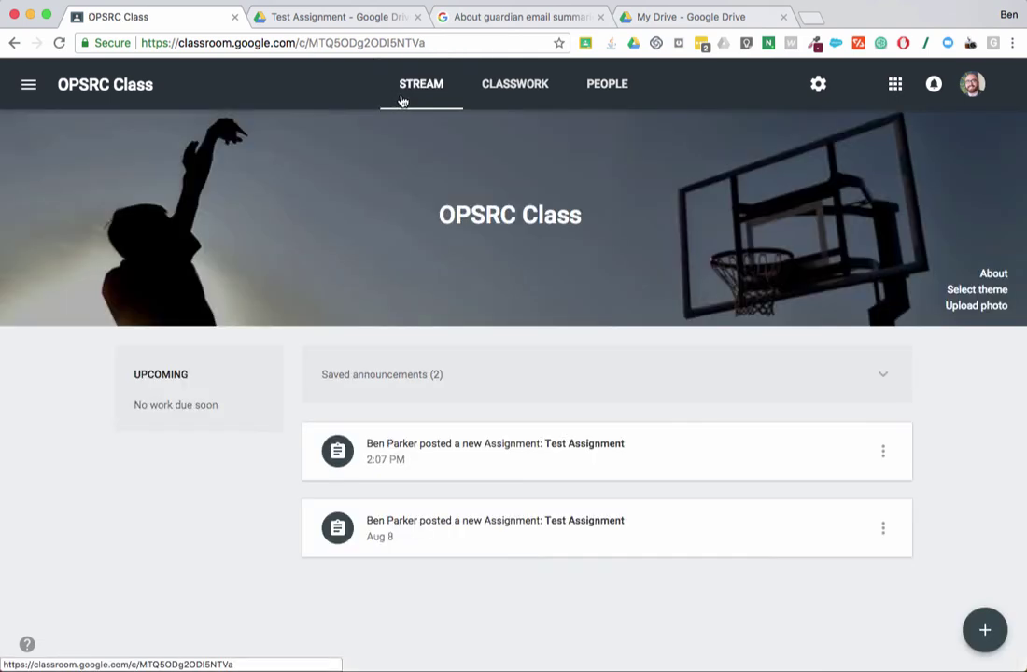
pyautogui.click(994, 275)
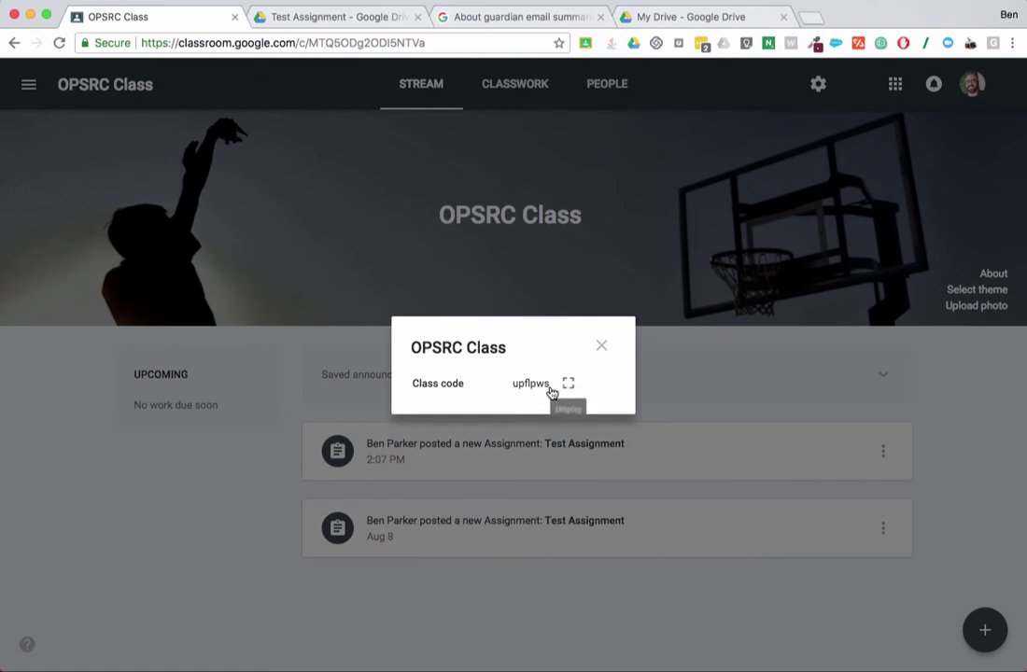
pyautogui.click(614, 268)
pyautogui.click(605, 93)
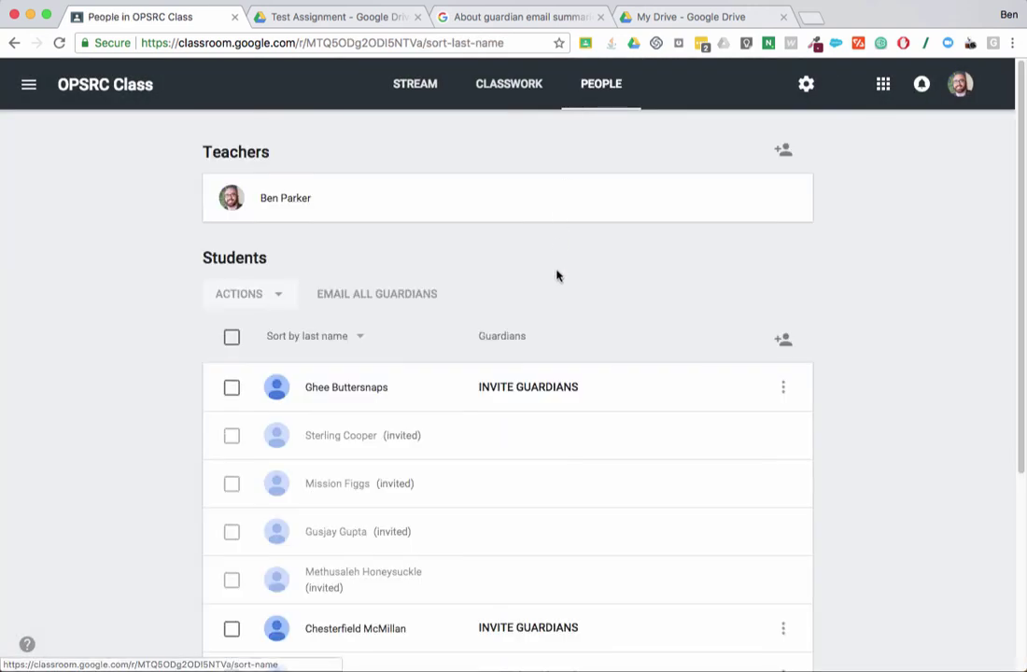
pyautogui.scroll(-3, 704, 308)
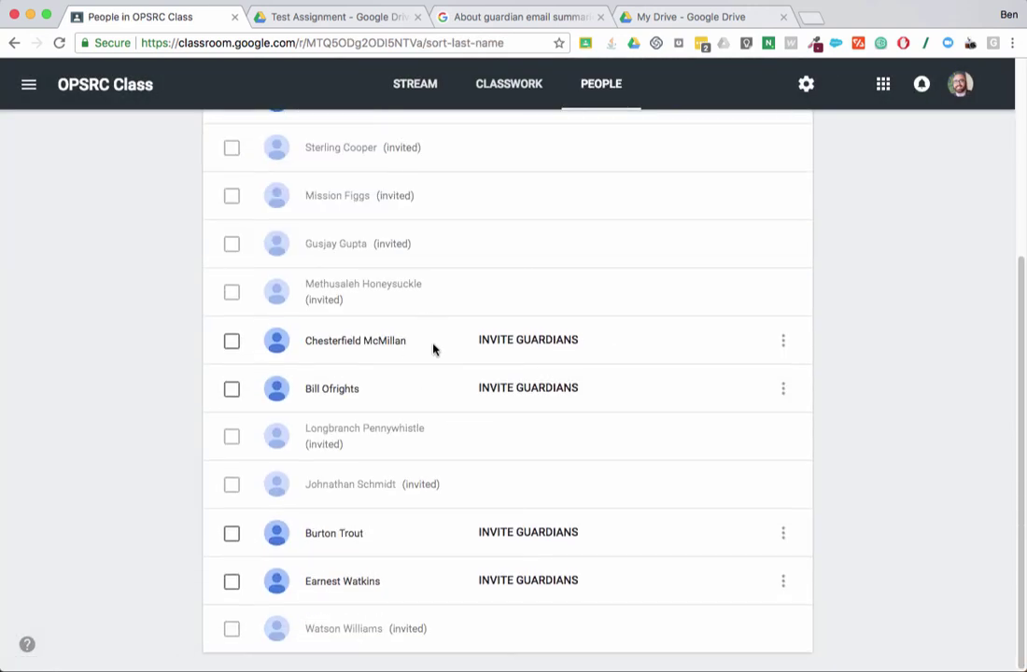
pyautogui.scroll(3, 498, 348)
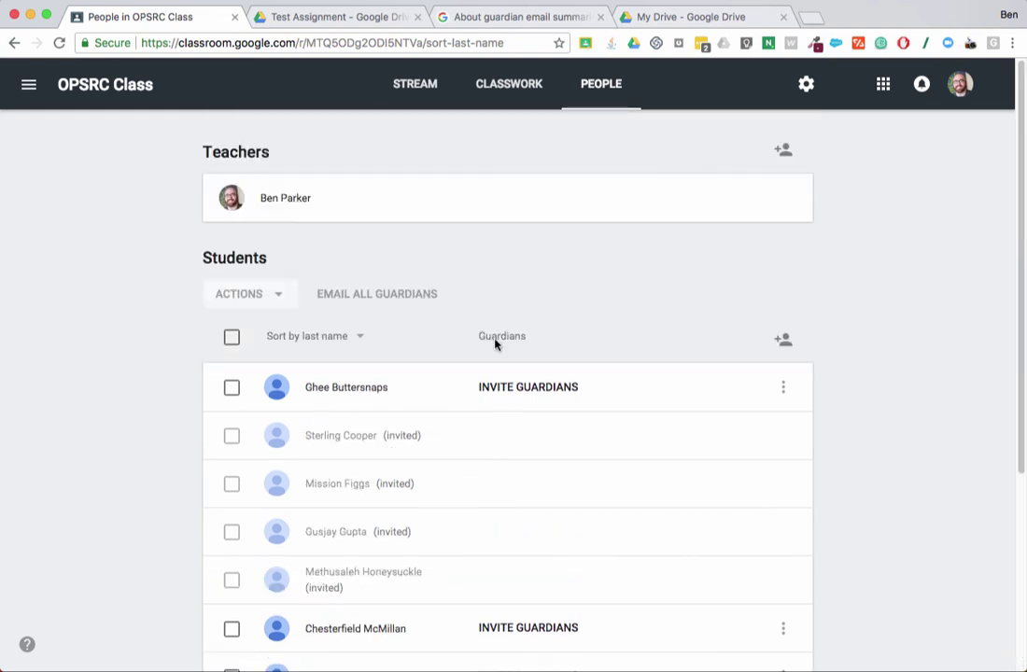
# - Select all students in the roster, view the actions available for them, and clear the selection
pyautogui.click(231, 337)
pyautogui.click(254, 297)
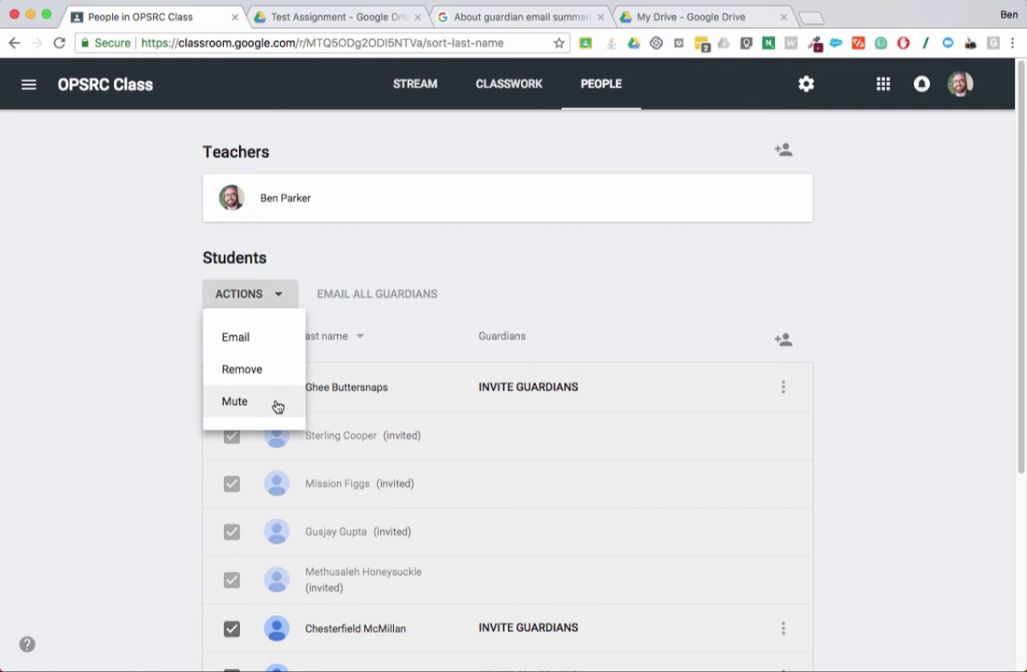
pyautogui.click(179, 360)
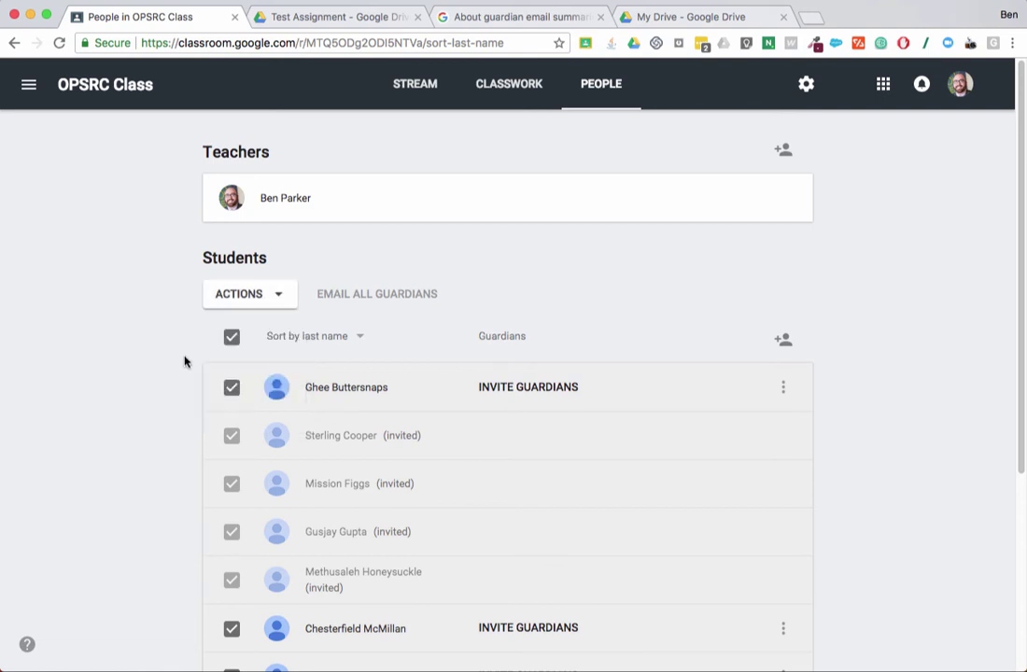
pyautogui.click(231, 344)
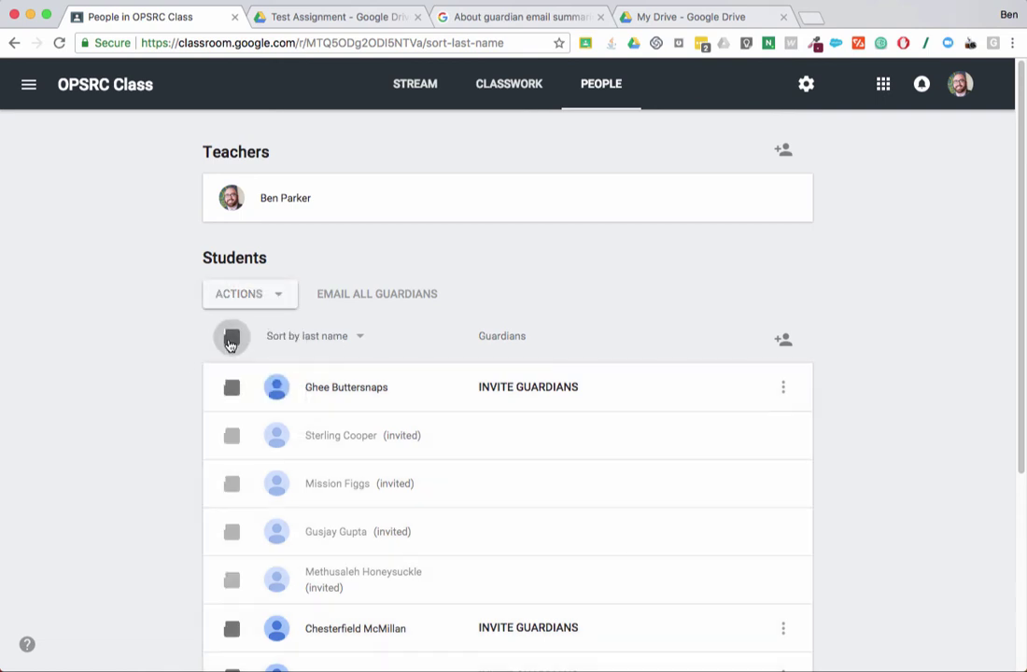
# - Open the first student's work overview, filter it by Returned with grade, Missing and Turned in, and return to the unfiltered list
pyautogui.click(357, 392)
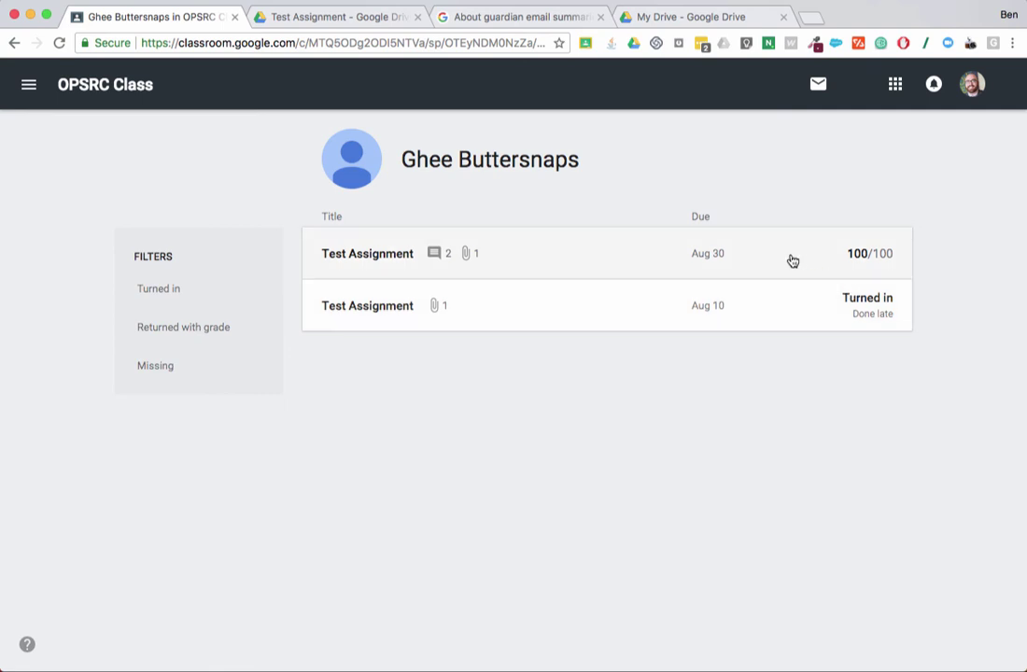
pyautogui.click(177, 325)
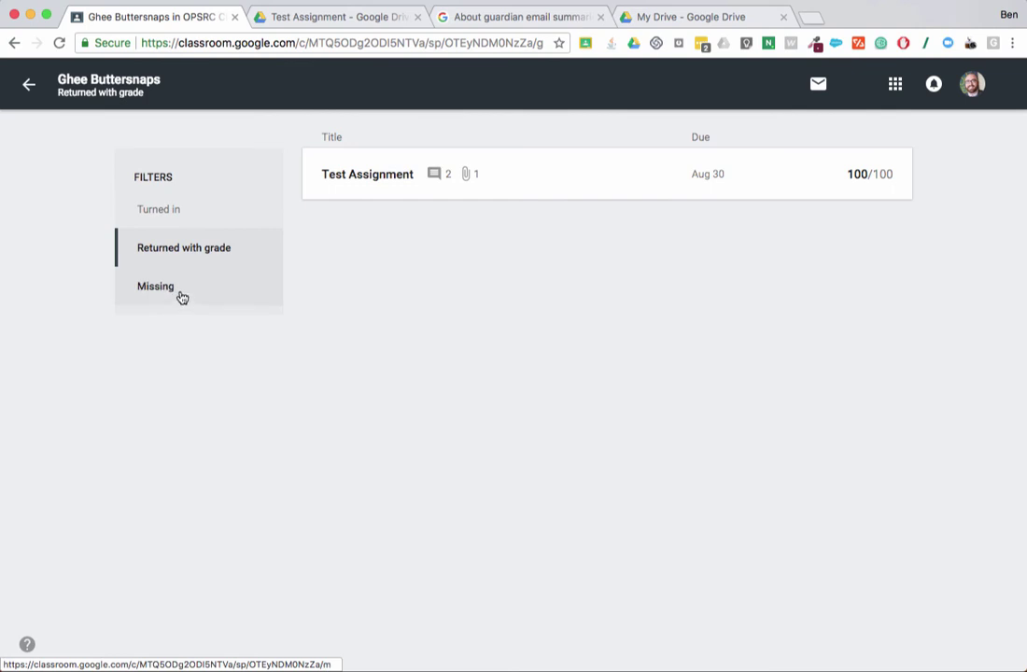
pyautogui.click(182, 297)
pyautogui.click(157, 215)
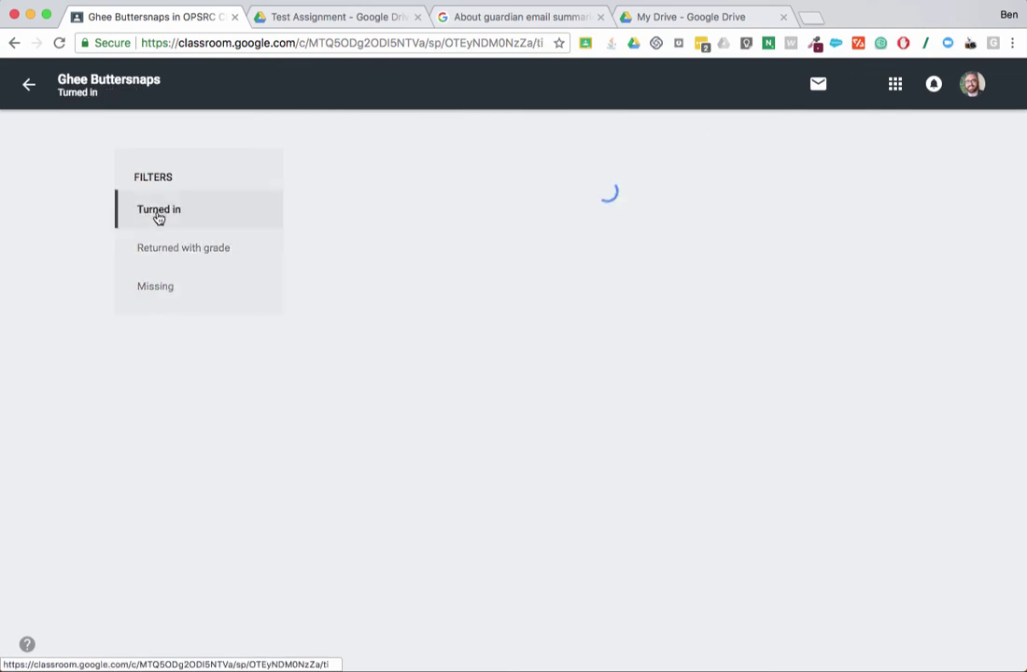
pyautogui.click(30, 87)
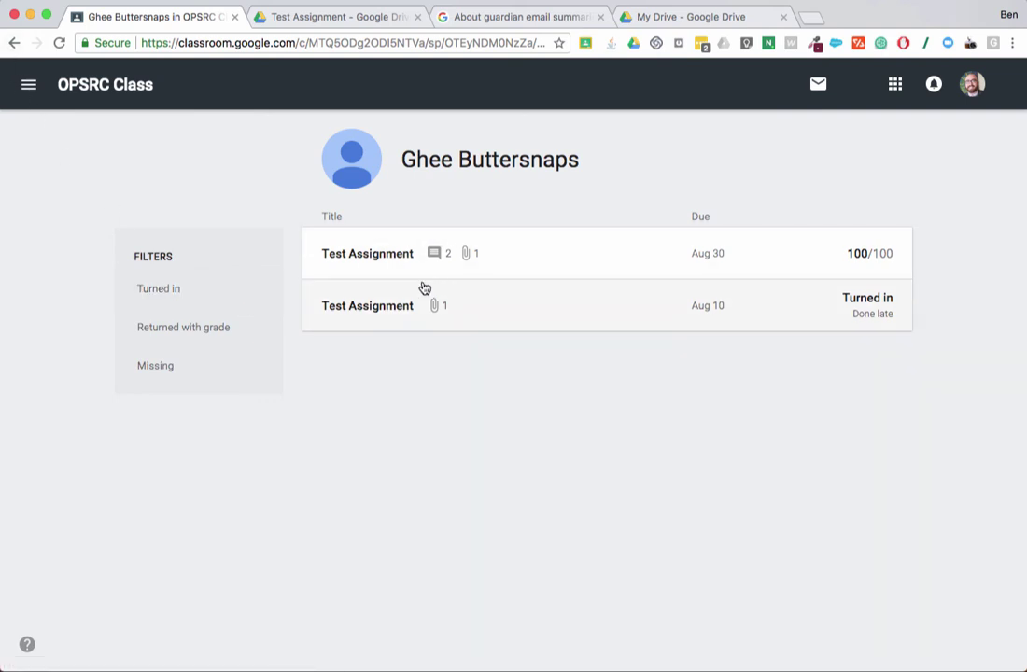
# - Leave the first student's work overview and return to the OPSRC Class roster of people
pyautogui.click(12, 47)
pyautogui.click(12, 47)
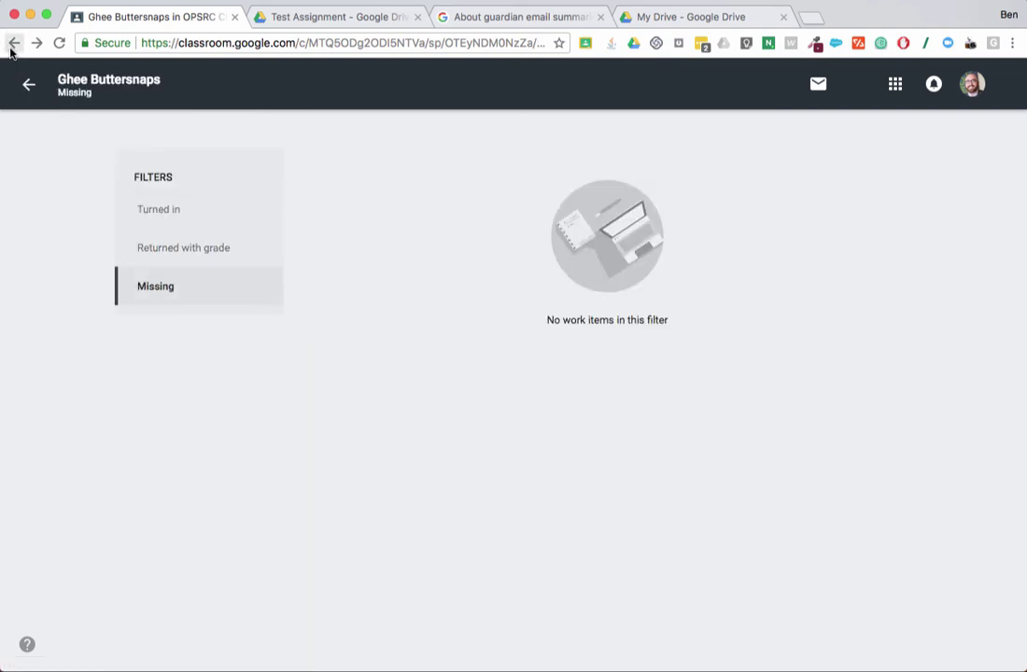
pyautogui.click(12, 46)
pyautogui.click(12, 46)
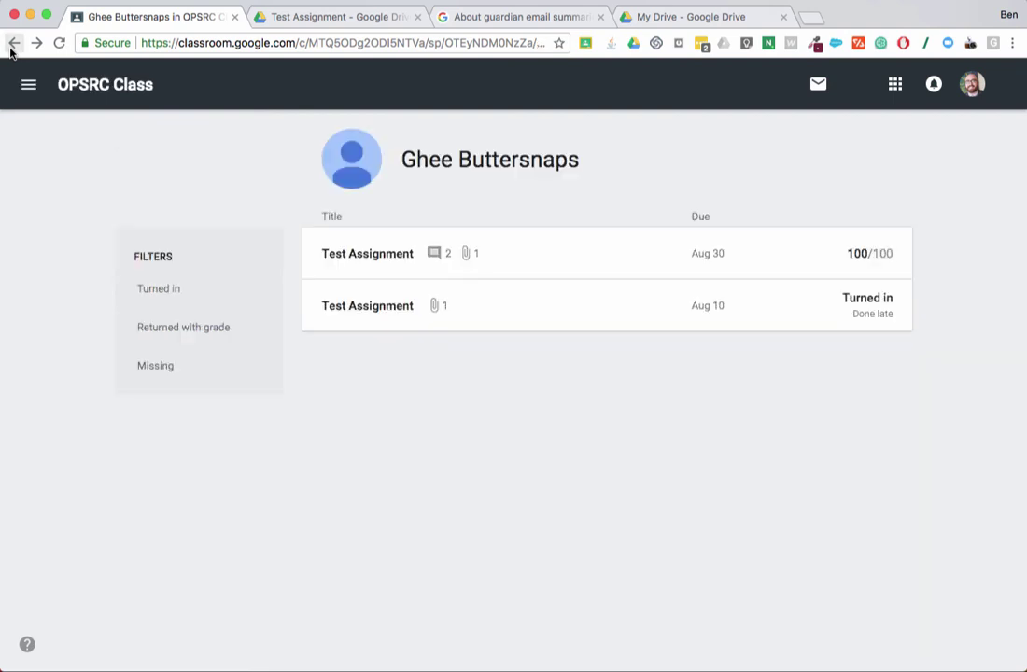
pyautogui.click(12, 46)
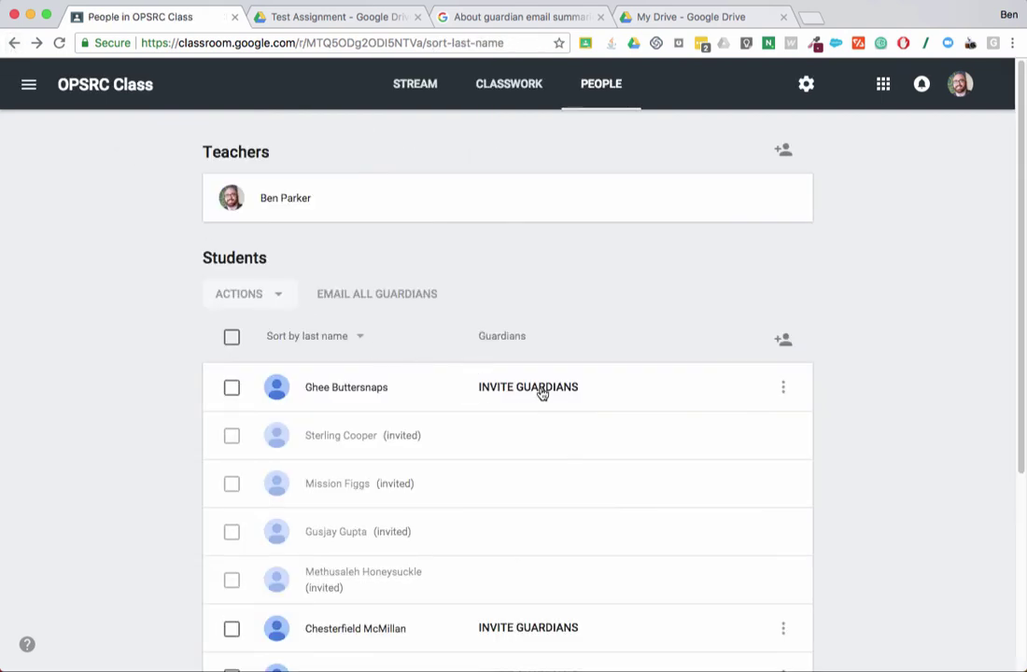
# - Open the guardian invitation for the first student, cancel it, and look through the student roster
pyautogui.click(511, 388)
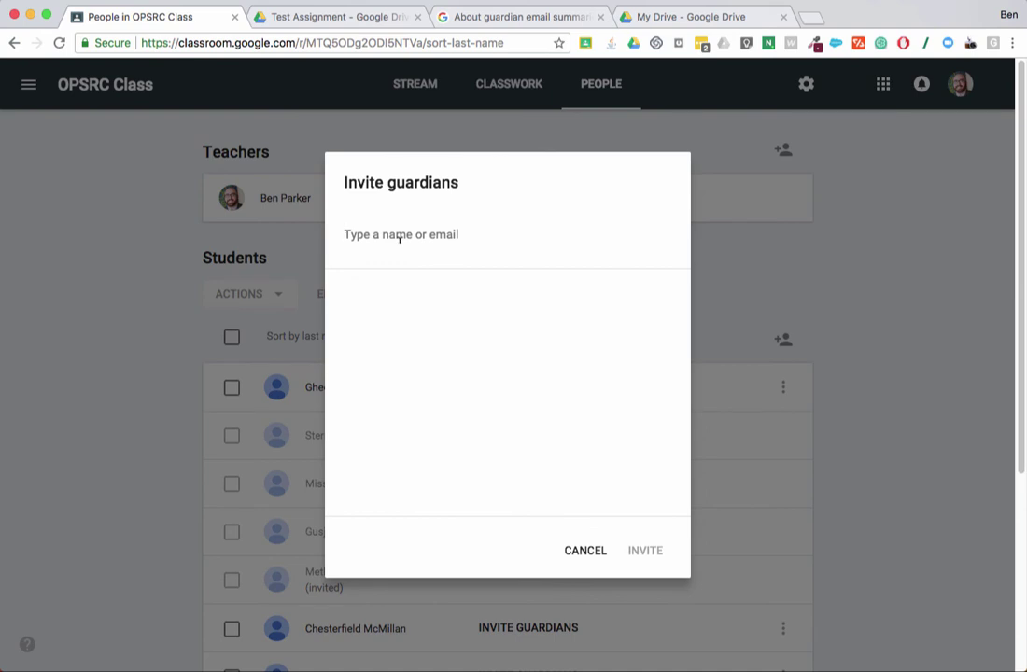
pyautogui.click(598, 551)
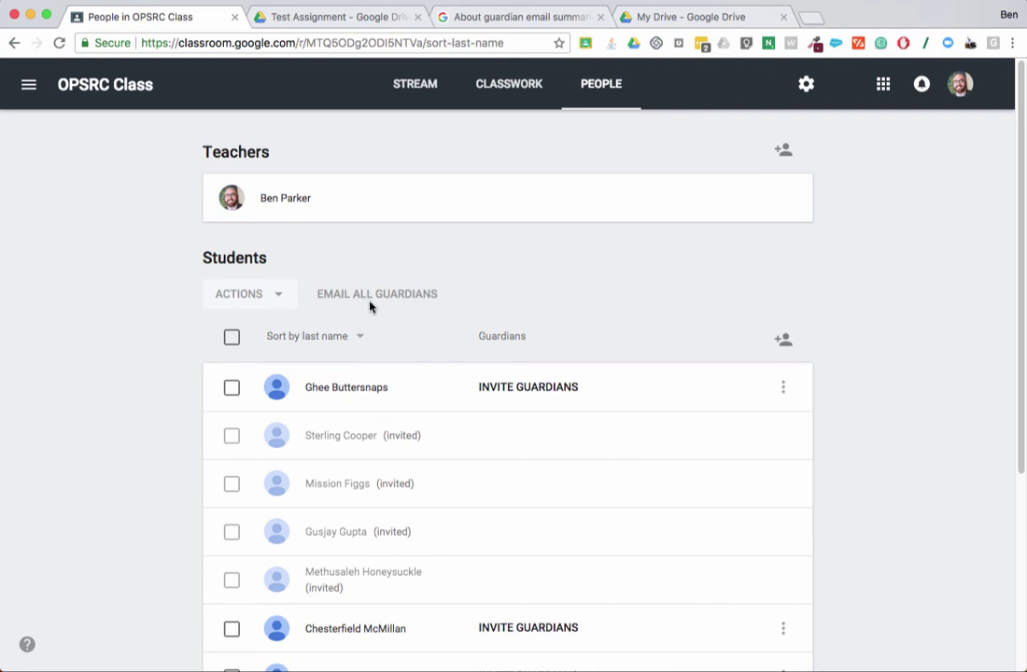
pyautogui.scroll(-2, 369, 305)
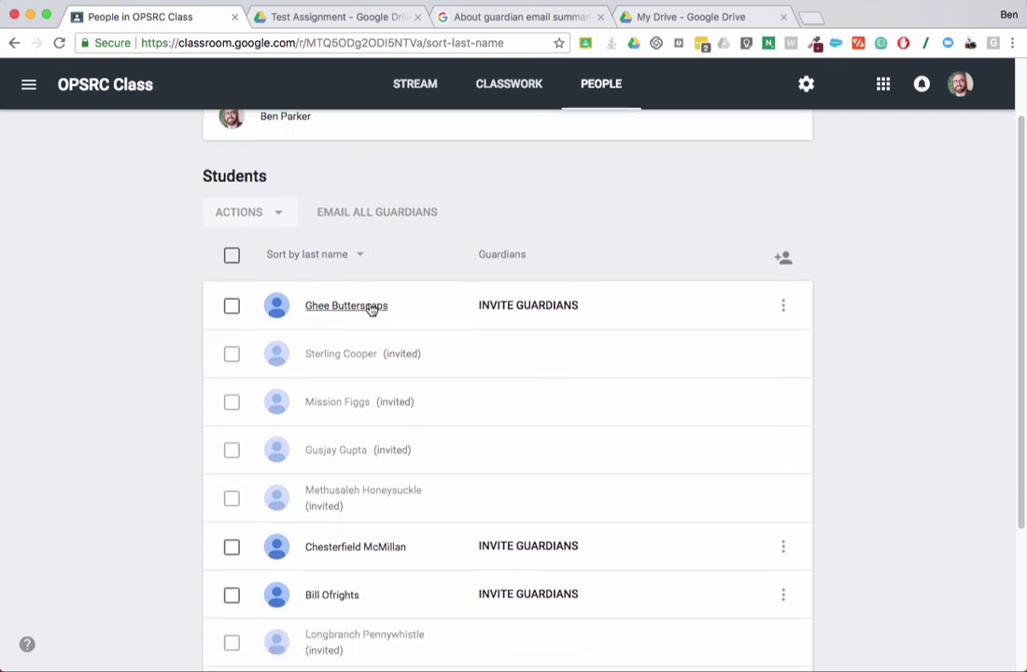
pyautogui.scroll(-4, 370, 308)
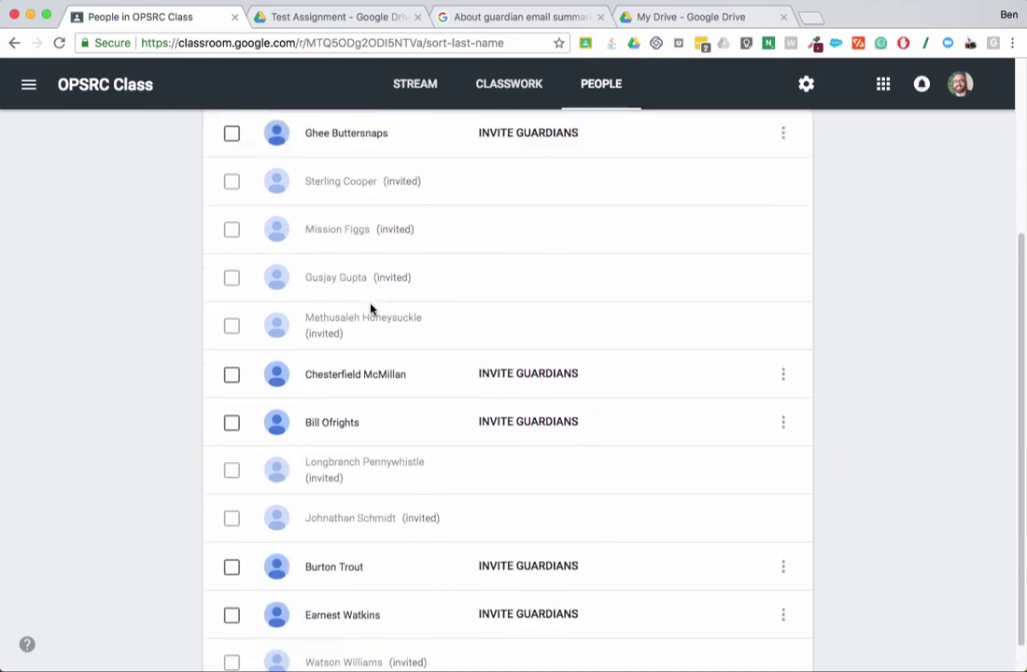
pyautogui.scroll(6, 370, 309)
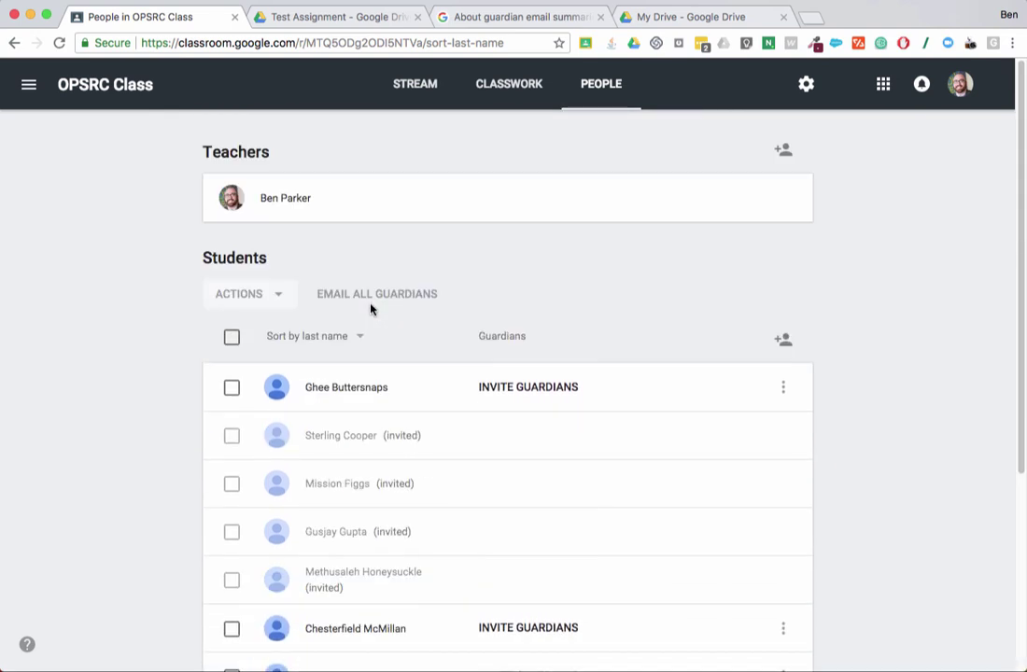
# - Open the invitation for adding another teacher, cancel it, and review the class's list of people
pyautogui.click(782, 150)
pyautogui.click(583, 553)
pyautogui.scroll(-5, 733, 327)
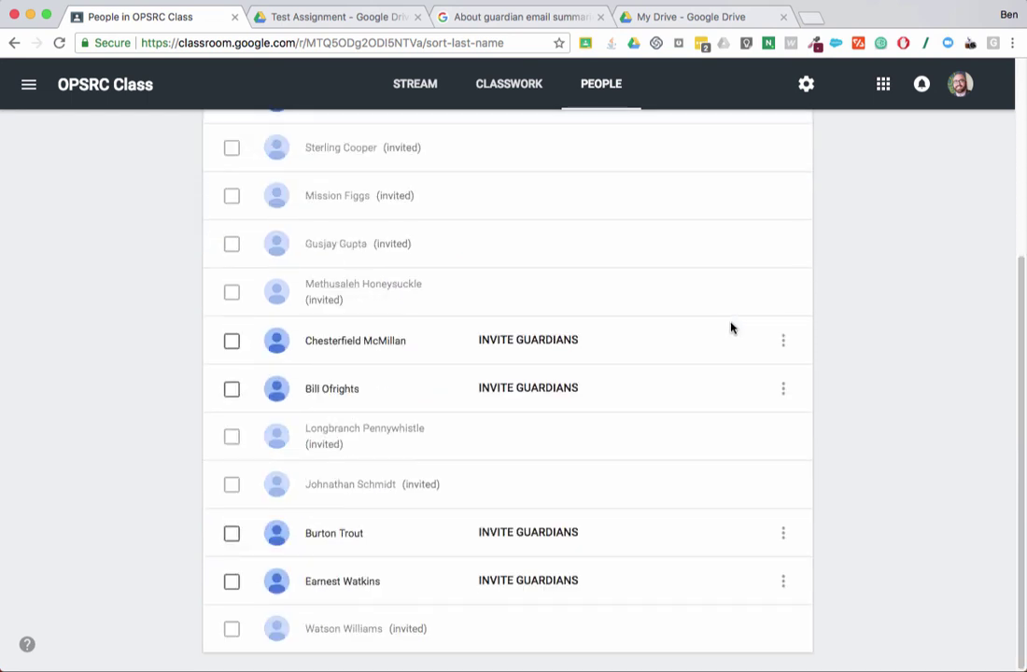
pyautogui.scroll(5, 726, 328)
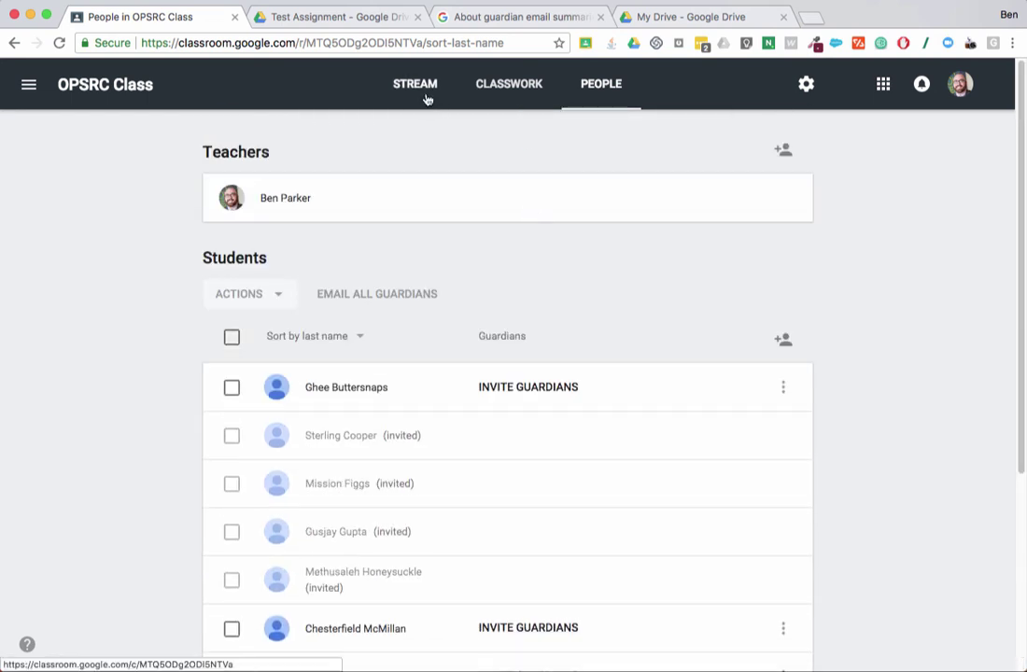
# - Return to the OPSRC Class stream and go to the overview of all classes
pyautogui.click(425, 97)
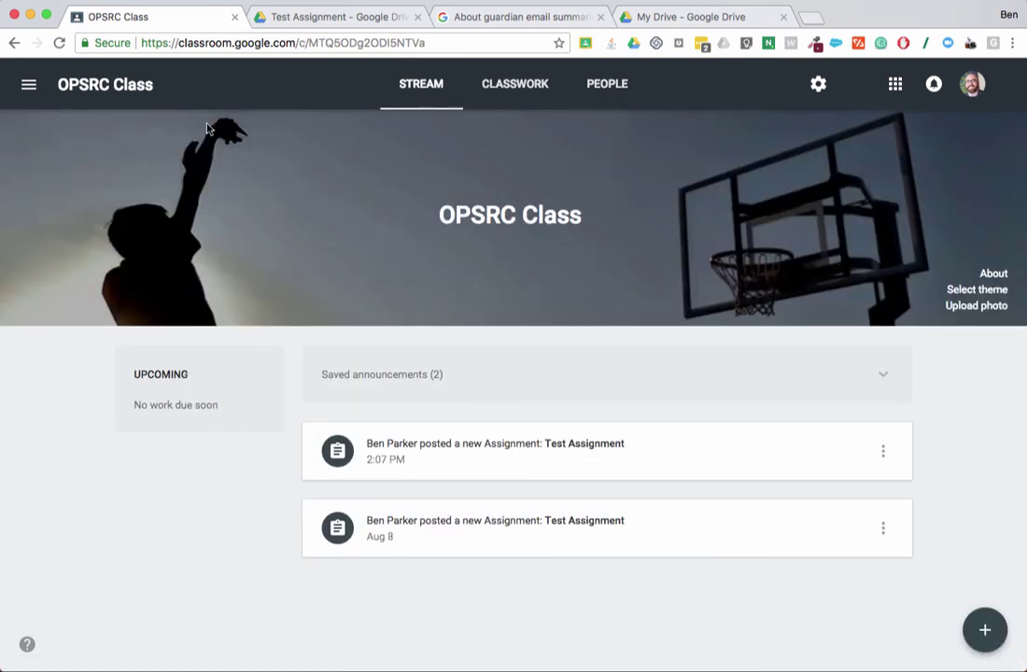
pyautogui.click(29, 93)
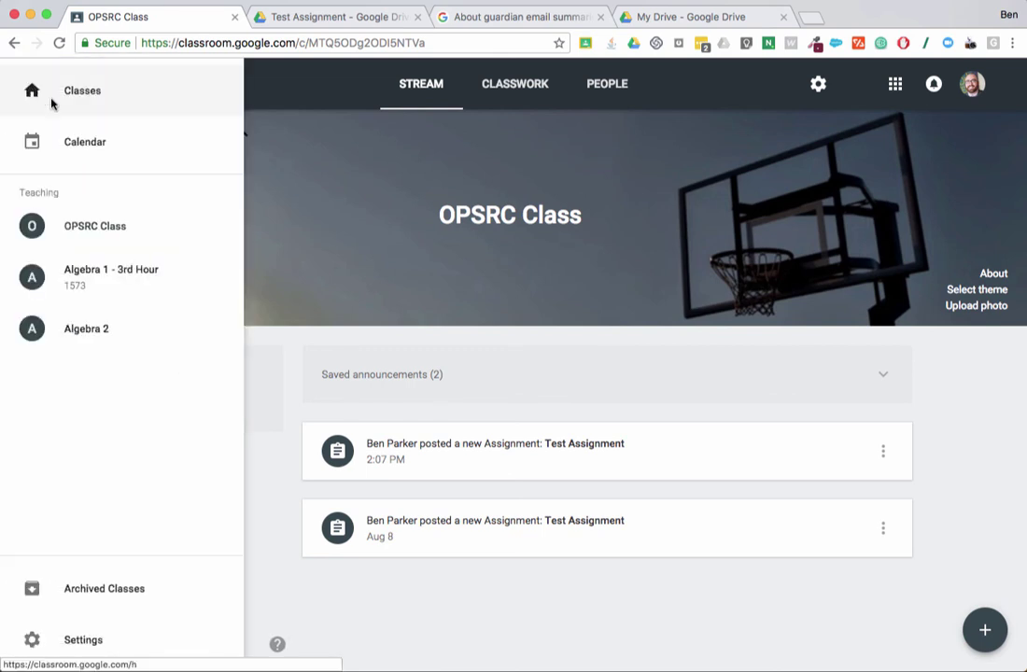
pyautogui.click(101, 101)
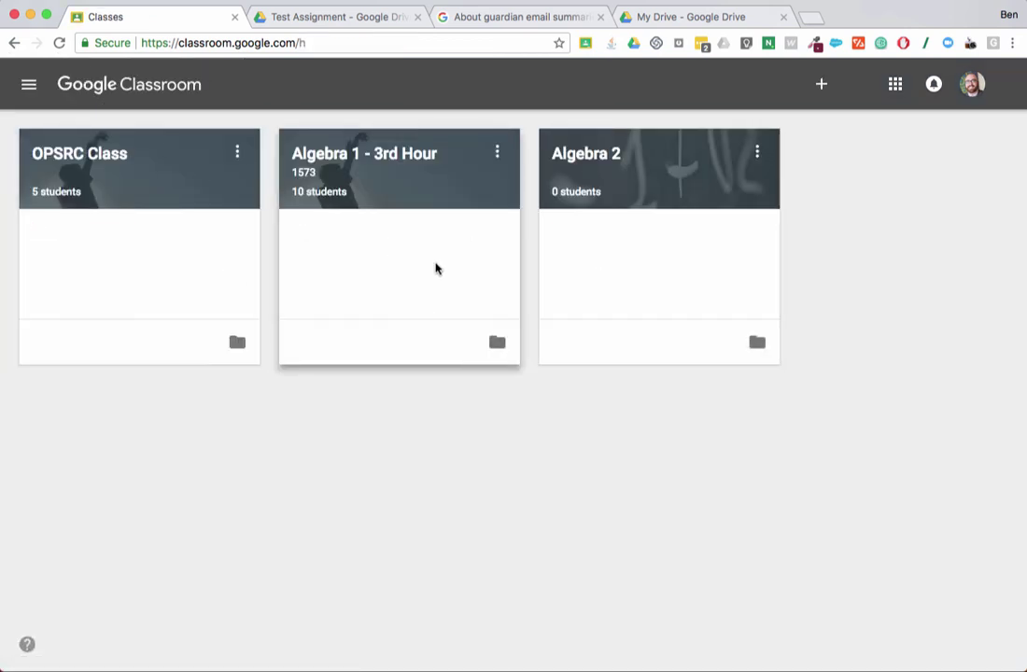
# - View the Classroom calendar for Aug 26 - Sep 1, 2018, and filter it to Algebra 1 - 3rd Hour
pyautogui.click(29, 84)
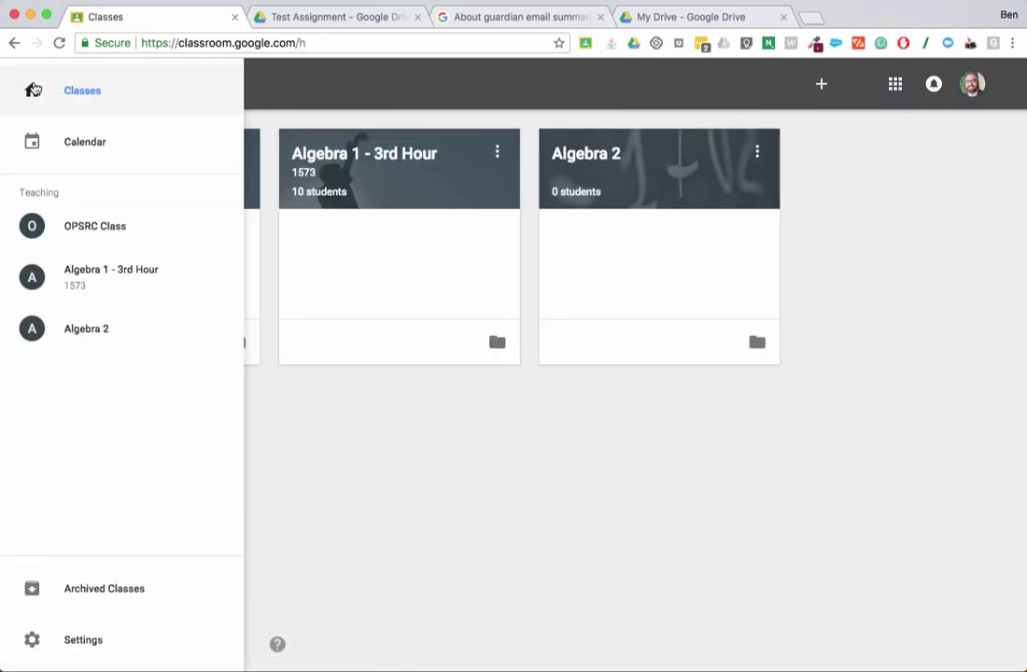
pyautogui.click(93, 161)
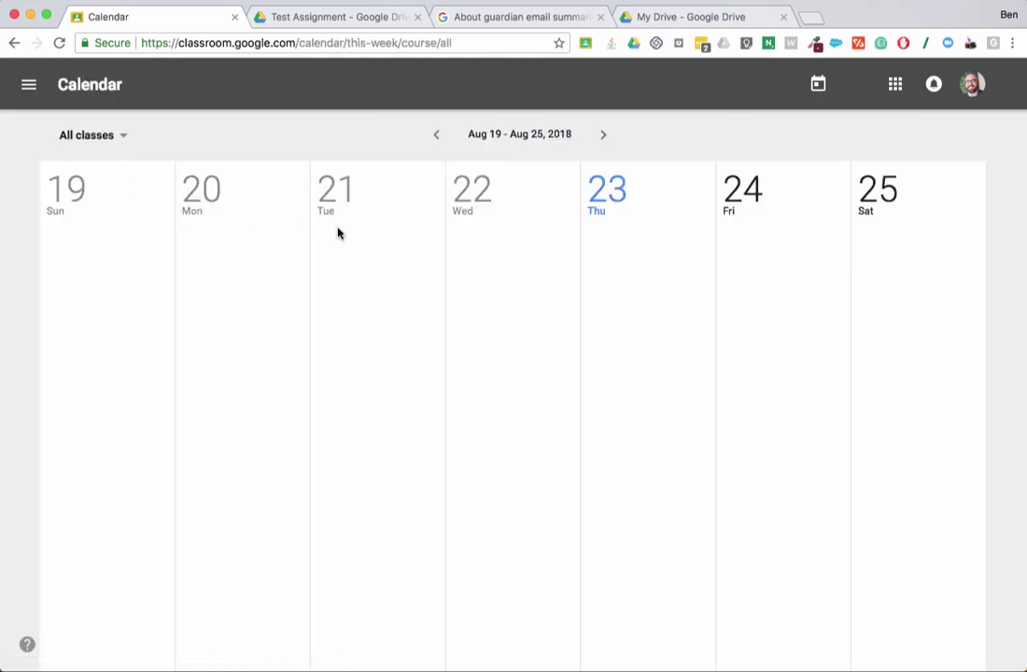
pyautogui.click(600, 138)
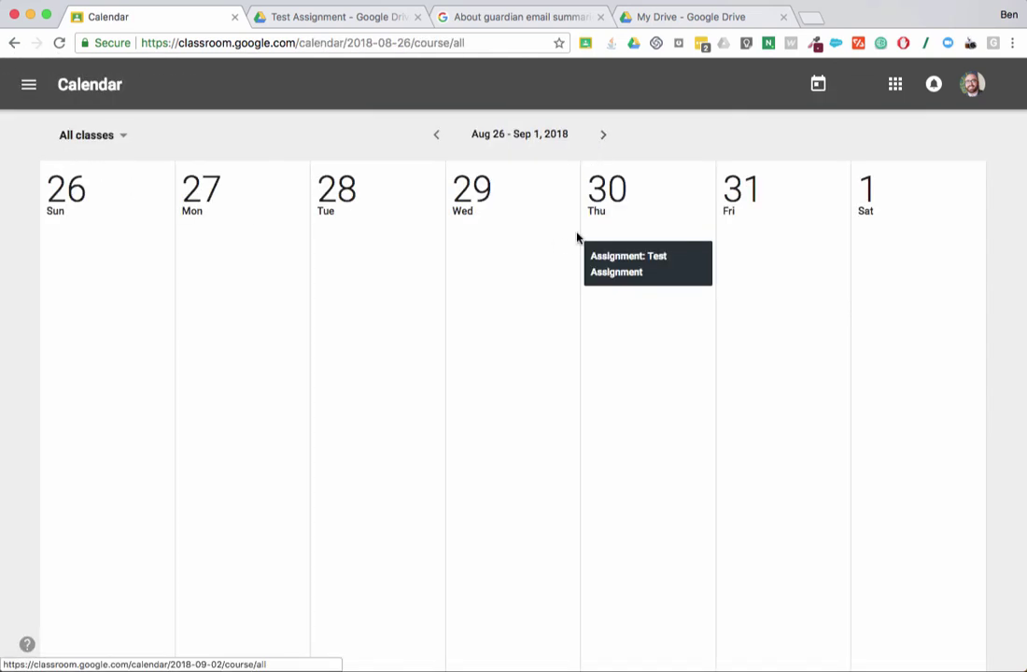
pyautogui.click(98, 134)
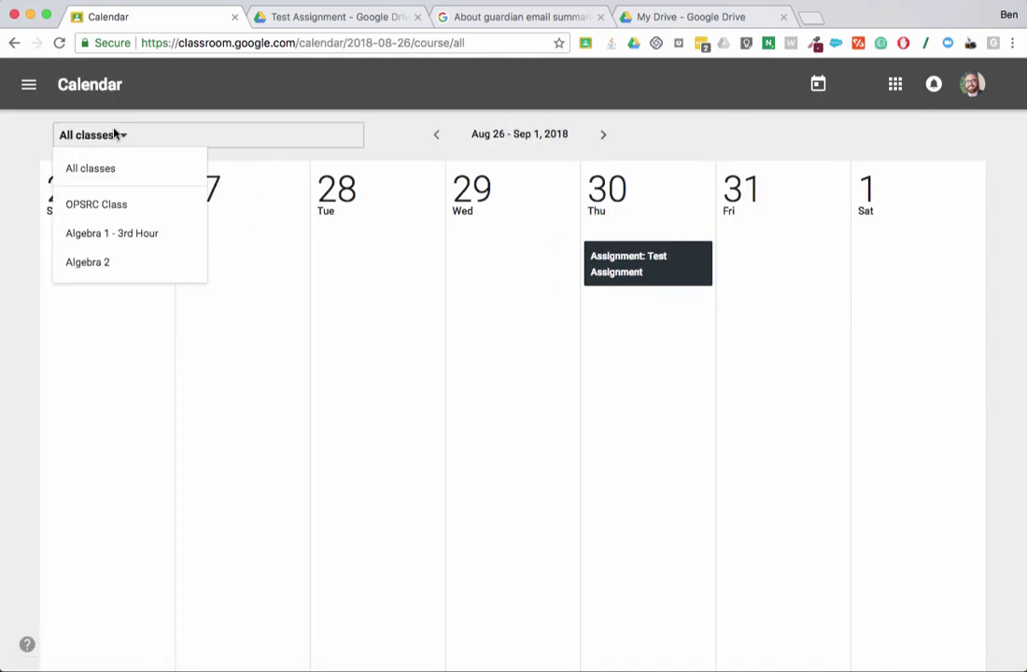
pyautogui.click(119, 235)
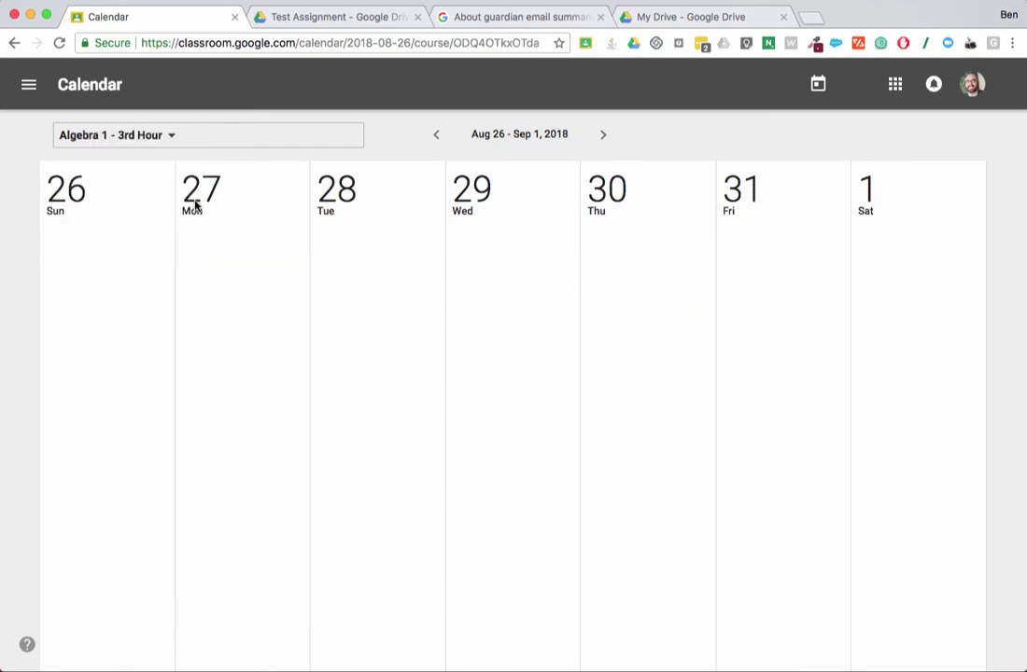
# - Return to the overview of classes and archive the Algebra 2 class
pyautogui.click(29, 85)
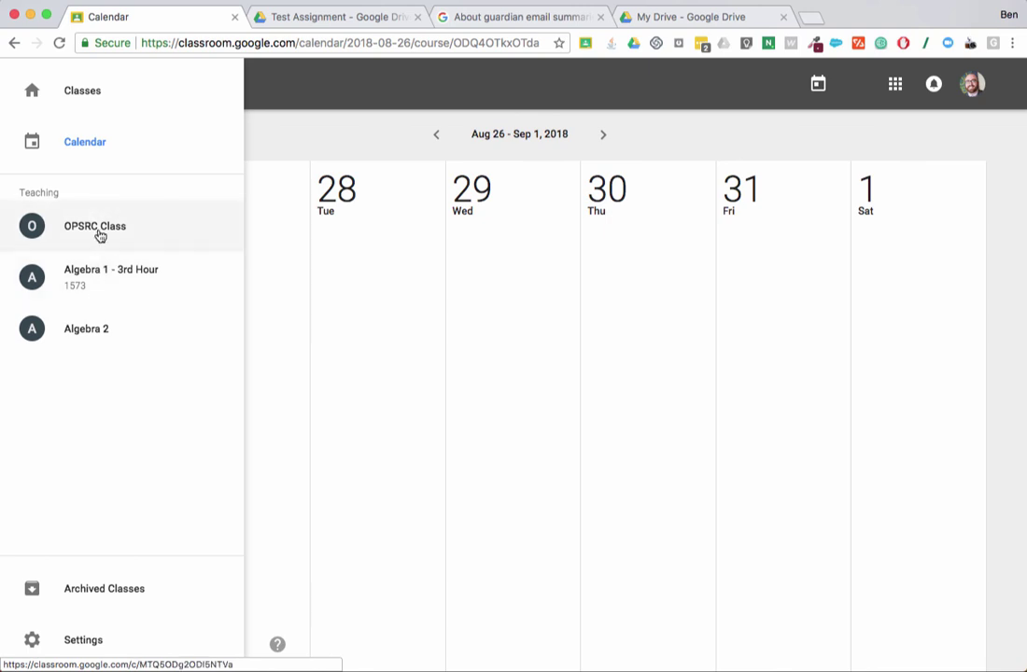
pyautogui.click(82, 102)
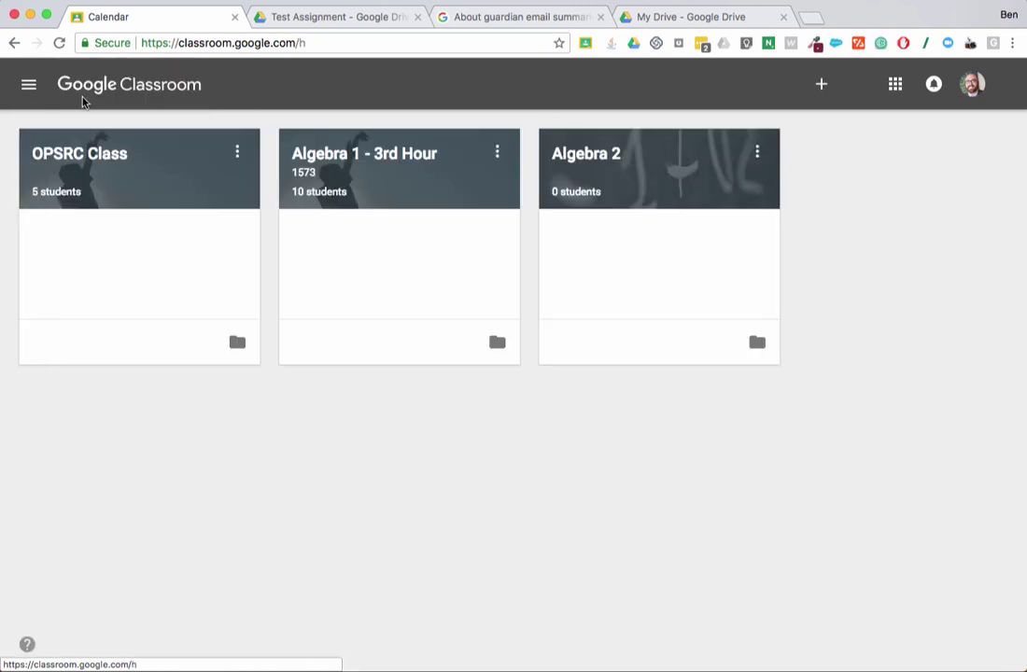
pyautogui.click(757, 155)
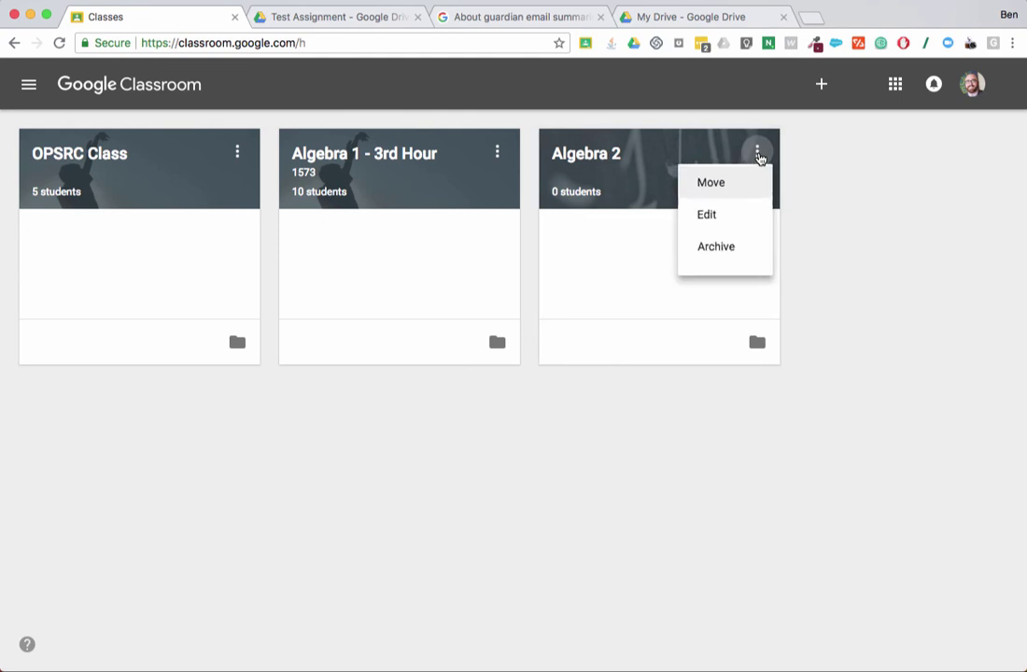
pyautogui.click(728, 266)
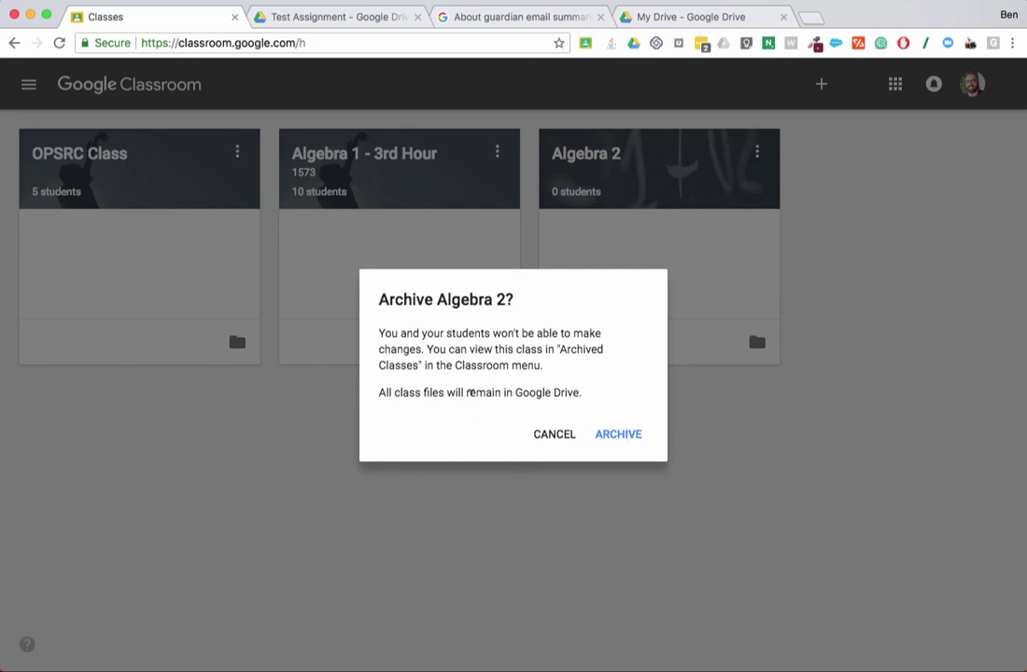
pyautogui.click(616, 435)
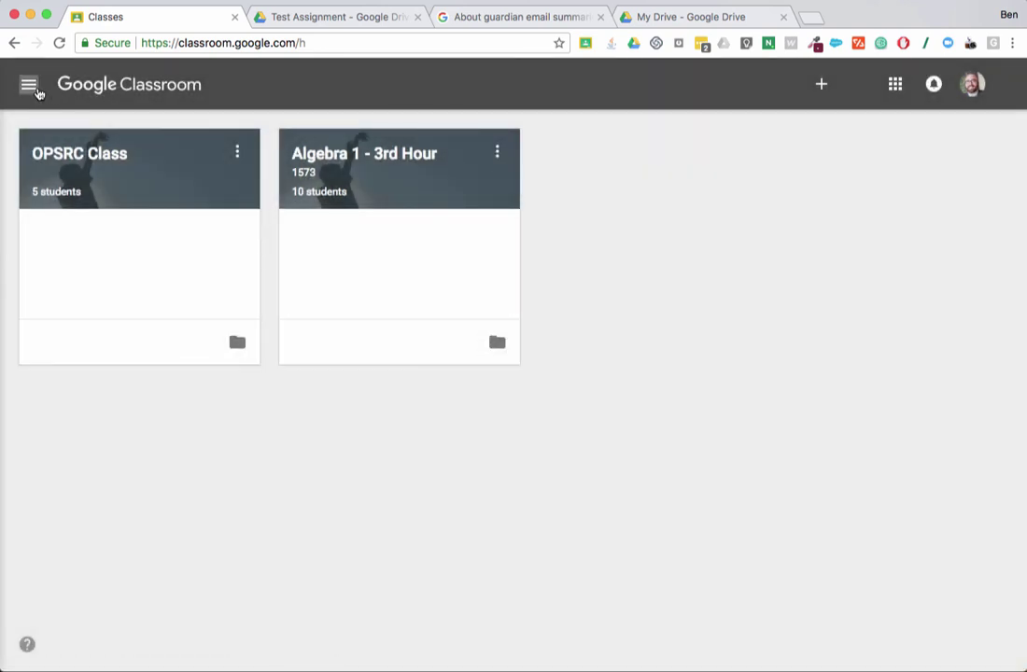
# - Open the archived classes, view the options available for Algebra 2, and dismiss them without choosing one
pyautogui.click(28, 84)
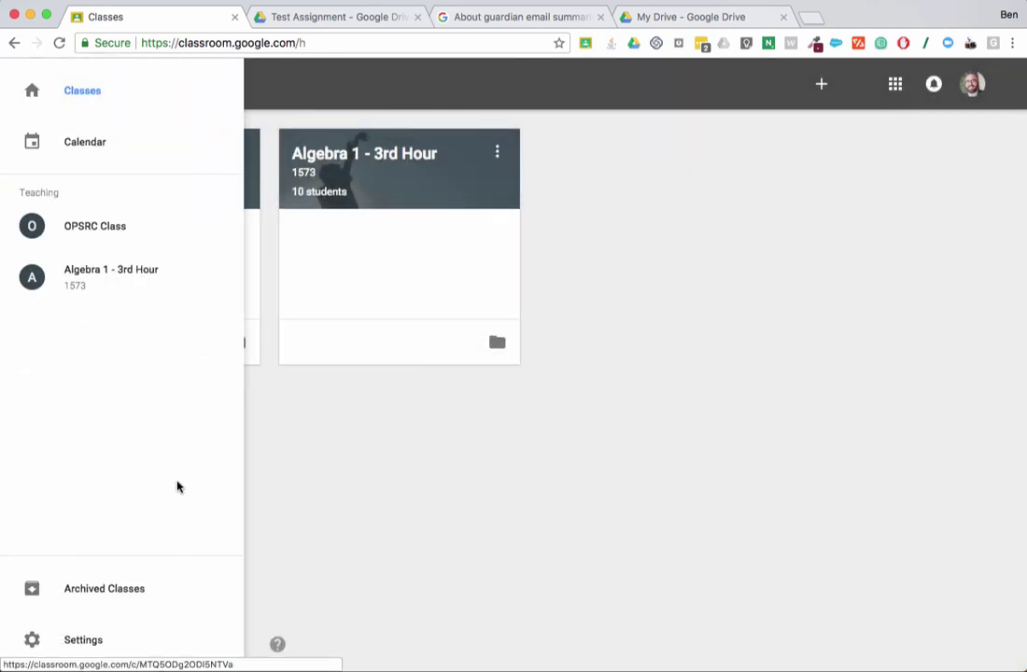
pyautogui.click(148, 610)
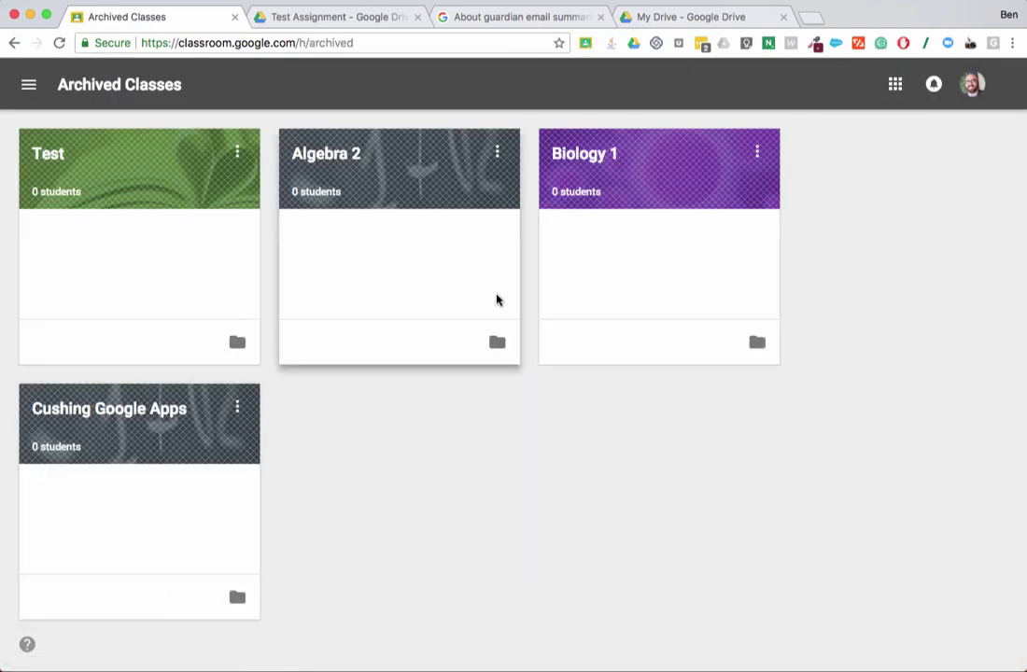
pyautogui.click(498, 153)
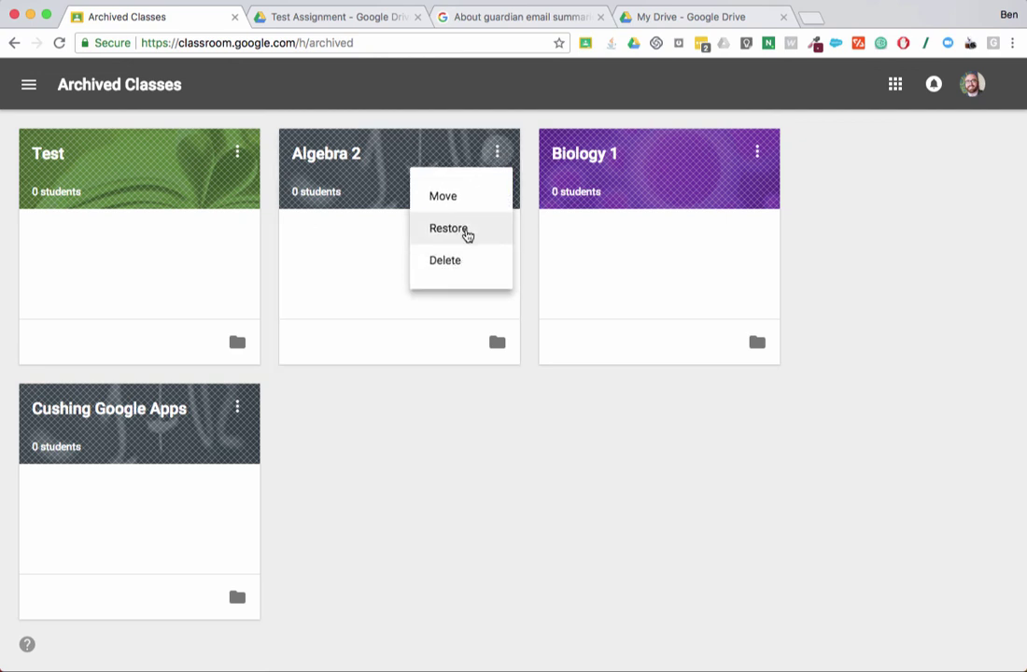
pyautogui.click(418, 403)
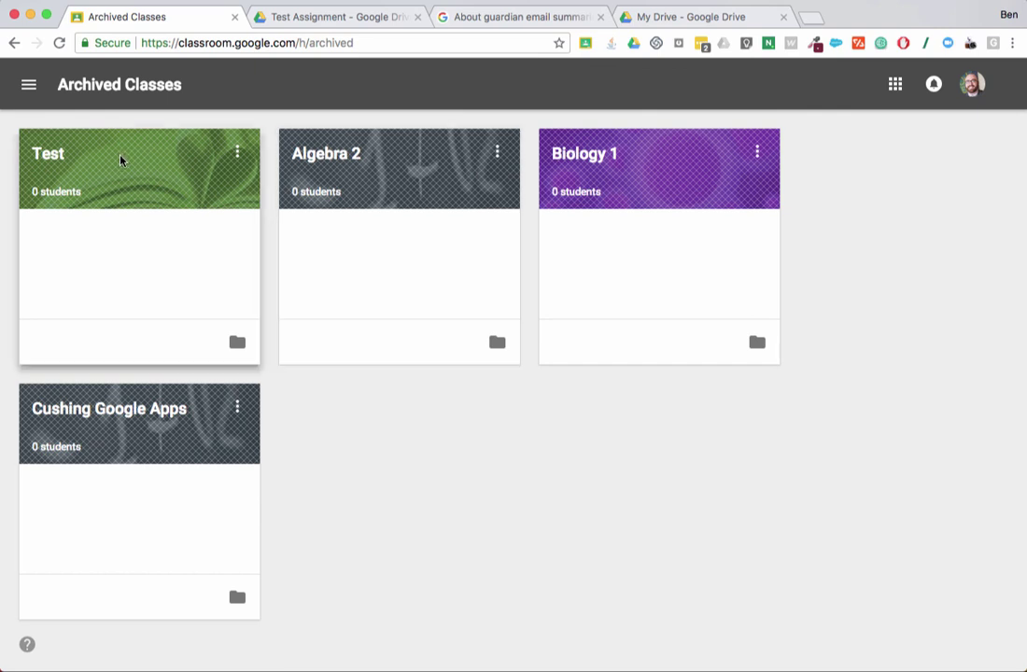
# - Open the general Classroom settings and review the profile and notification options
pyautogui.click(27, 87)
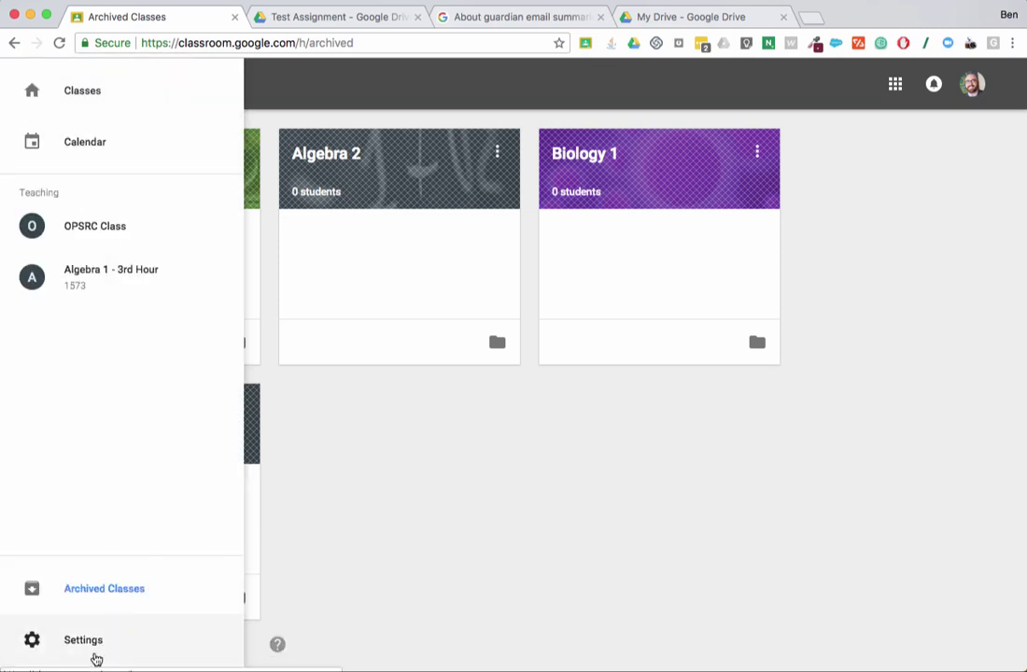
pyautogui.click(95, 657)
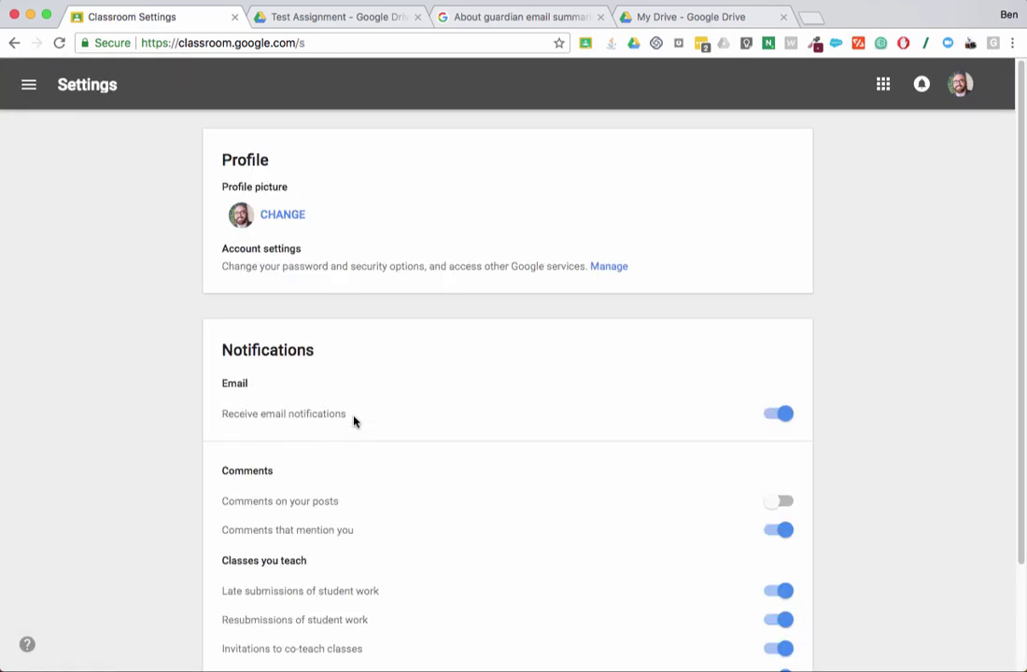
pyautogui.scroll(-3, 353, 422)
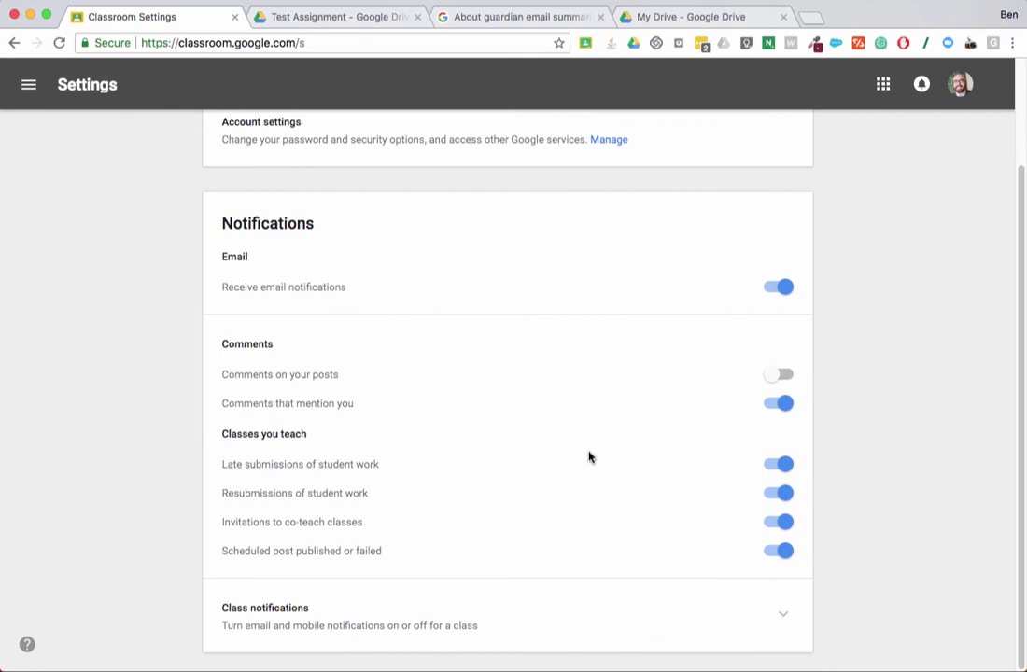
pyautogui.scroll(1, 626, 452)
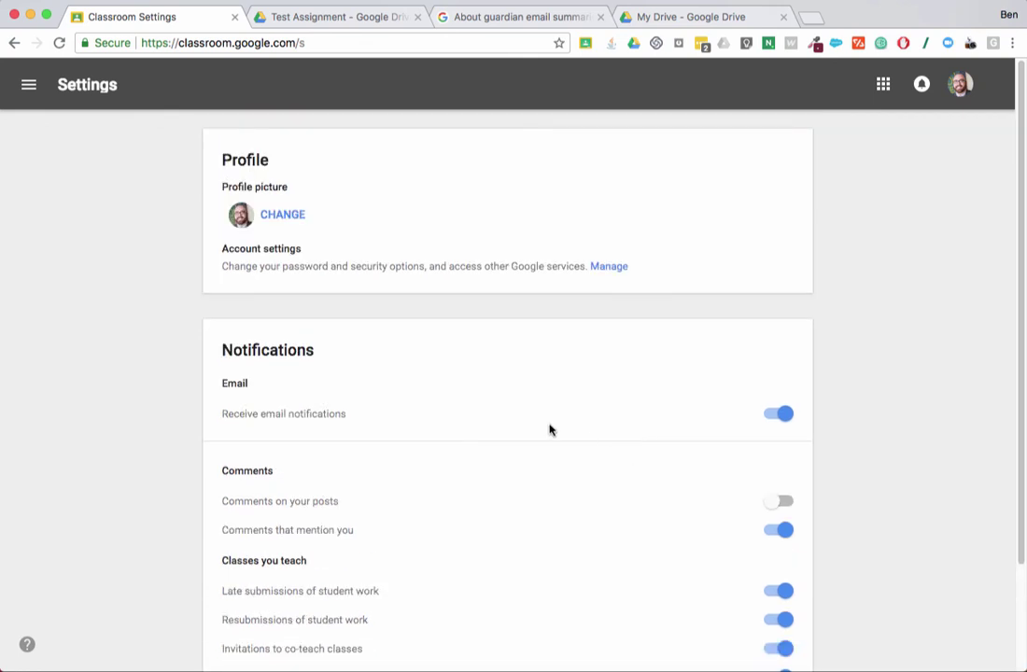
# - Return to the overview of classes, view the help options, and open the feedback form and cancel it without sending
pyautogui.click(23, 93)
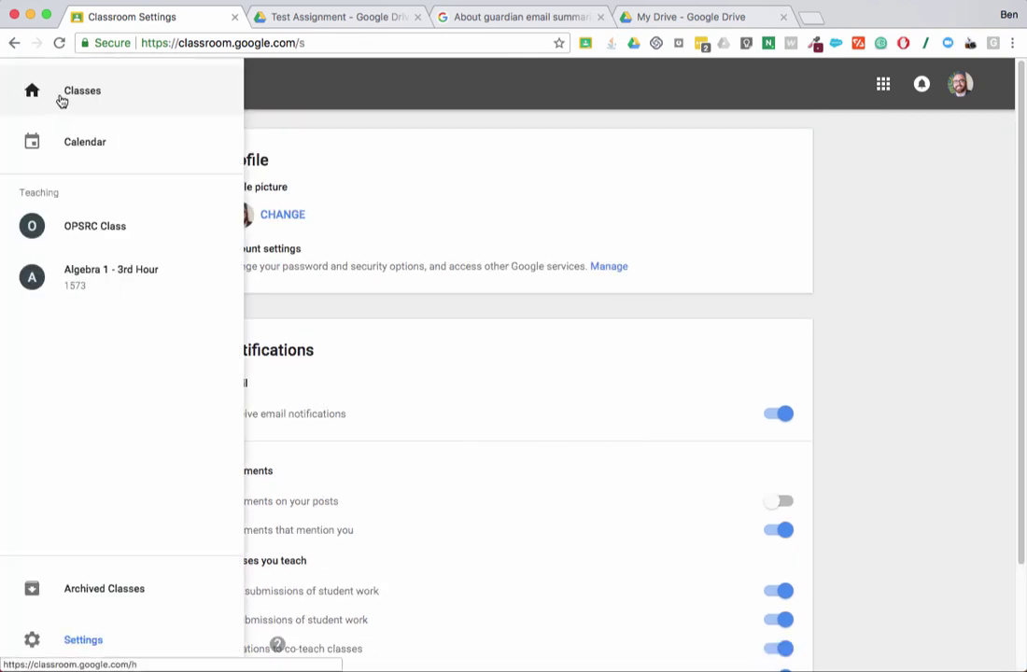
pyautogui.click(58, 94)
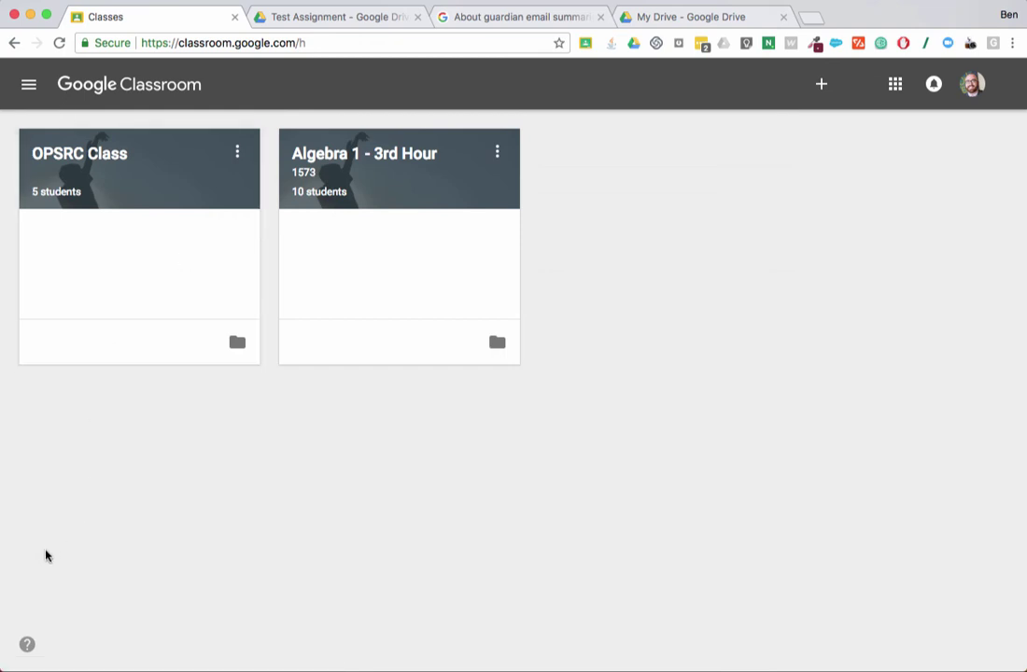
pyautogui.click(28, 646)
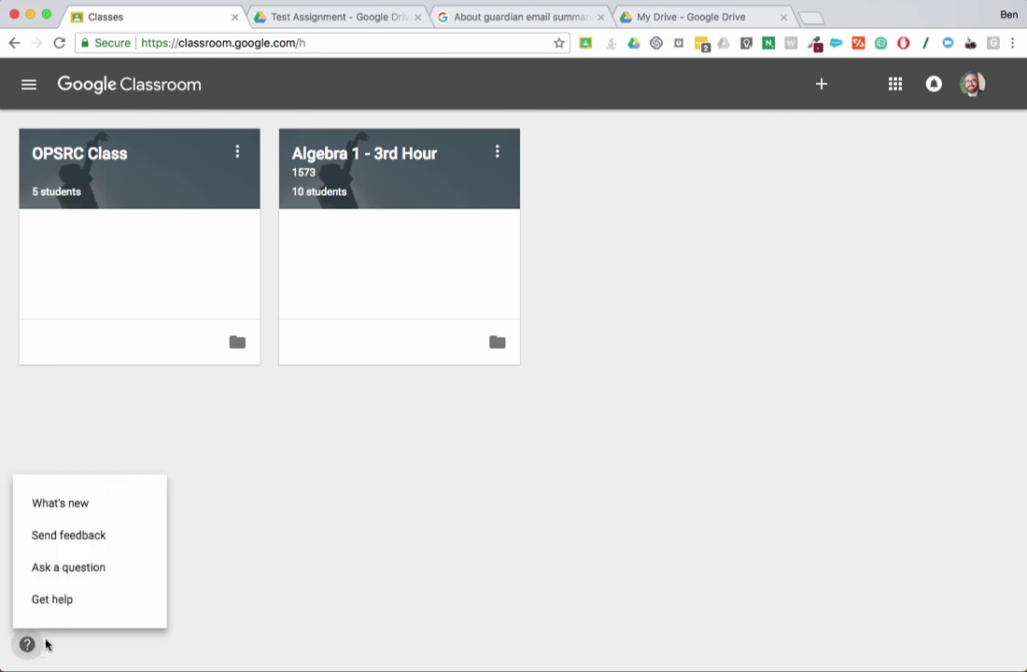
pyautogui.click(135, 525)
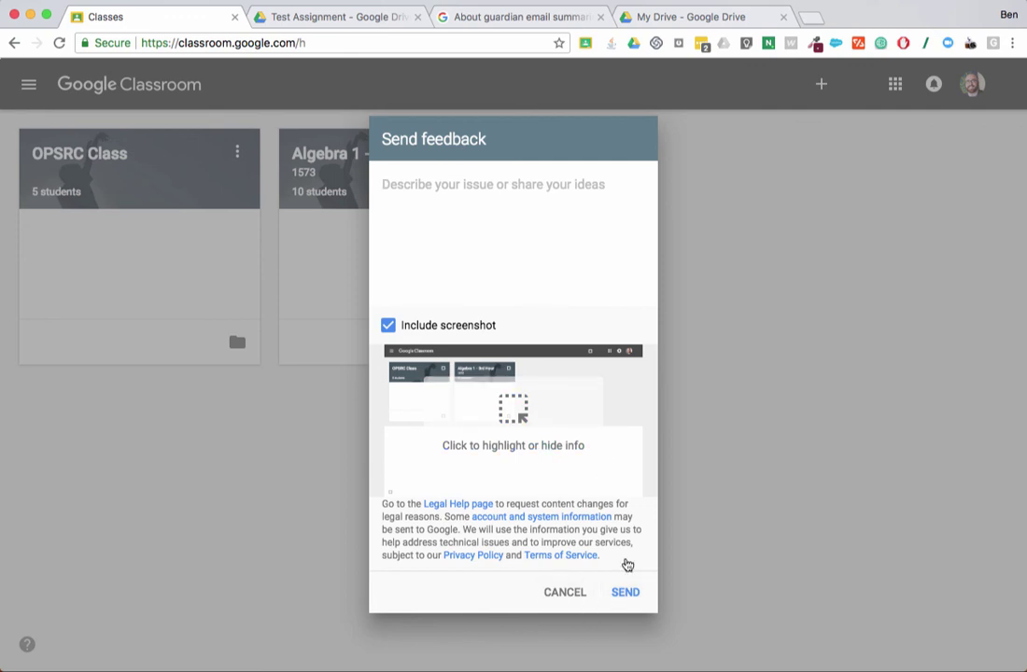
pyautogui.click(565, 592)
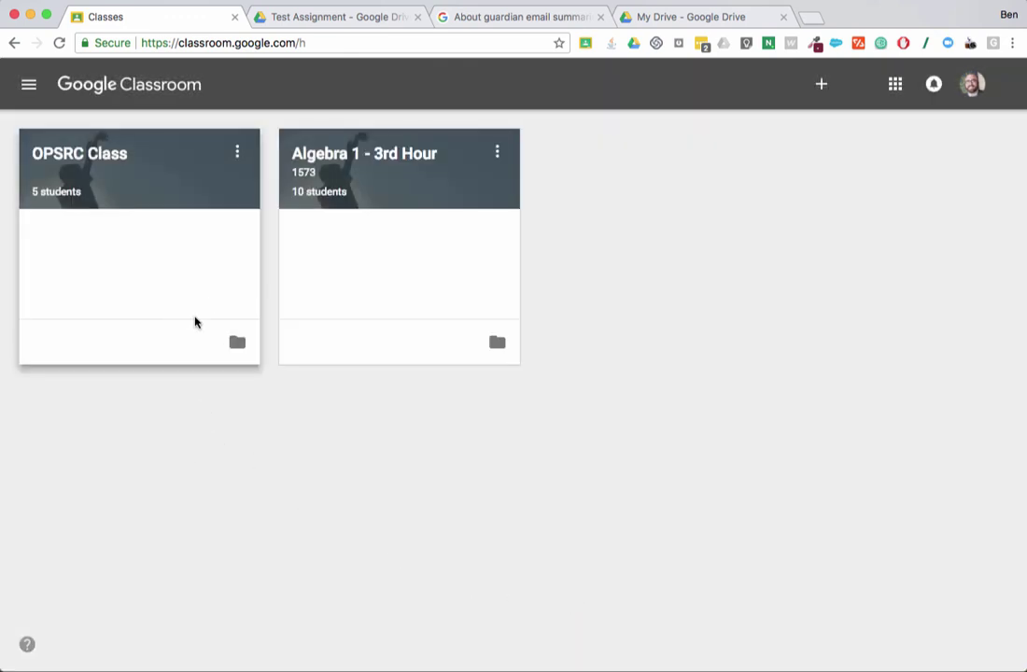
# - Open the classwork of the OPSRC Class and start creating a new question
pyautogui.click(107, 142)
pyautogui.click(499, 95)
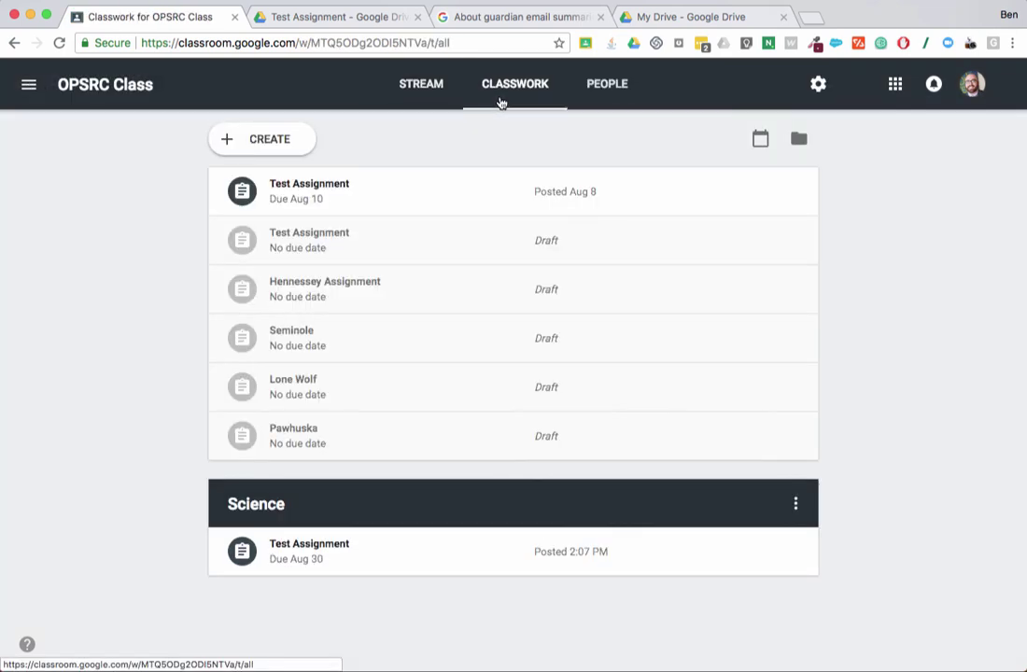
pyautogui.click(276, 141)
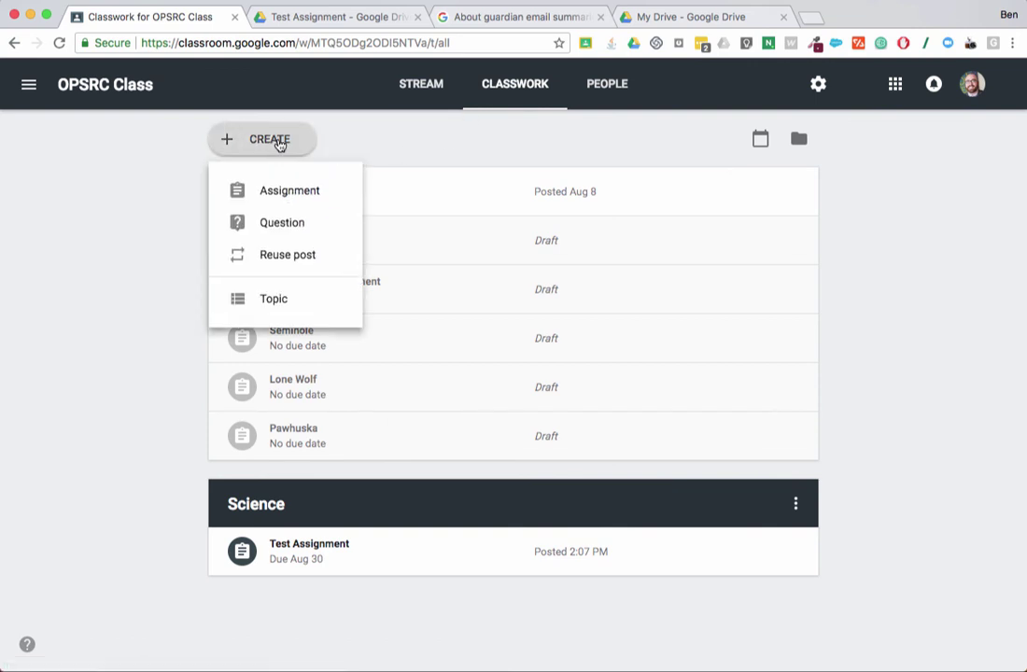
pyautogui.click(285, 232)
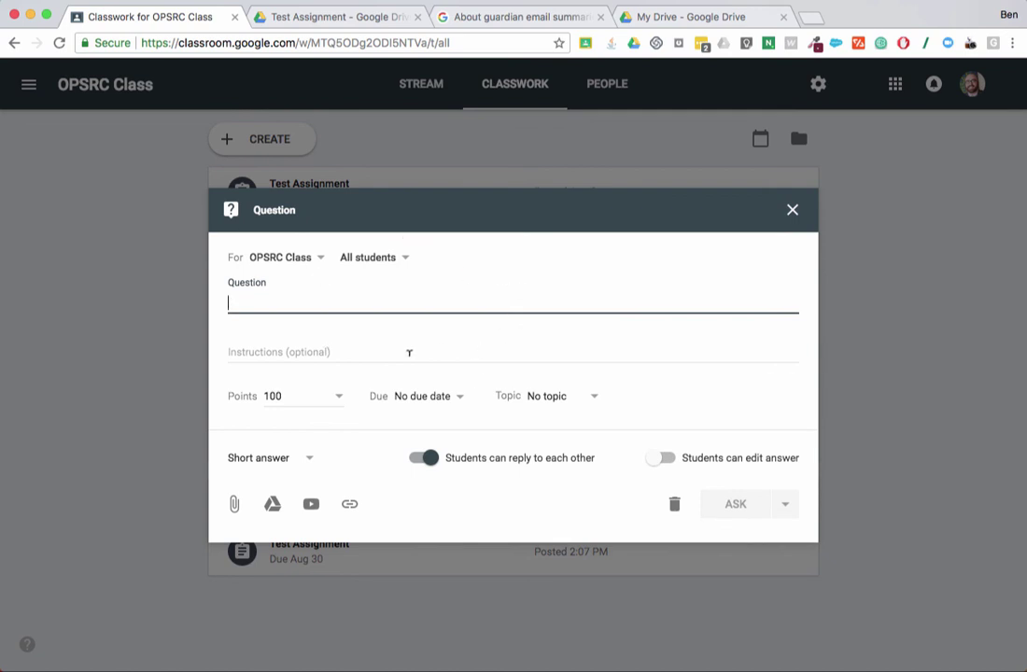
# - Make the question multiple choice and ungraded, and close the form without asking it
pyautogui.click(280, 459)
pyautogui.click(294, 487)
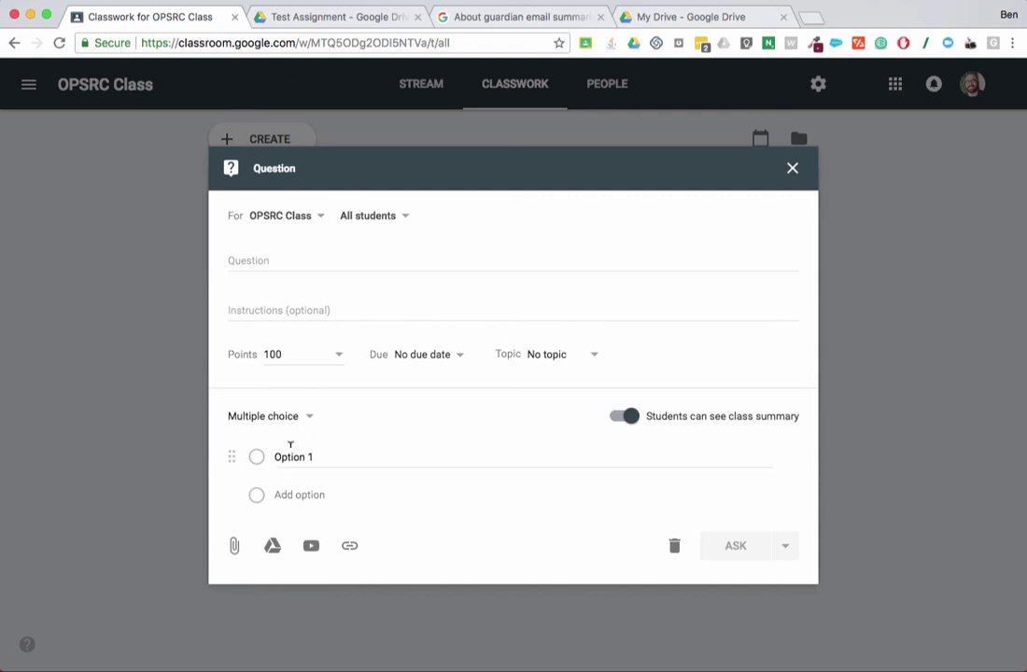
pyautogui.click(322, 361)
pyautogui.click(299, 386)
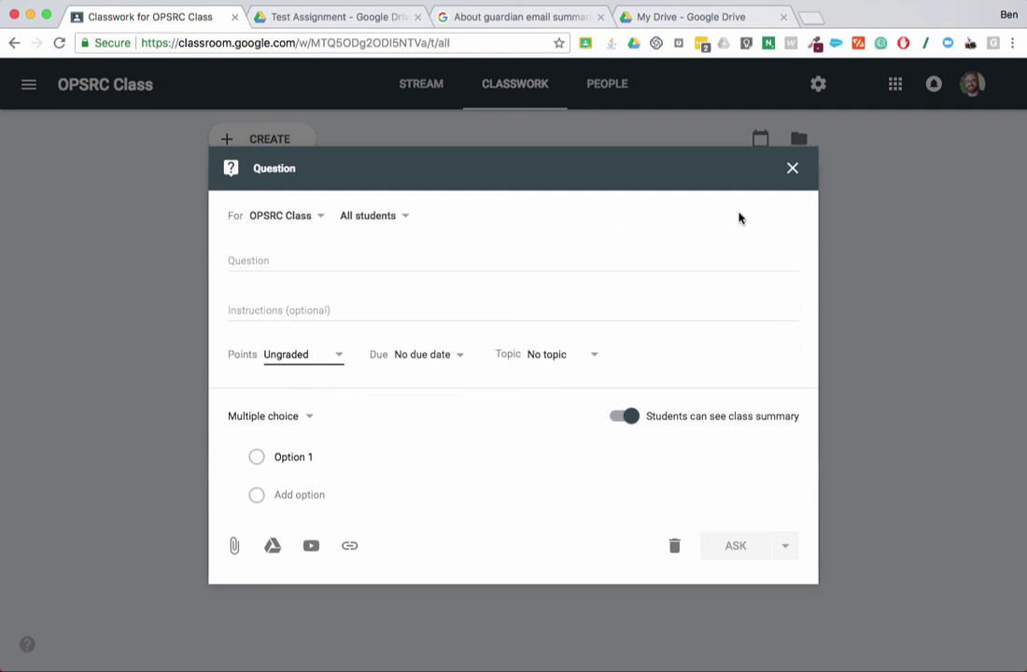
pyautogui.click(794, 168)
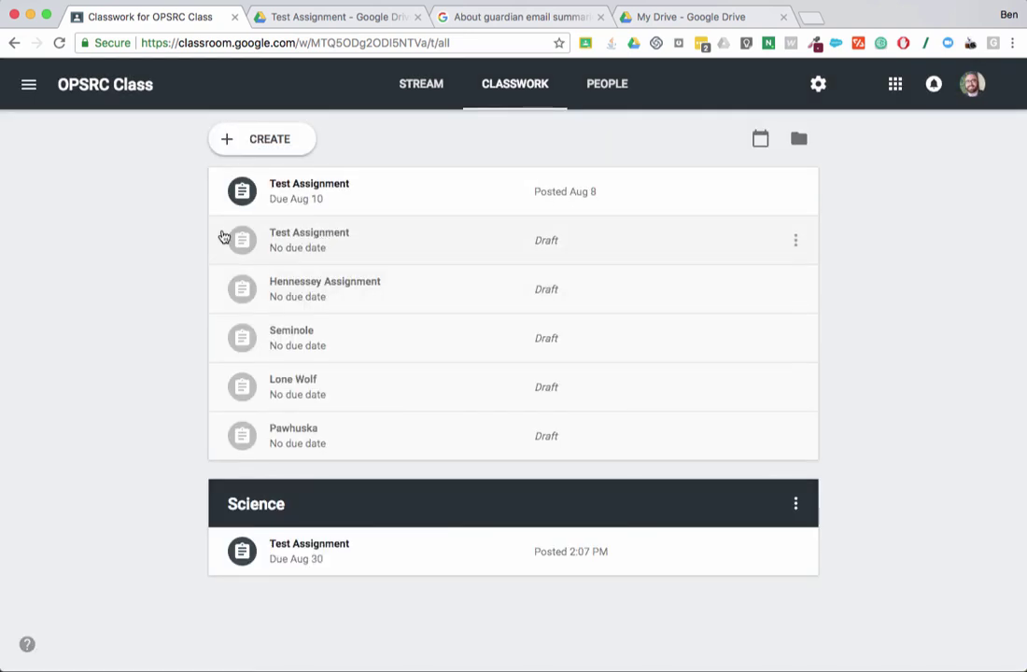
# - Start reusing a post, browse the posts of Algebra 1 - 3rd Hour, and go back to the class selection
pyautogui.click(249, 144)
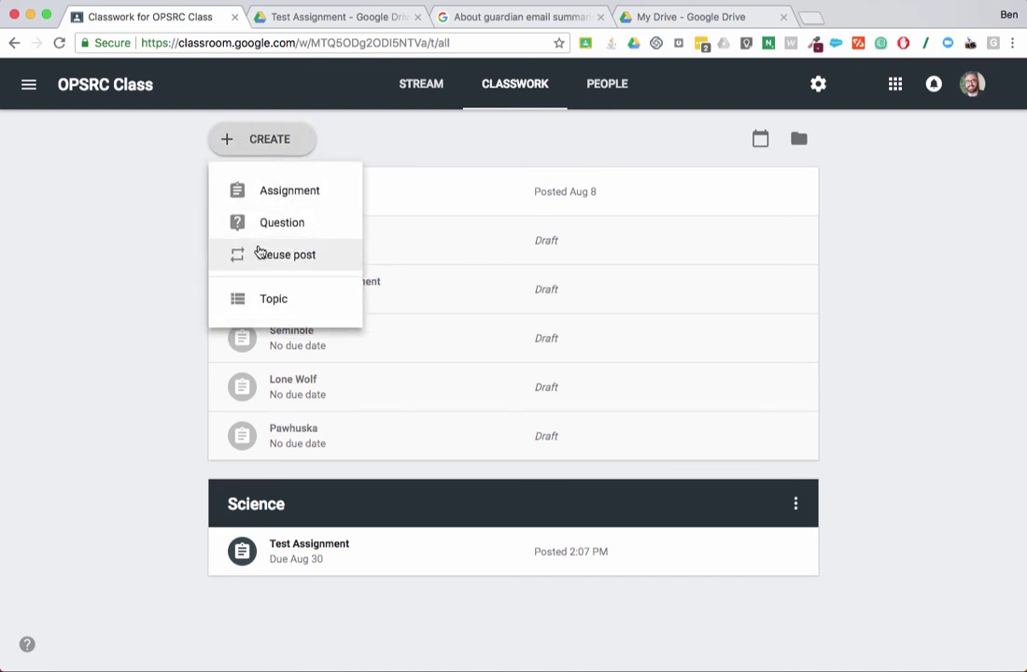
pyautogui.click(259, 255)
pyautogui.click(242, 252)
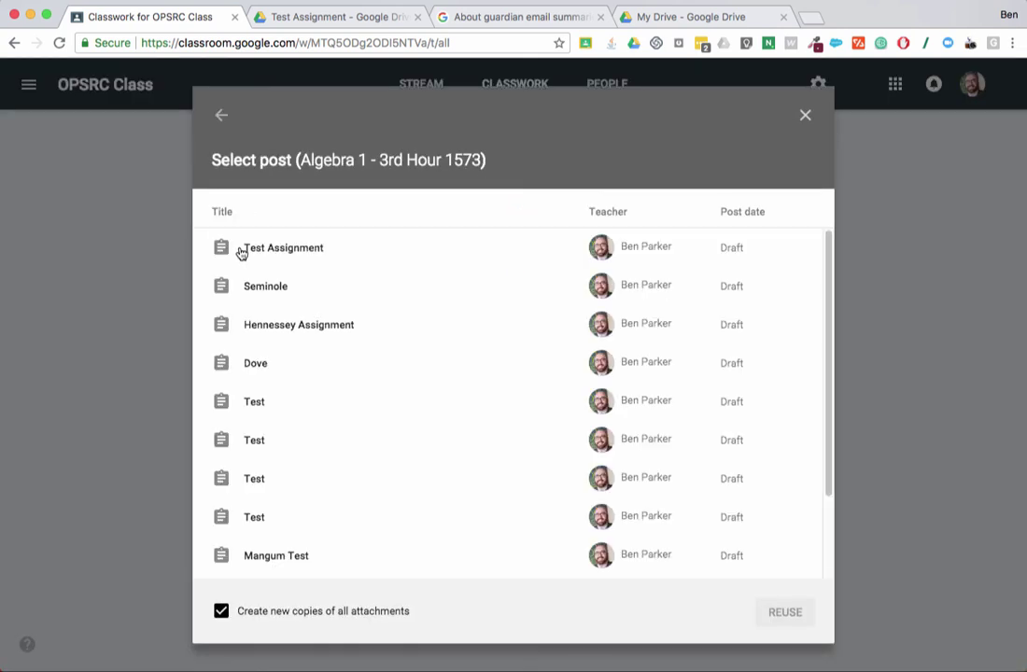
pyautogui.scroll(-15, 312, 273)
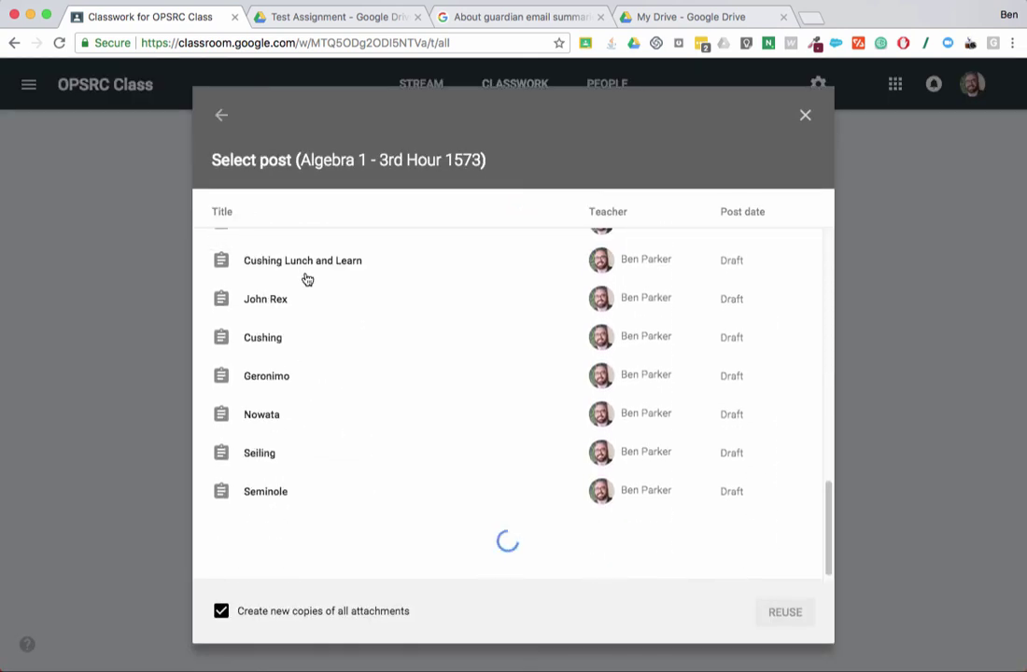
pyautogui.scroll(-10, 307, 276)
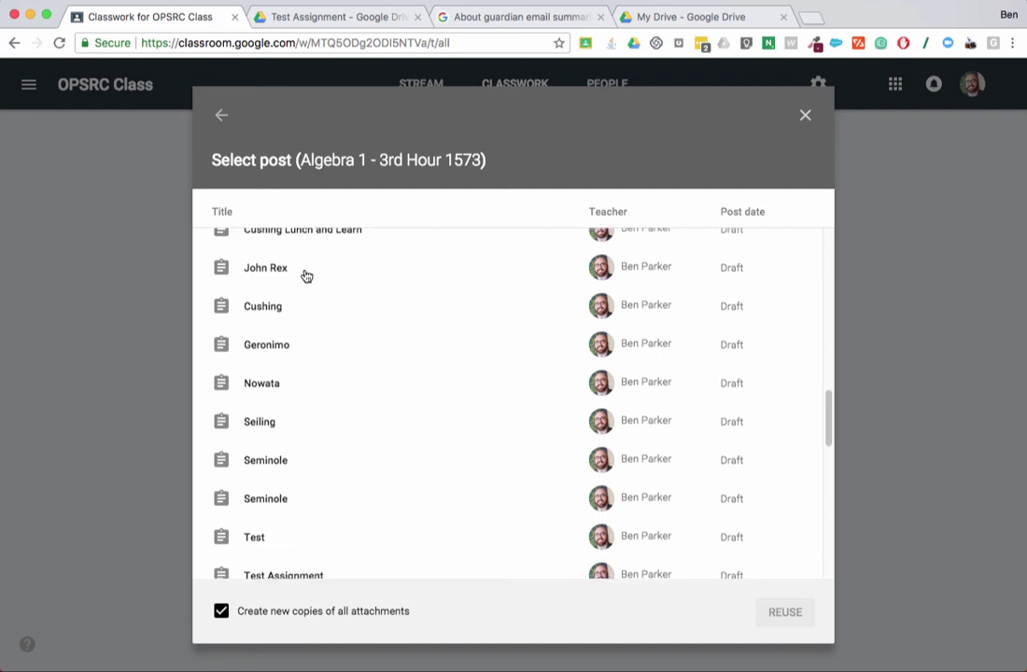
pyautogui.click(223, 115)
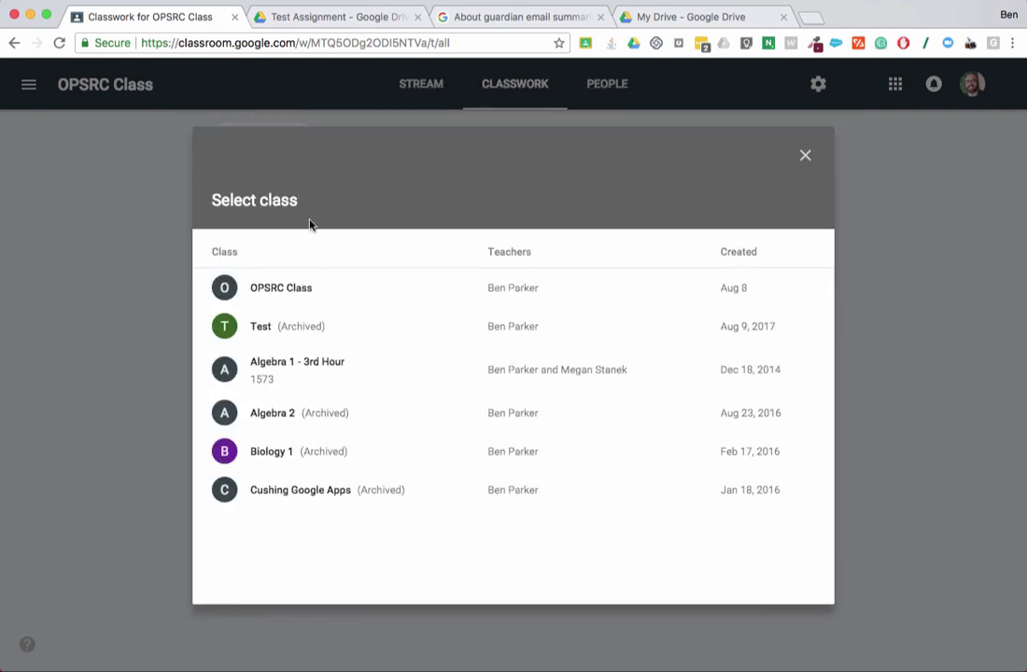
# - Reuse the SMPS Quiz from the archived Algebra 2 class with new copies of all attachments, and close the form without assigning it
pyautogui.click(316, 422)
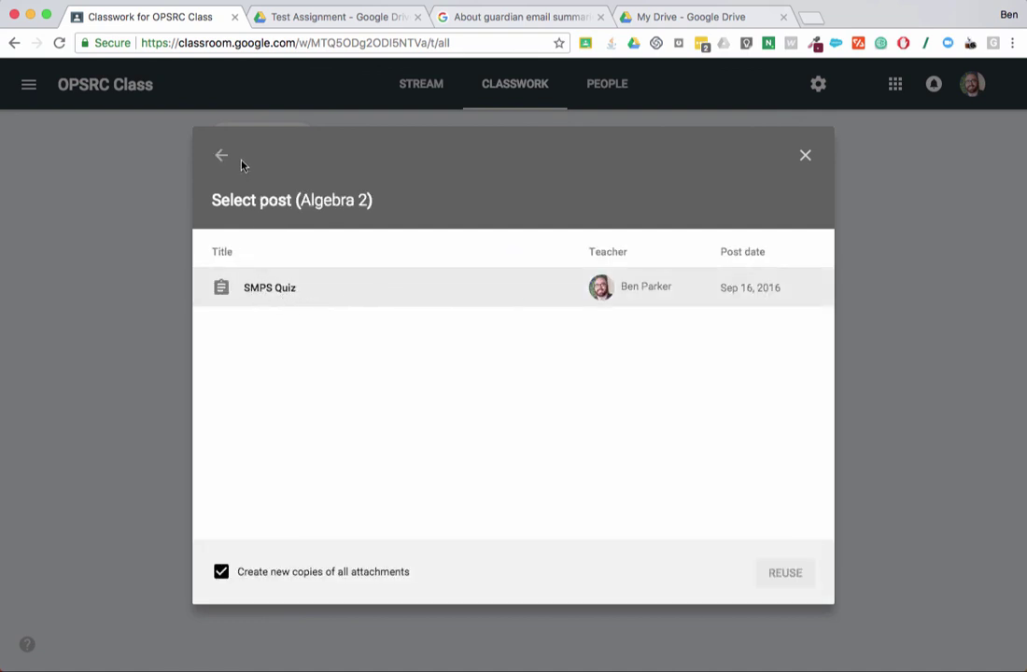
pyautogui.click(288, 286)
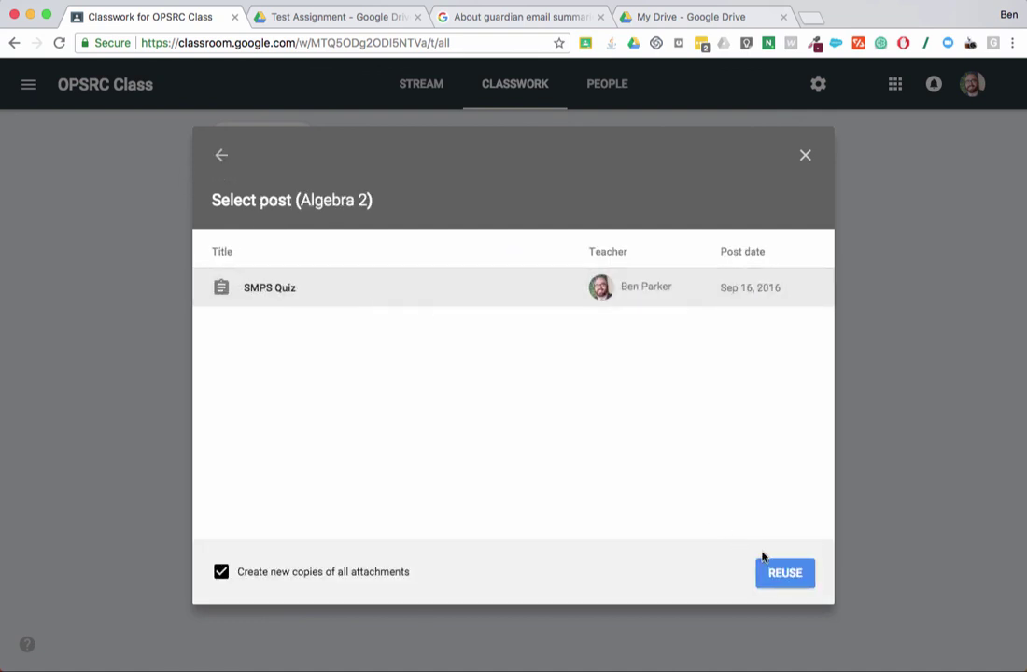
pyautogui.click(790, 580)
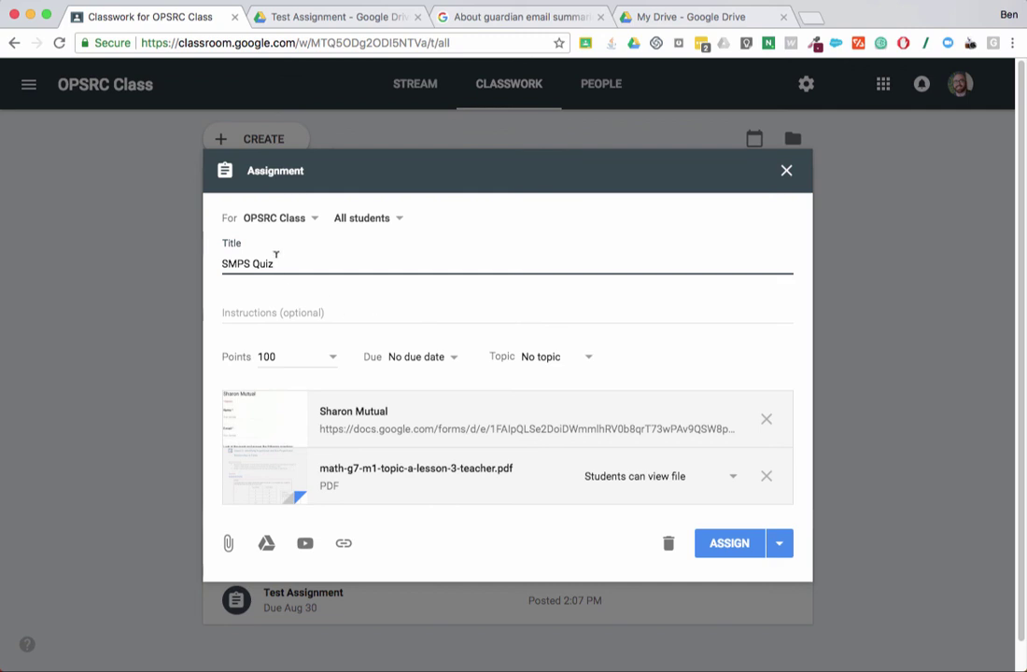
pyautogui.click(289, 312)
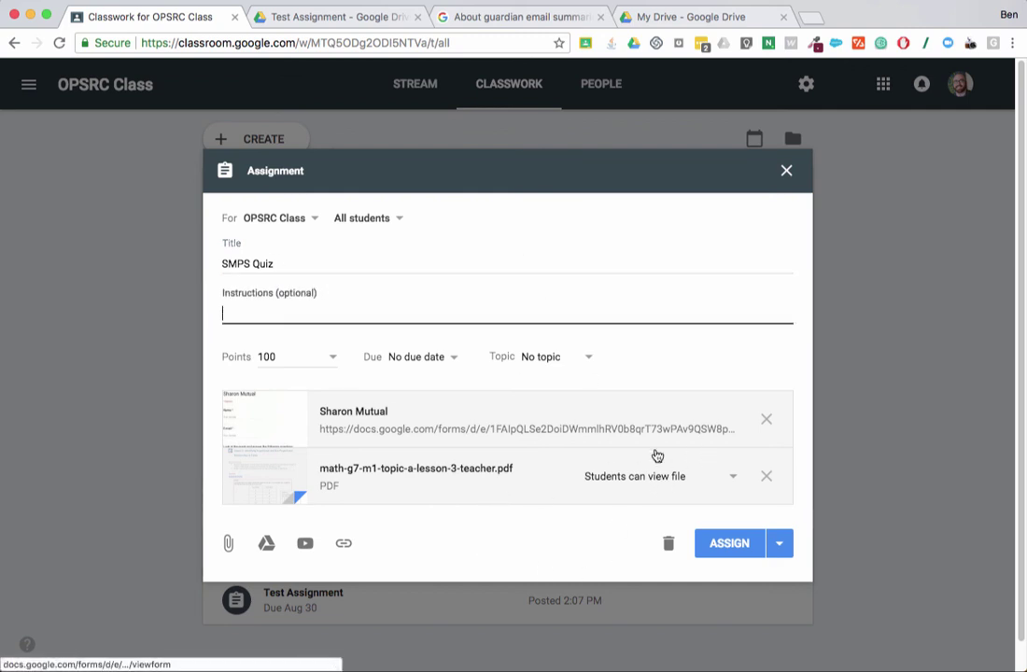
pyautogui.click(786, 177)
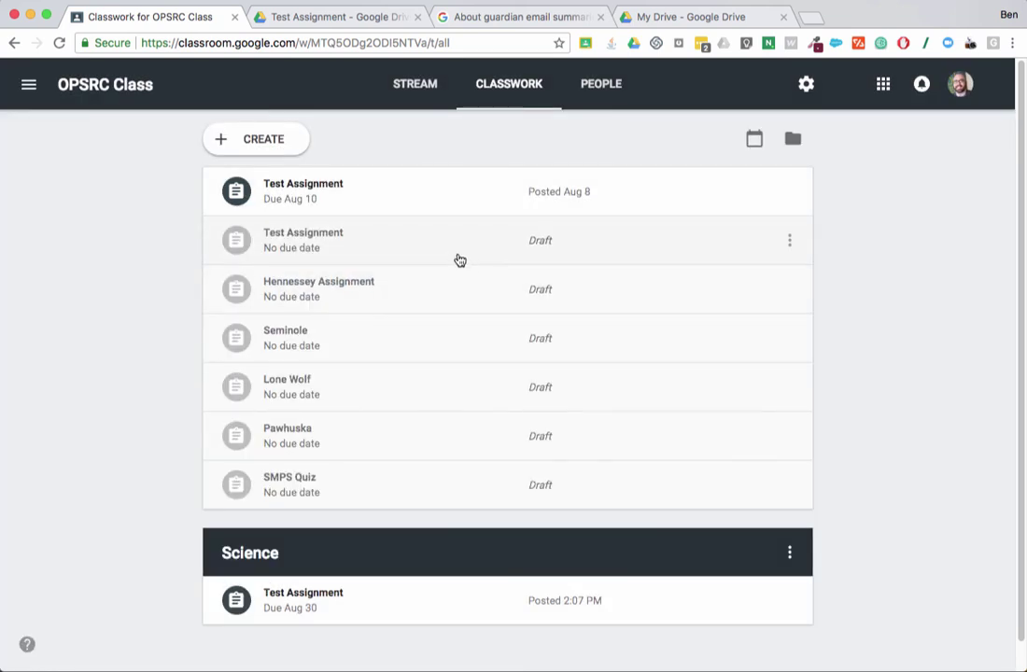
# - Leave the OPSRC Class classwork and return to the overview of classes
pyautogui.click(409, 97)
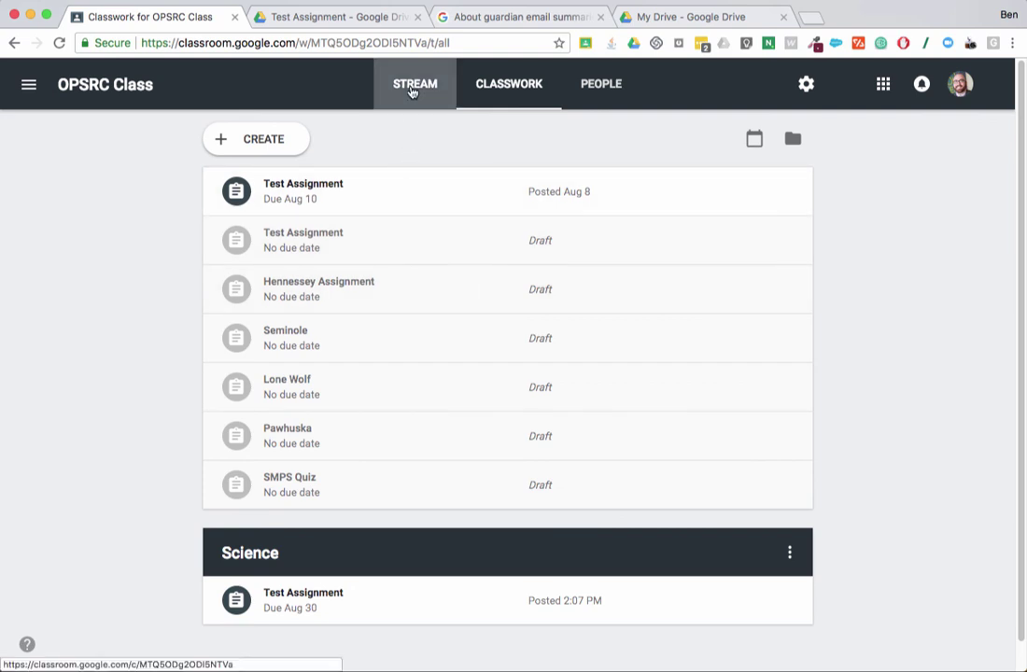
pyautogui.click(32, 85)
pyautogui.click(59, 97)
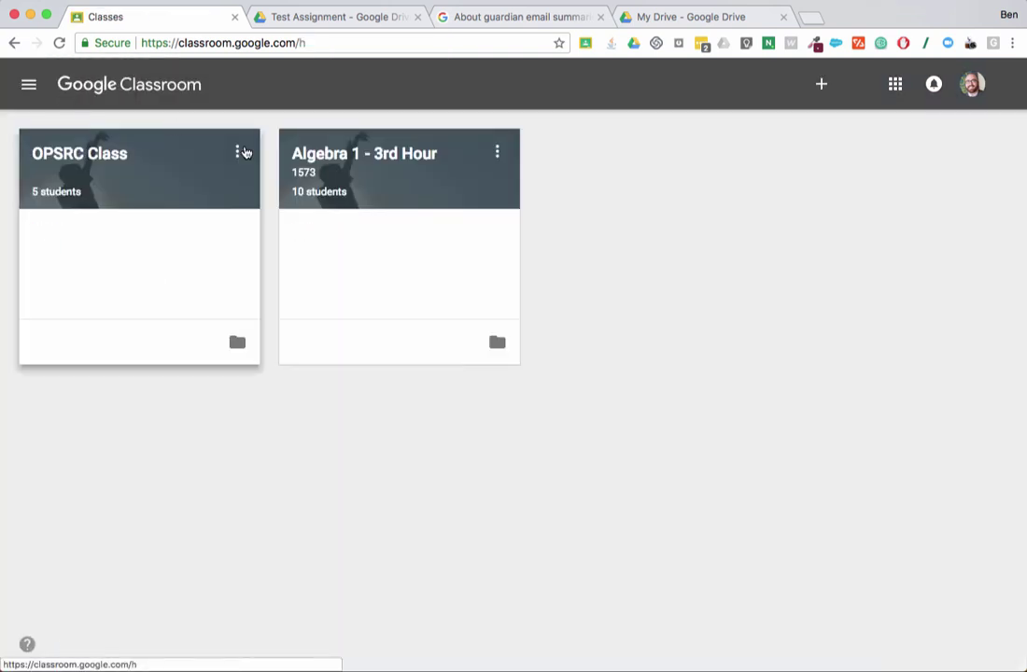